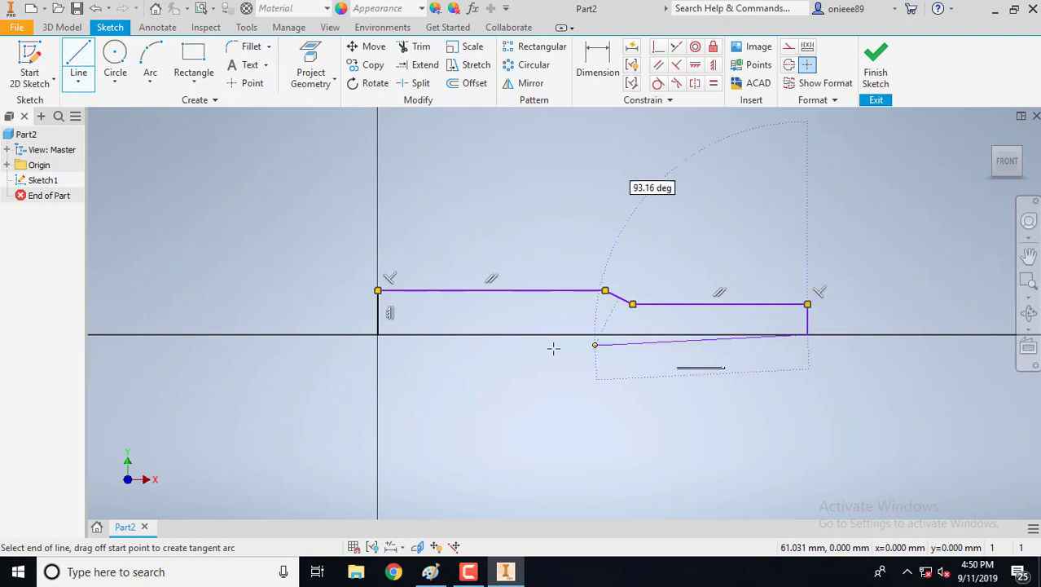
# - Close the stepped half-profile with a horizontal bottom line ending at the origin, and finish the Line command
pyautogui.click(377, 334)
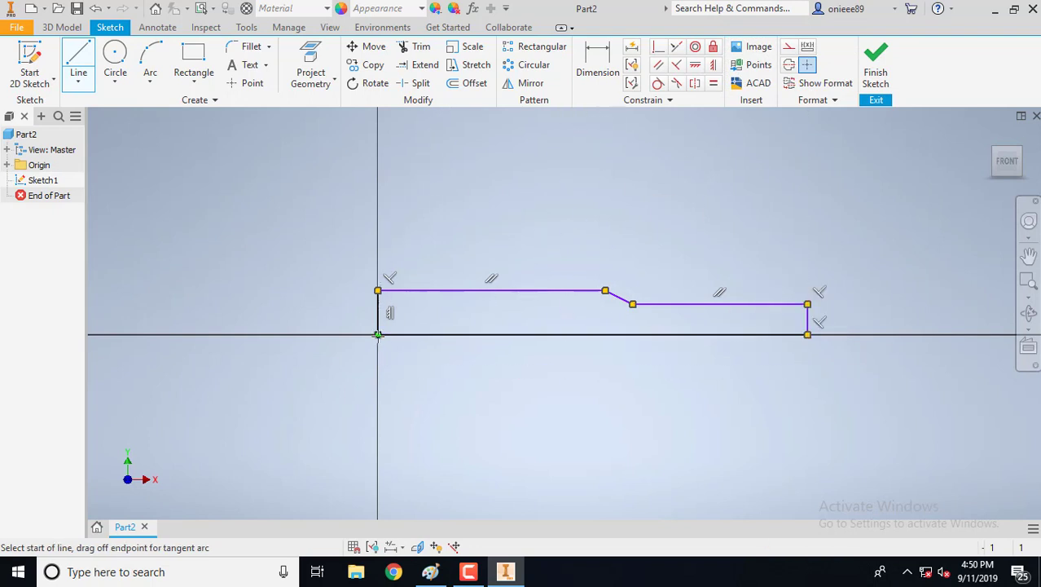
pyautogui.rightClick(483, 385)
pyautogui.click(535, 393)
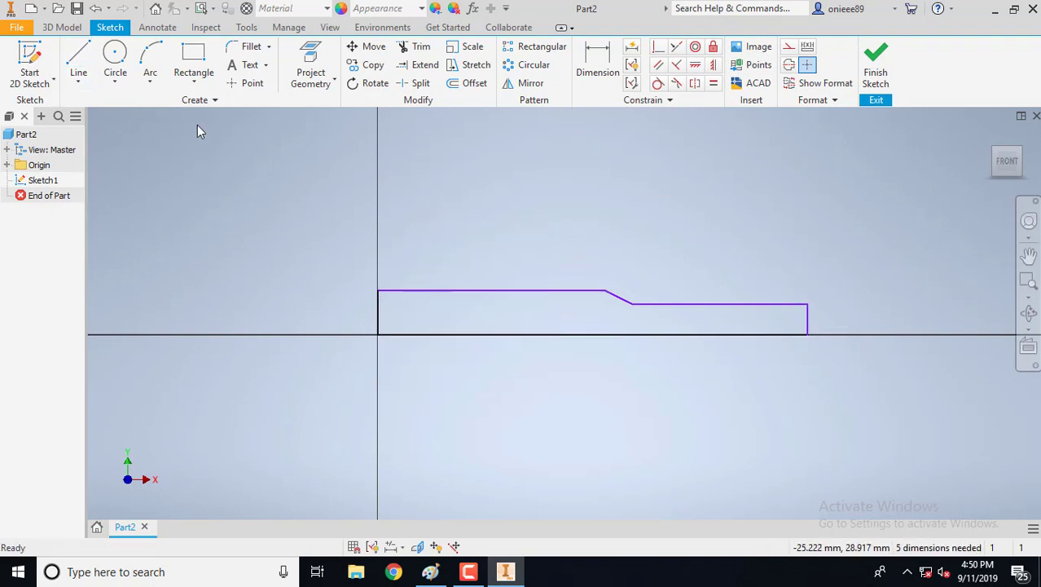
# - Dimension the vertical edge at the origin and set its height to 6 mm
pyautogui.click(598, 65)
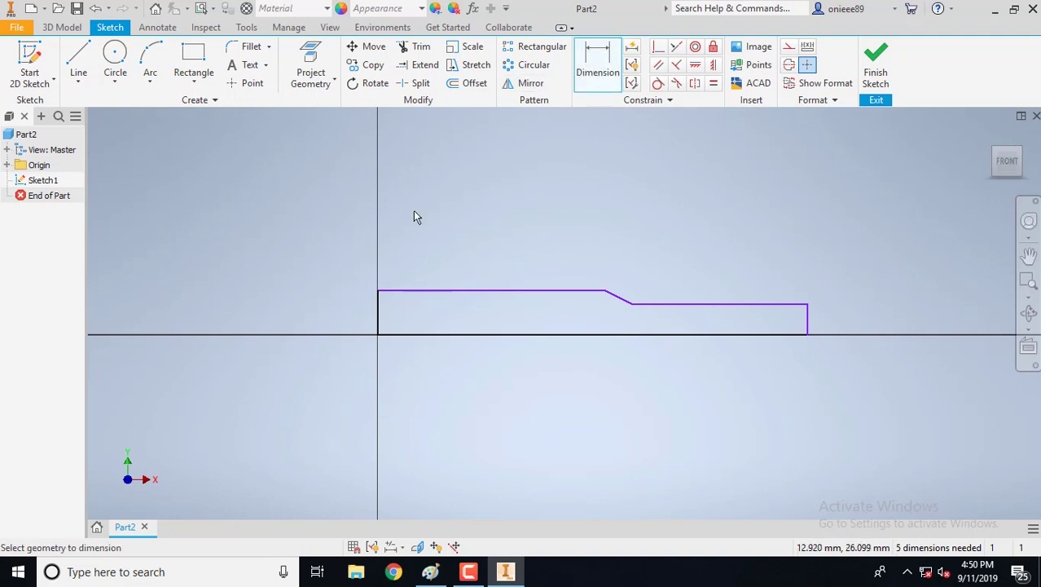
pyautogui.click(379, 318)
pyautogui.click(349, 313)
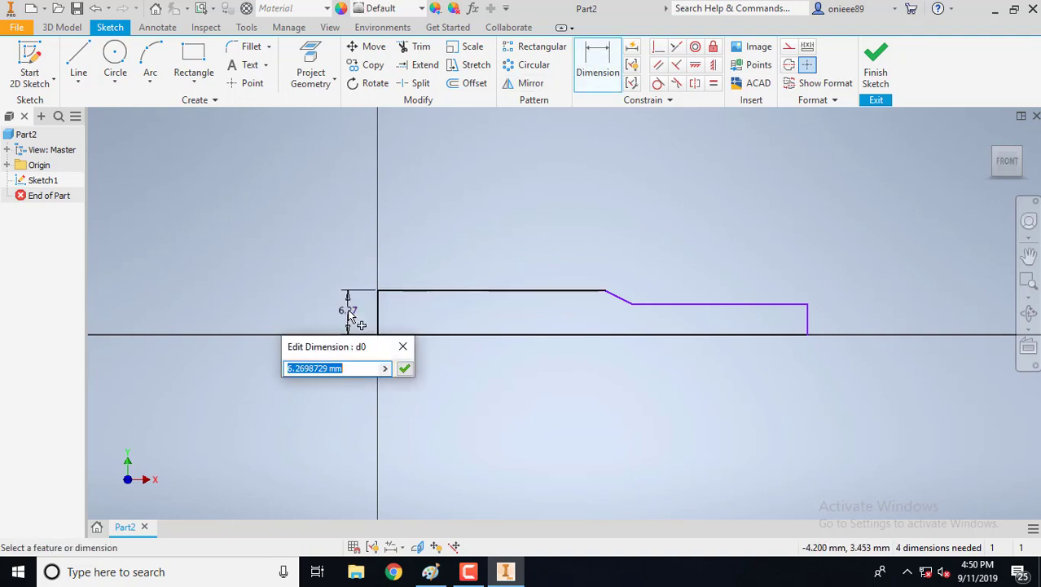
pyautogui.write('6')
pyautogui.press('Return')
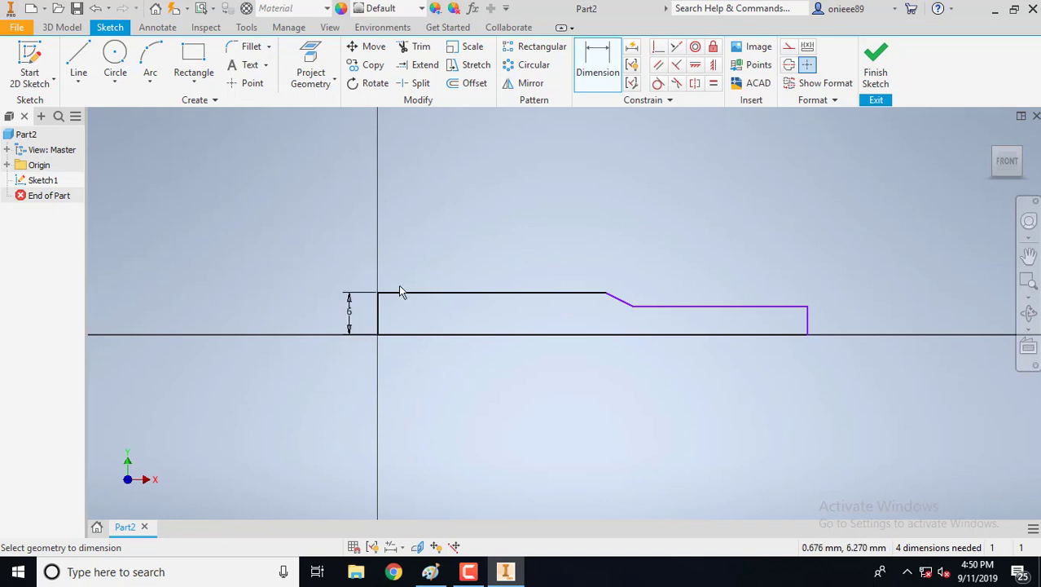
# - Dimension the upper horizontal line of the thicker section and set its length to 40 mm
pyautogui.click(423, 293)
pyautogui.click(423, 266)
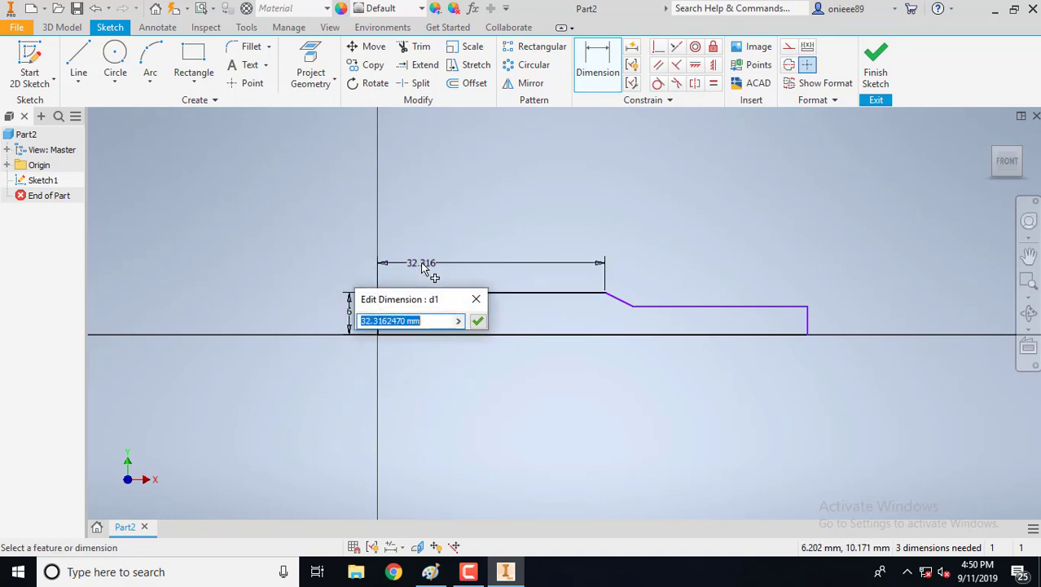
pyautogui.write('4')
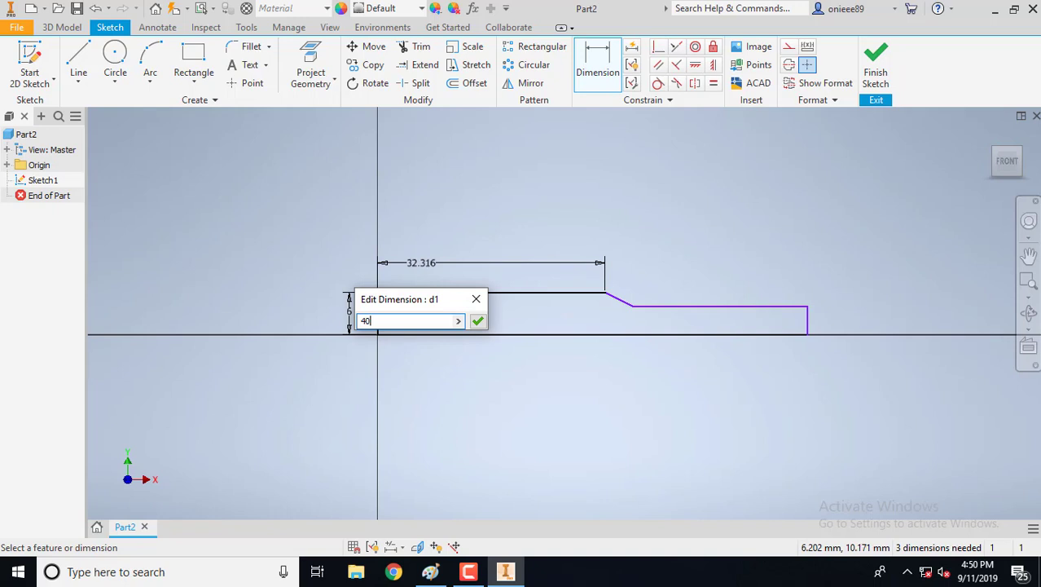
pyautogui.write('0')
pyautogui.press('Return')
# - Dimension the horizontal extent of the short sloped line and set it to 2 mm
pyautogui.moveTo(622, 324); pyautogui.dragTo(480, 352, button='middle')
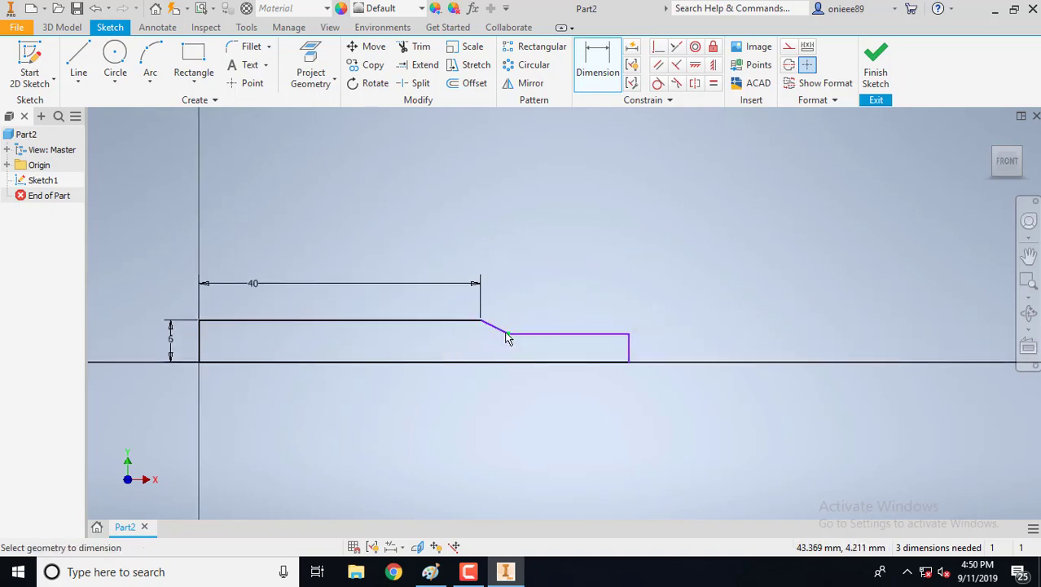
pyautogui.click(502, 331)
pyautogui.click(507, 298)
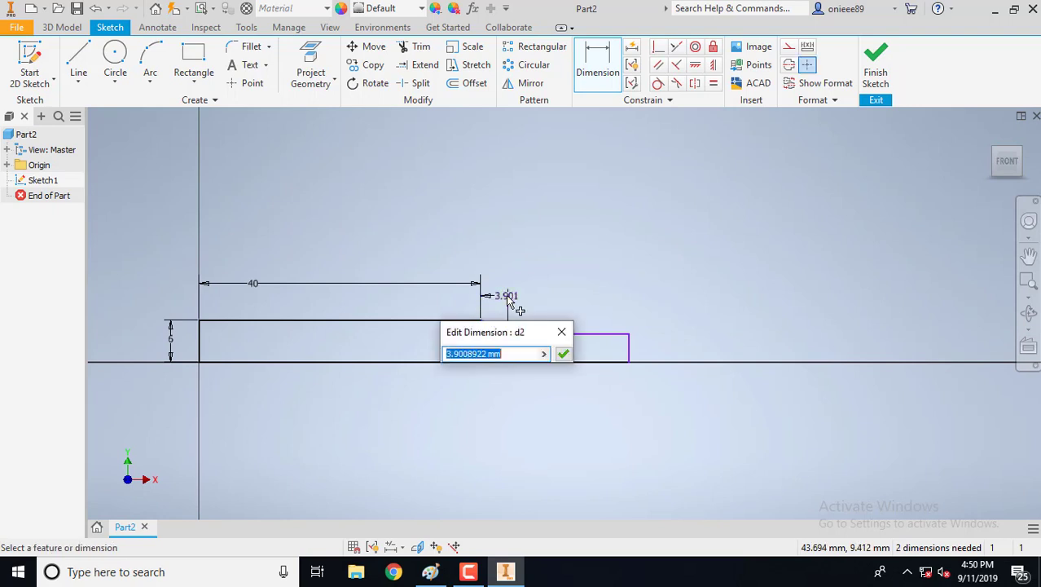
pyautogui.write('2')
pyautogui.click(562, 353)
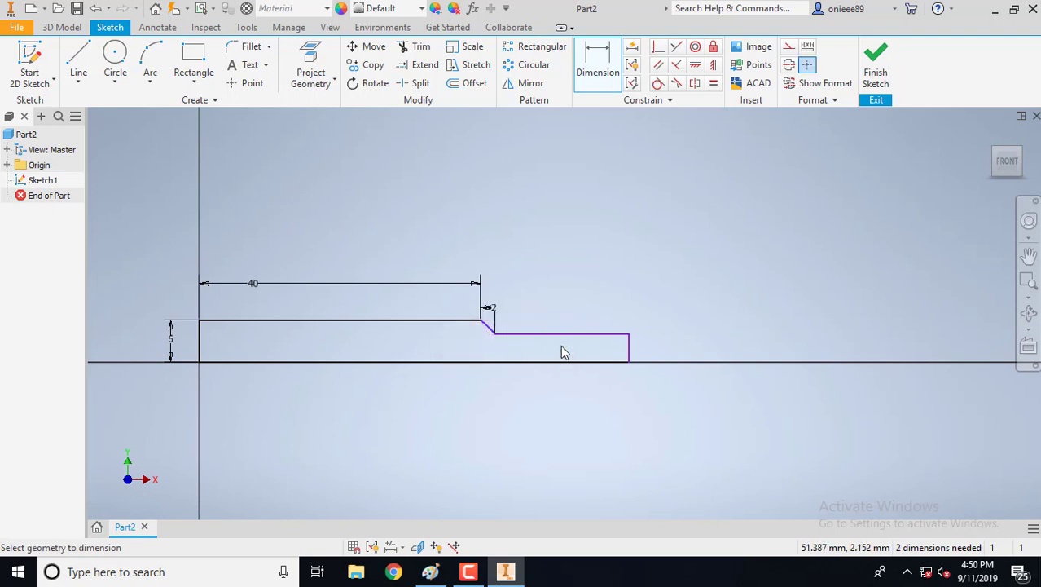
# - Dimension the thinner section, setting its upper line's length to 50 mm and its end edge's height to 4 mm
pyautogui.click(560, 334)
pyautogui.click(555, 293)
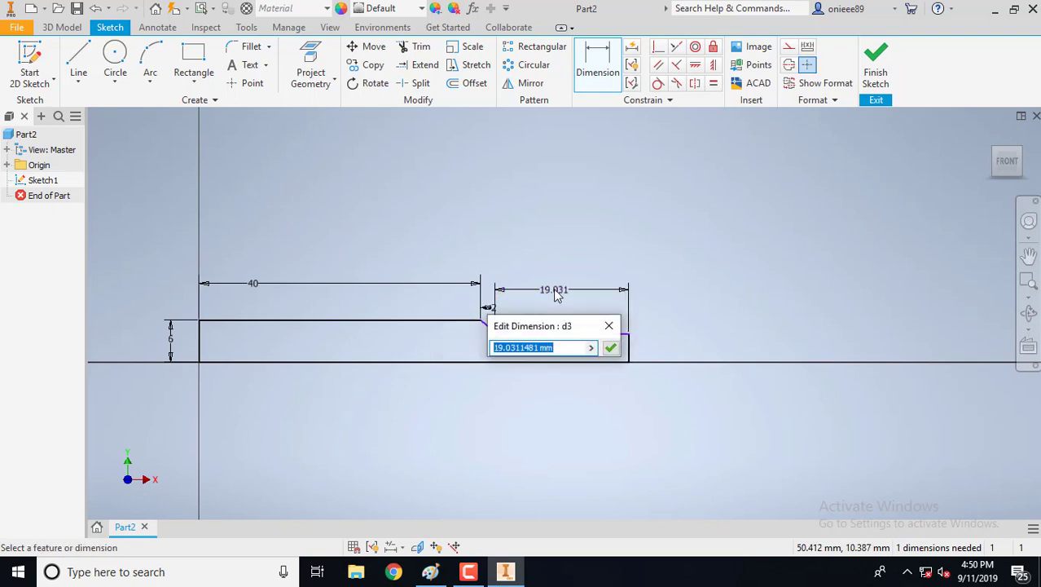
pyautogui.write('50')
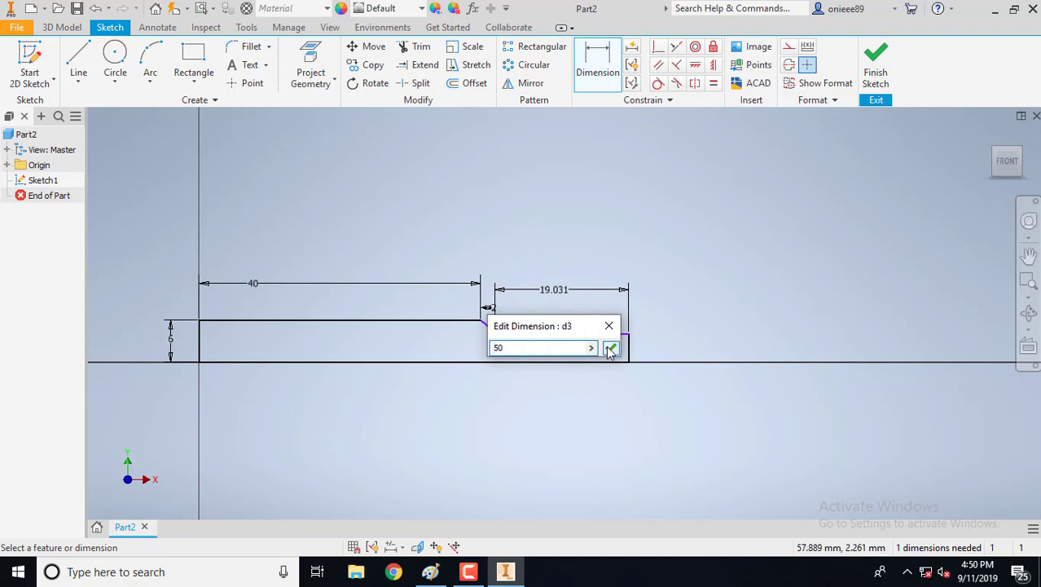
pyautogui.click(610, 349)
pyautogui.click(848, 351)
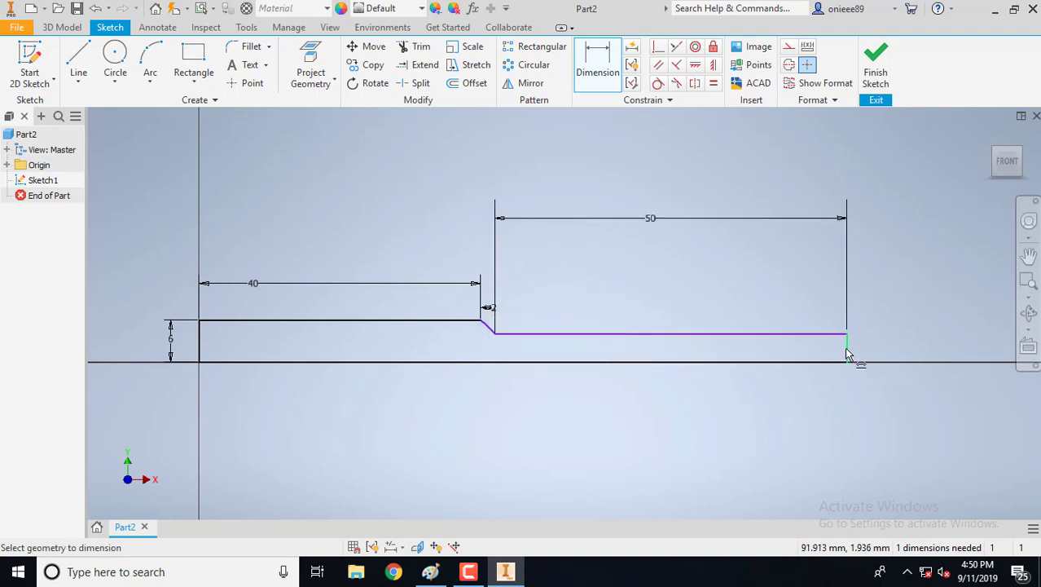
pyautogui.click(878, 347)
pyautogui.write('4')
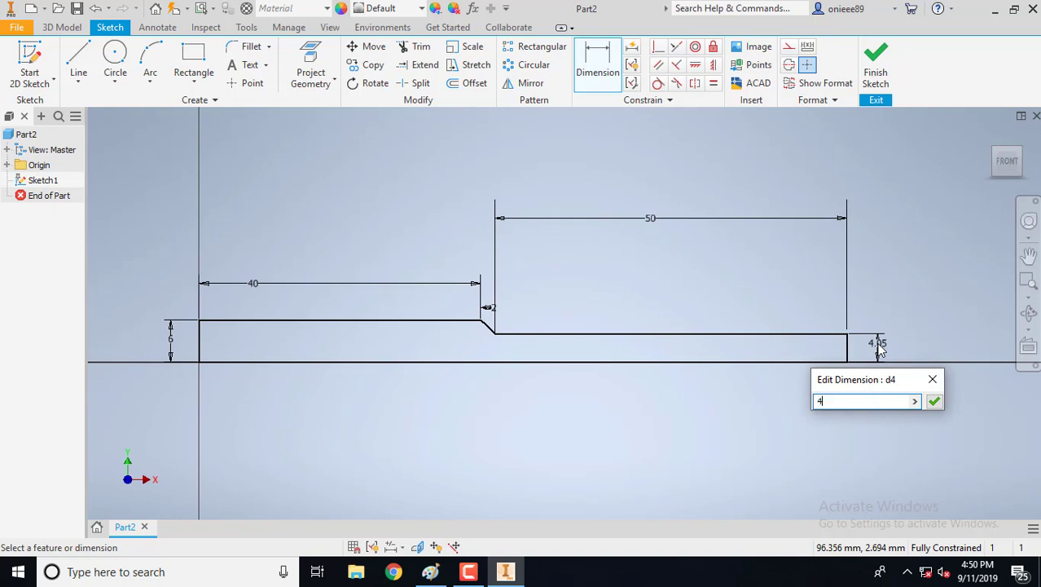
pyautogui.click(934, 401)
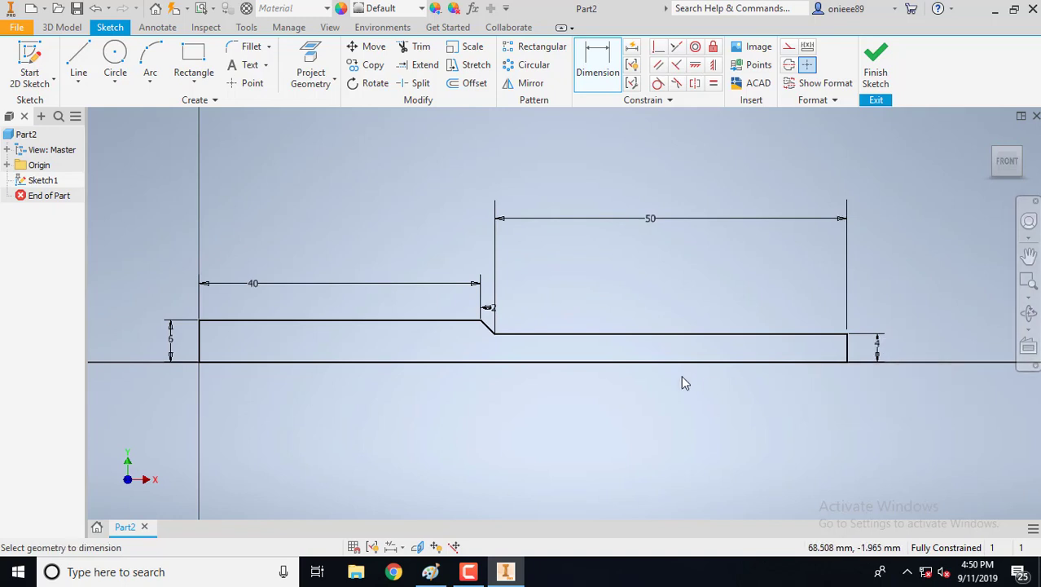
# - Revolve the stepped profile a full 360 degrees about its bottom line to form a solid shaft
pyautogui.click(64, 27)
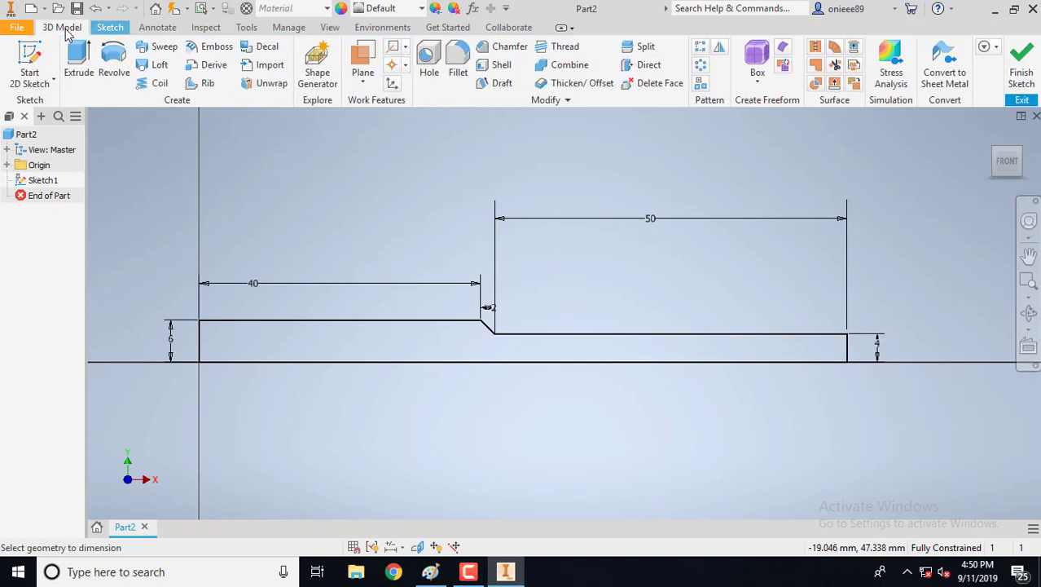
pyautogui.click(107, 64)
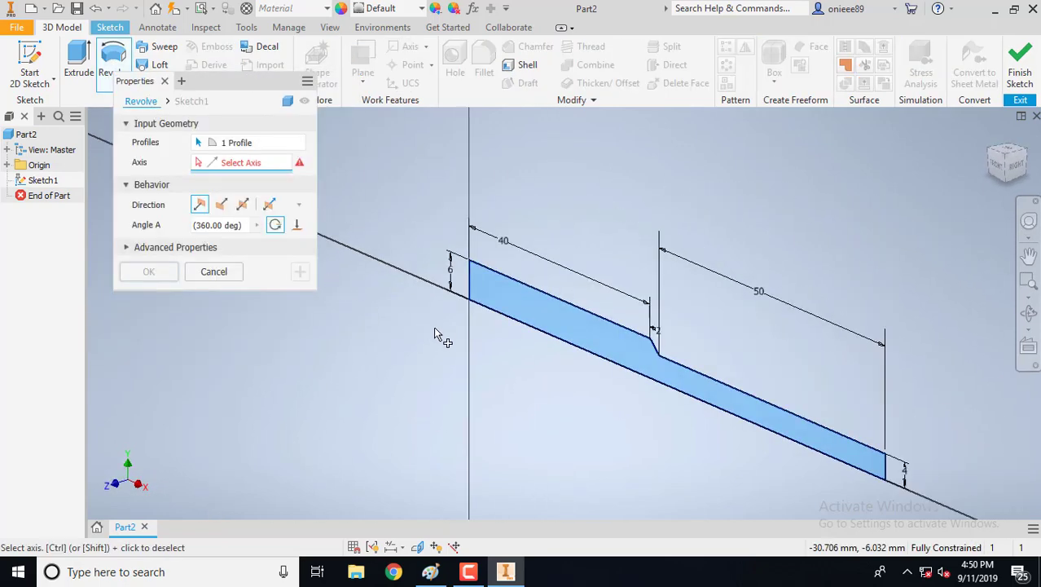
pyautogui.click(514, 317)
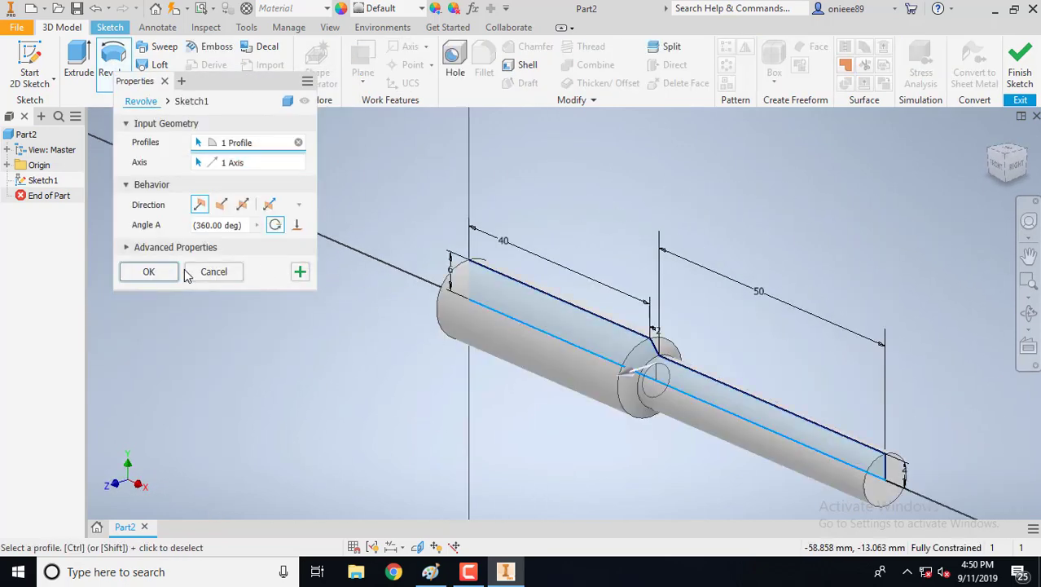
pyautogui.click(147, 272)
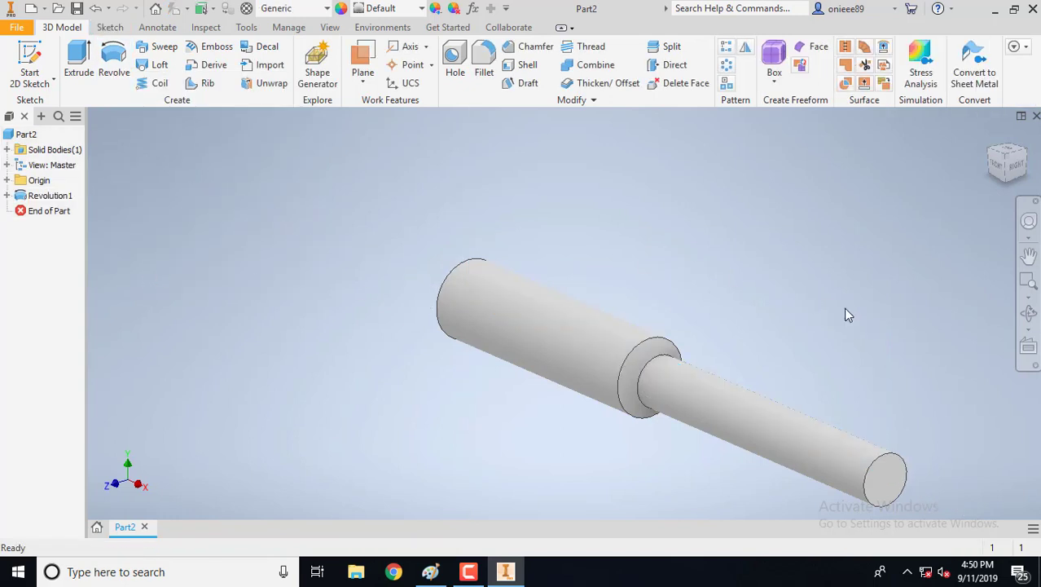
# - Fillet the outer circular edge at the free end of the thicker section with a 1 mm radius
pyautogui.scroll(-3, 843, 315)
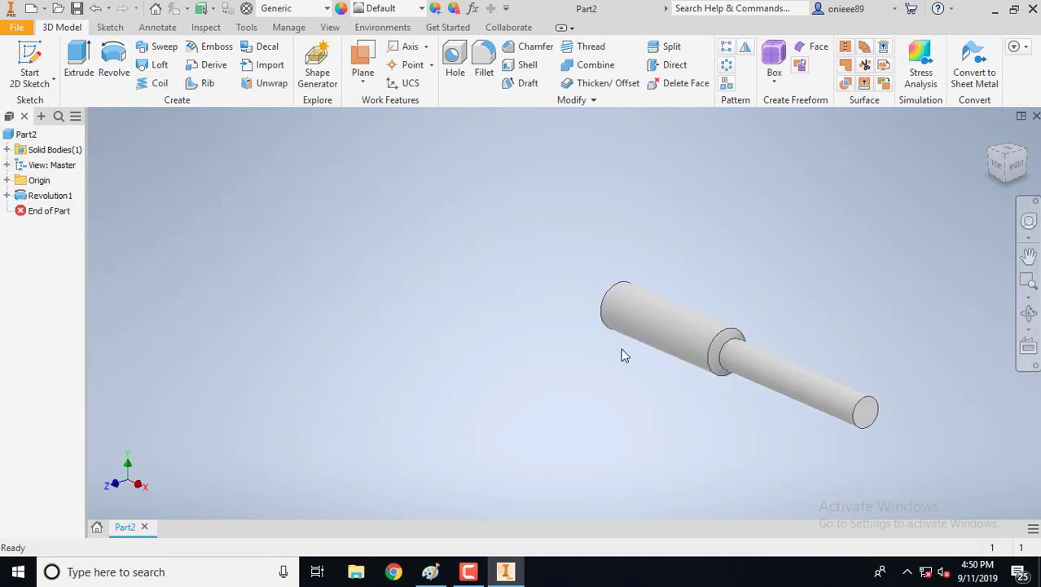
pyautogui.click(1029, 313)
pyautogui.moveTo(737, 321); pyautogui.dragTo(597, 147)
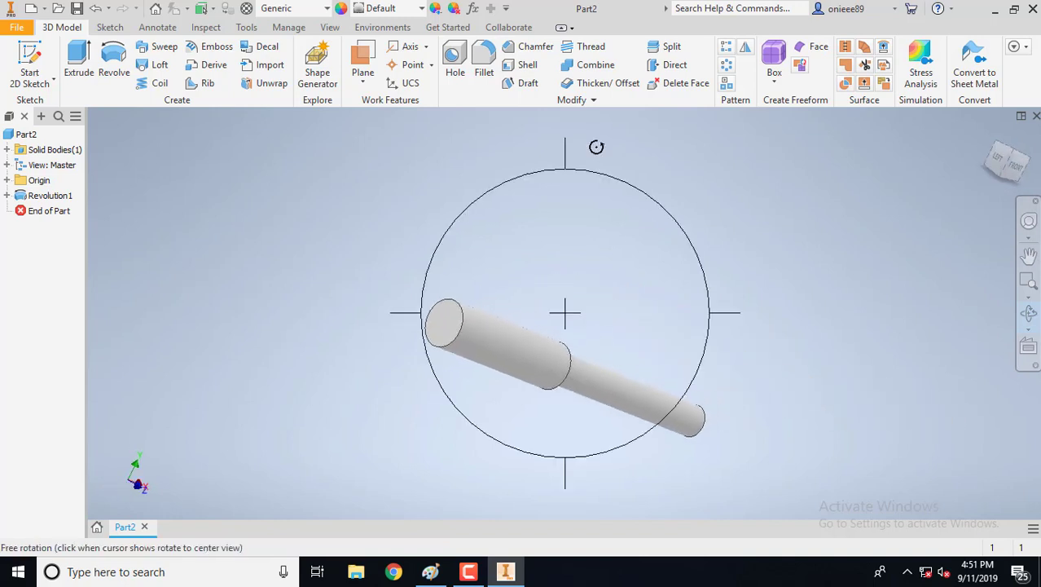
pyautogui.click(487, 61)
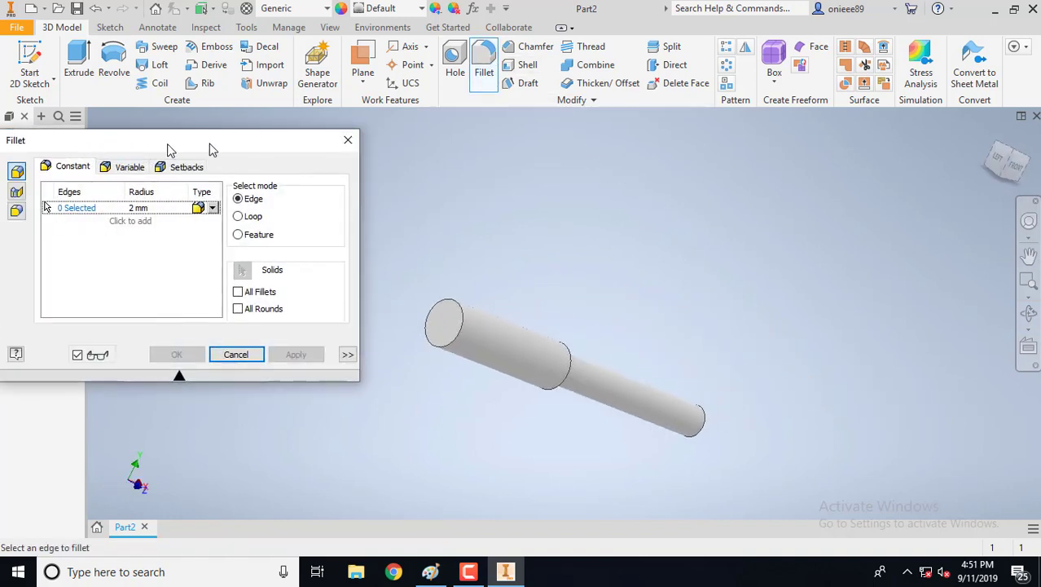
pyautogui.click(198, 200)
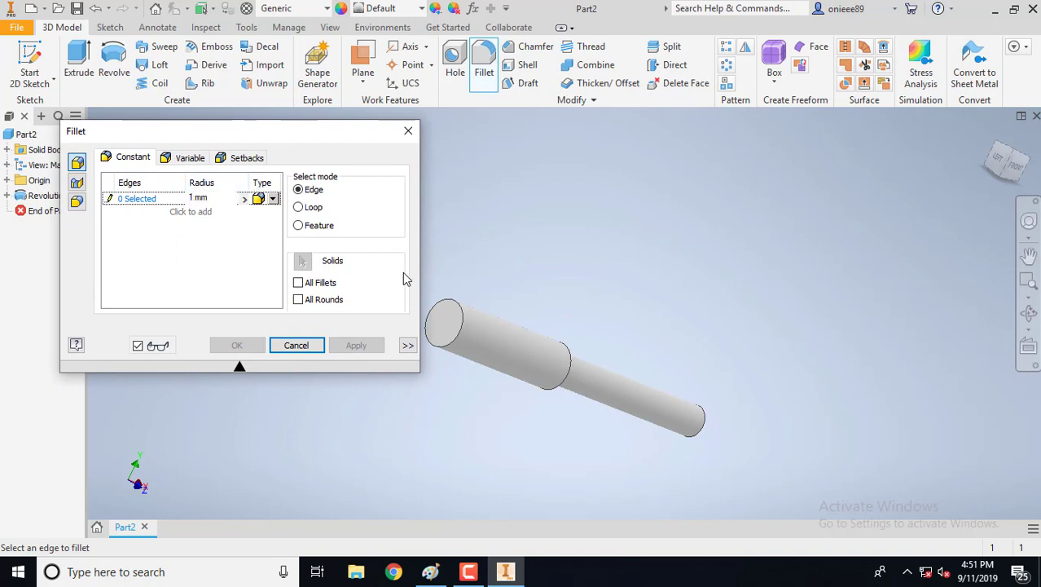
pyautogui.click(465, 315)
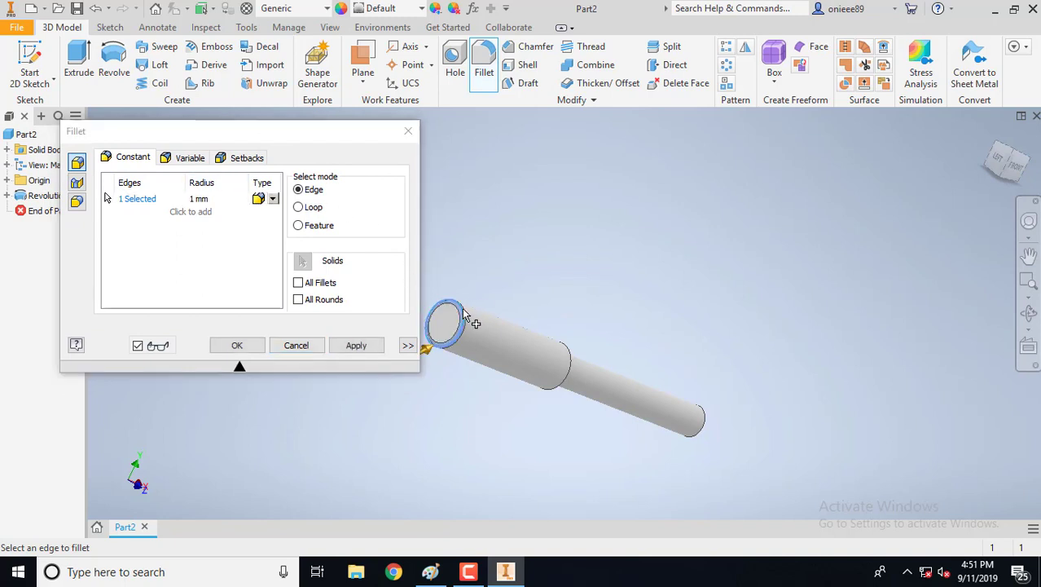
pyautogui.click(356, 346)
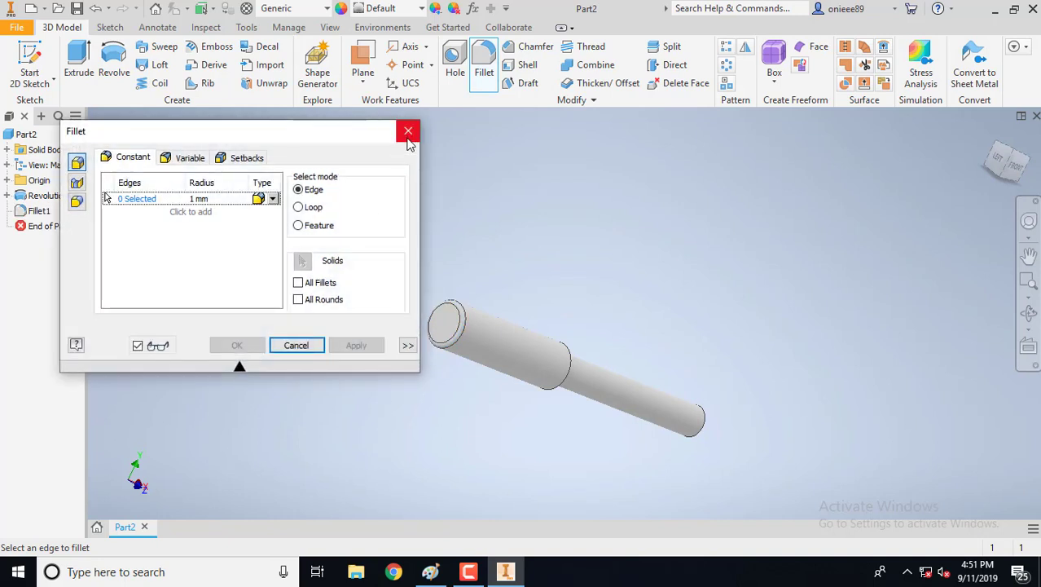
pyautogui.click(407, 131)
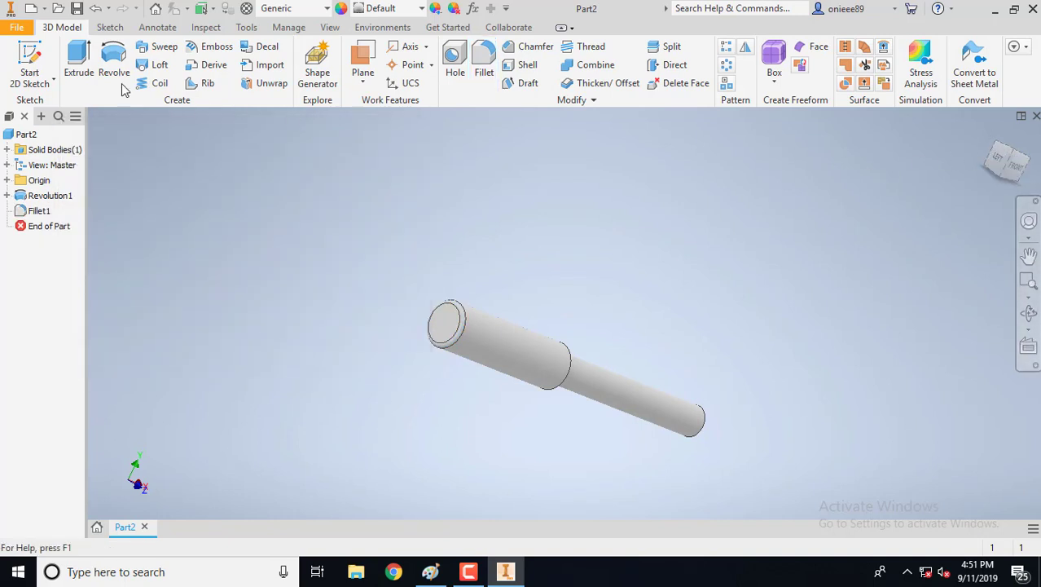
# - Start a new 2D sketch on the XY plane and slice the shaft graphics at the sketch plane
pyautogui.click(32, 57)
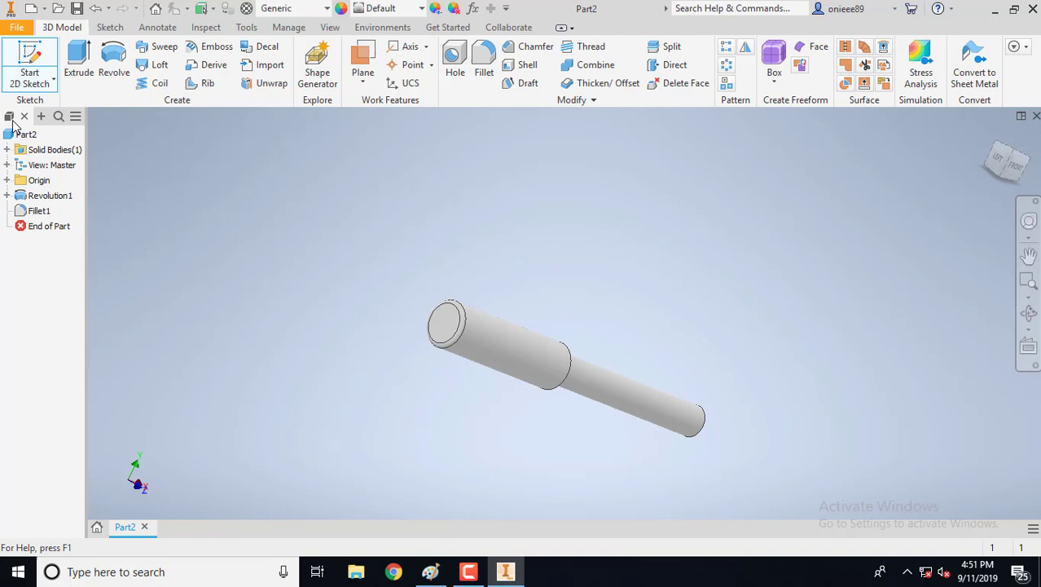
pyautogui.click(7, 180)
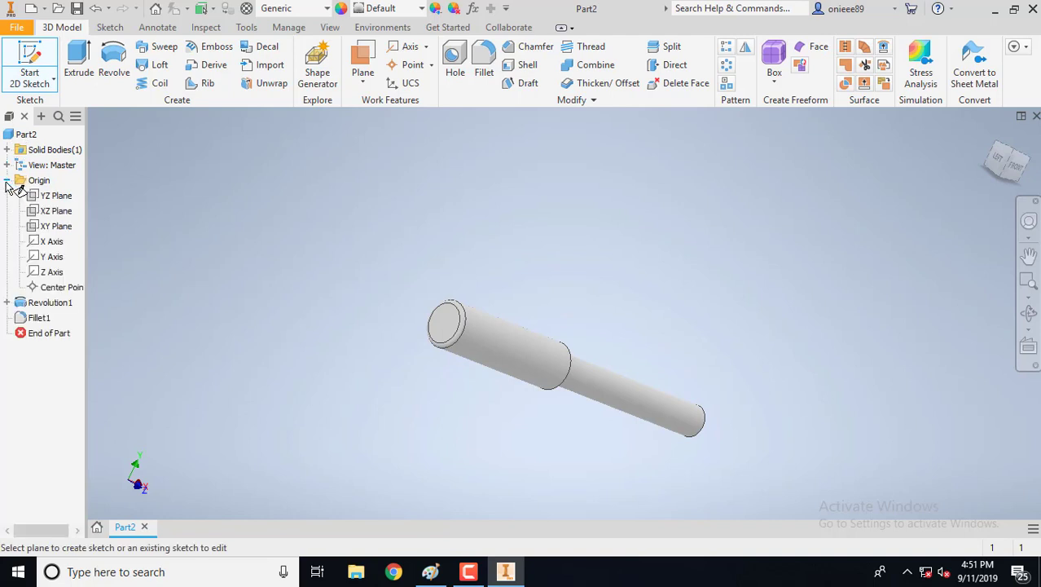
pyautogui.click(57, 228)
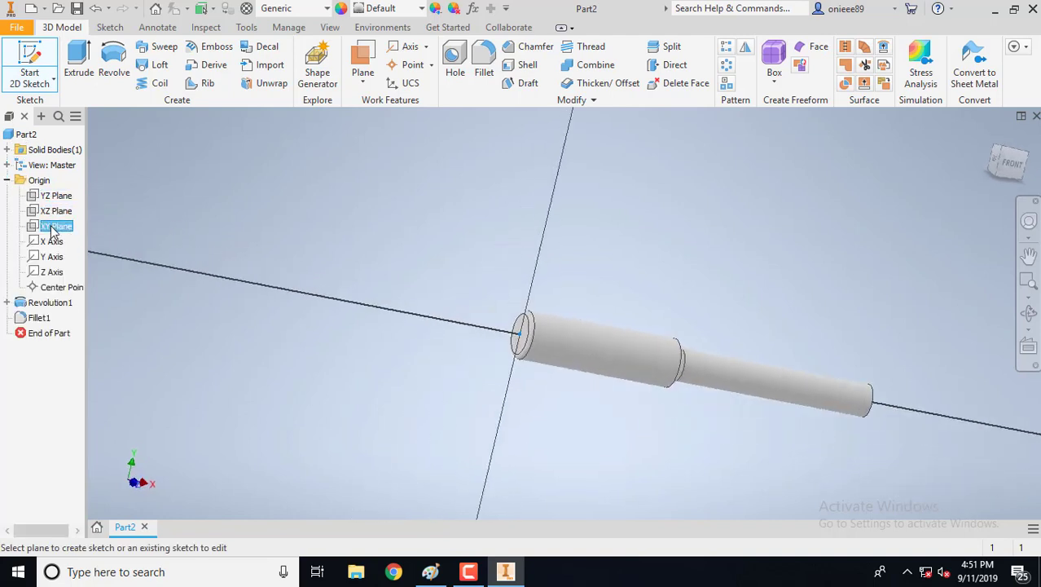
pyautogui.moveTo(294, 204); pyautogui.dragTo(169, 200, button='middle')
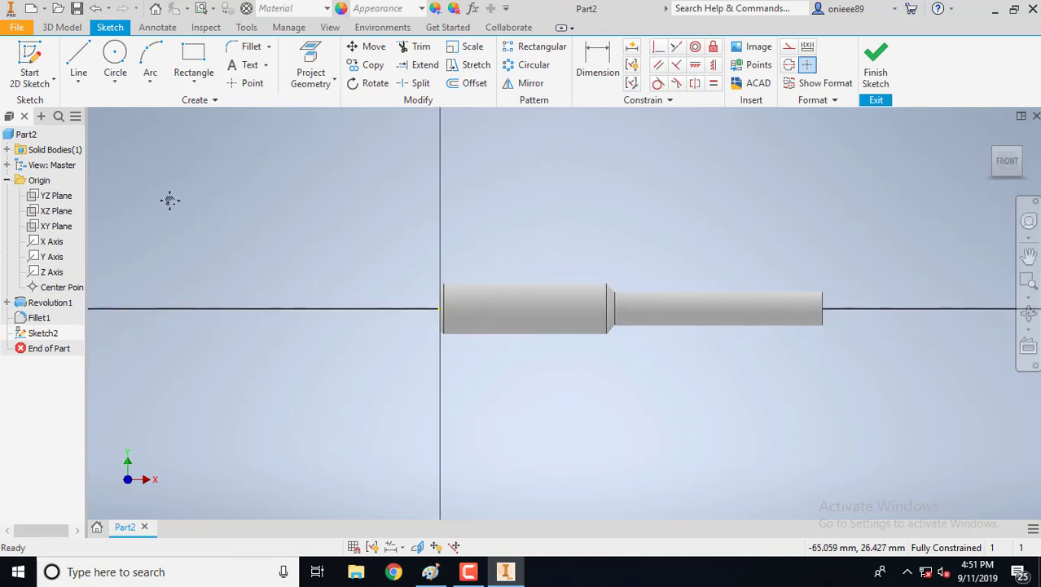
pyautogui.click(417, 547)
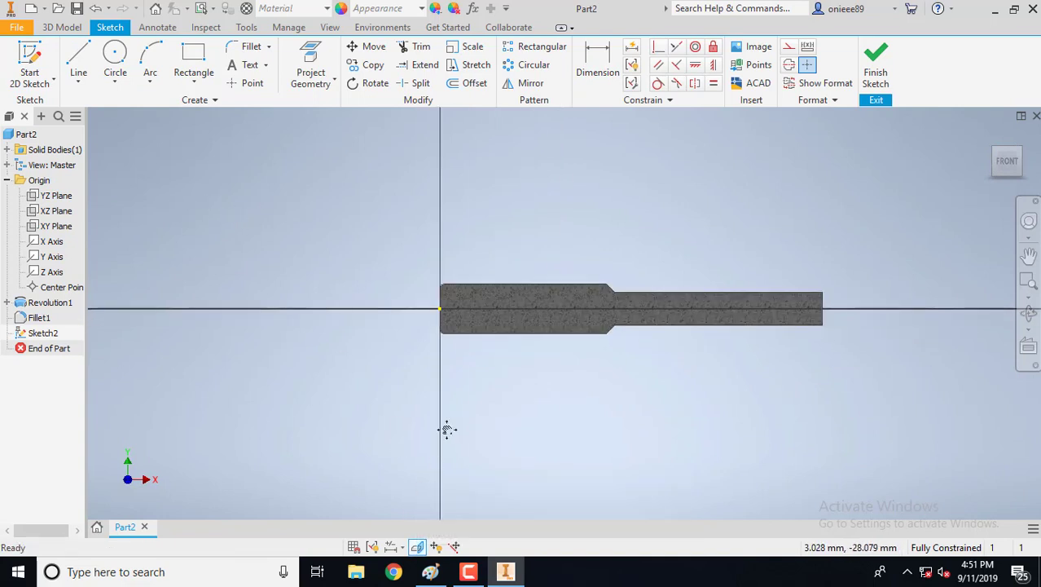
pyautogui.moveTo(446, 428); pyautogui.dragTo(325, 454, button='middle')
# - Draw a line about 42 mm long from the origin along the shaft axis to the start of the thinner section
pyautogui.click(78, 63)
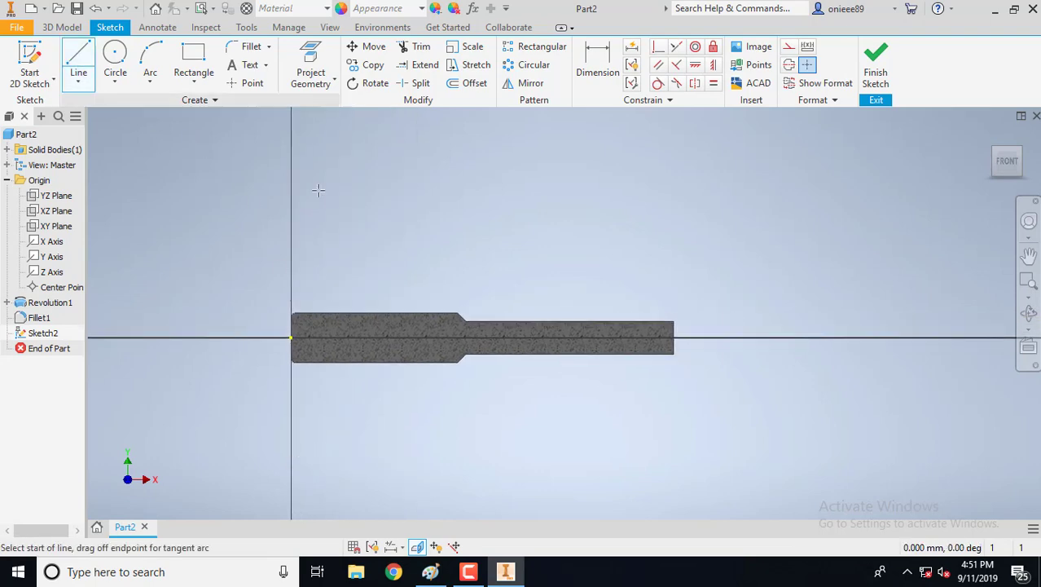
pyautogui.scroll(5, 292, 337)
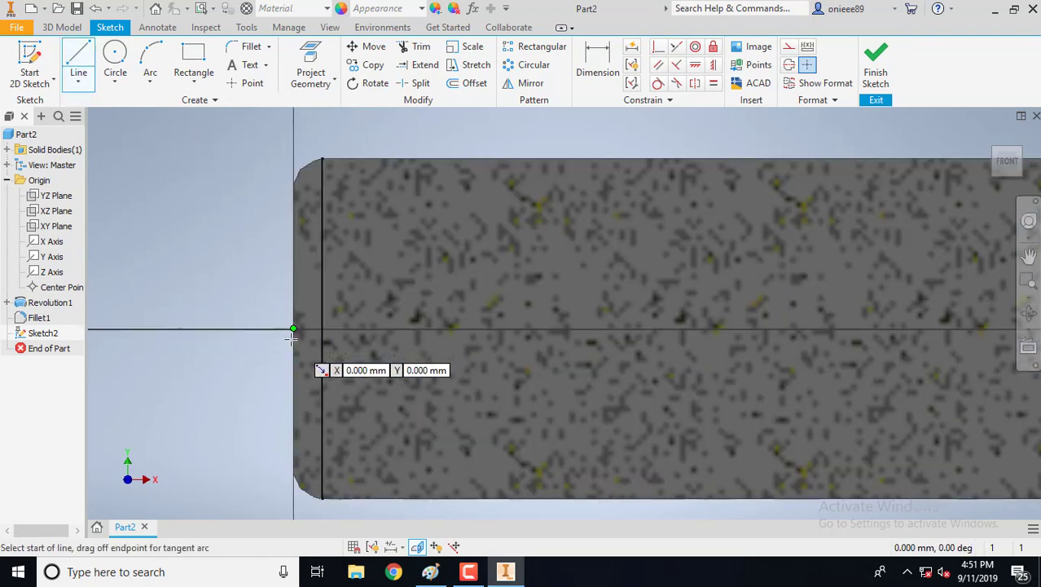
pyautogui.click(293, 329)
pyautogui.scroll(-3, 230, 300)
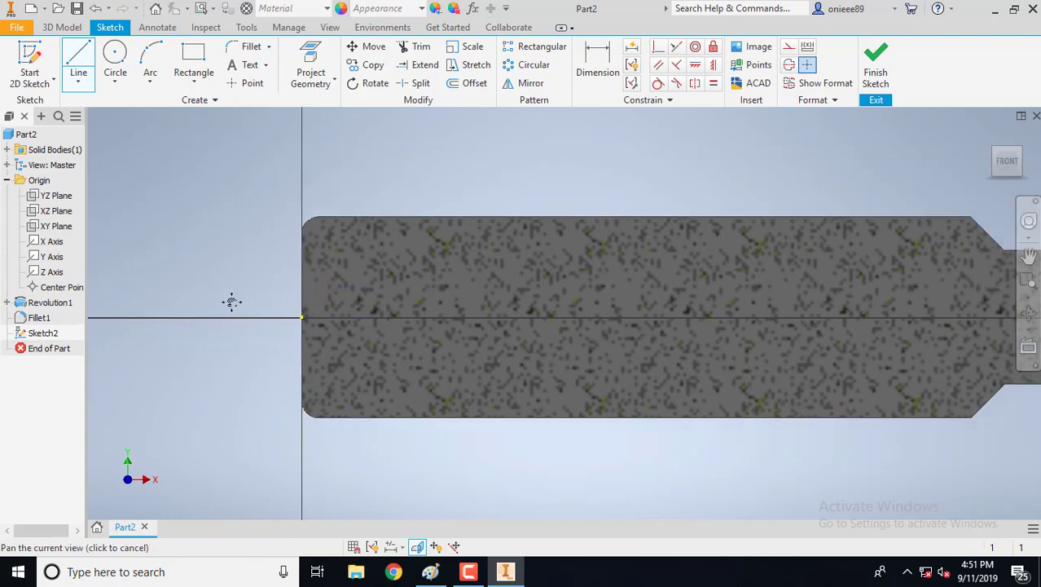
pyautogui.moveTo(719, 263); pyautogui.dragTo(547, 291, button='middle')
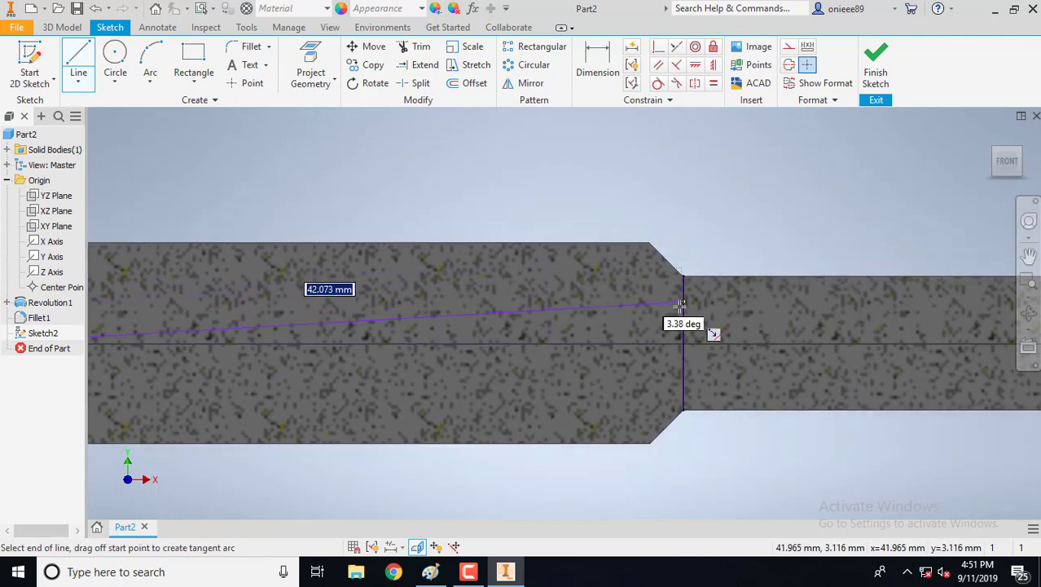
pyautogui.doubleClick(682, 345)
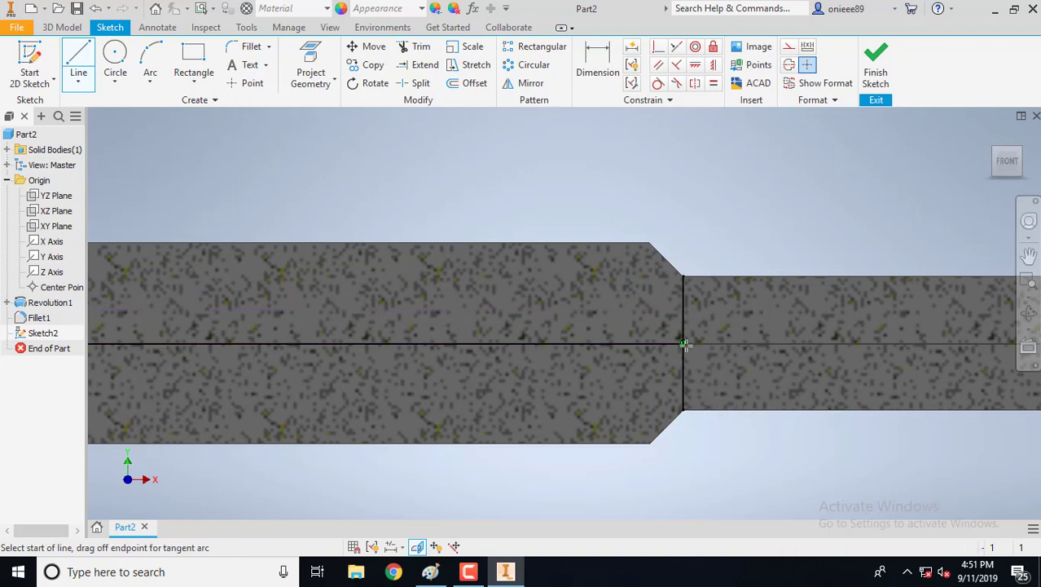
# - Draw a three-point arc from the line's end, tangent to the line and curving outward to about 14 mm above the shaft axis
pyautogui.click(152, 59)
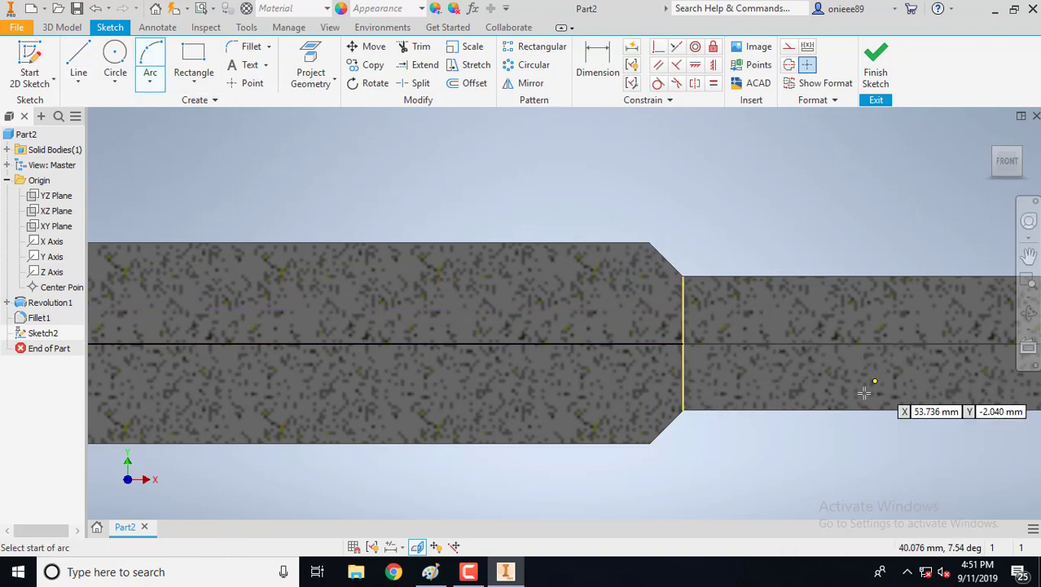
pyautogui.click(682, 345)
pyautogui.scroll(-3, 838, 213)
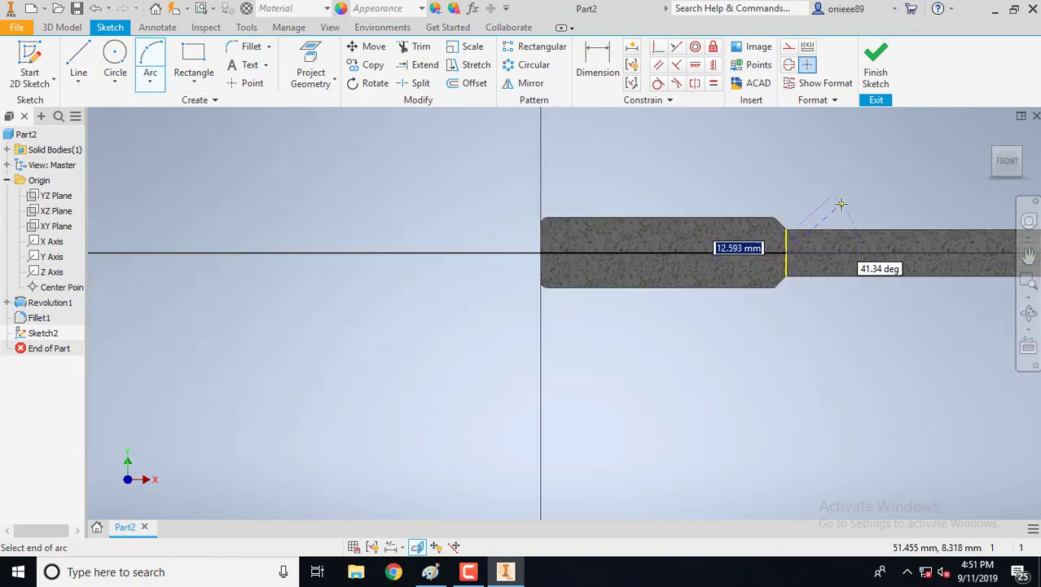
pyautogui.moveTo(840, 203)
pyautogui.mouseDown(button='middle')
pyautogui.moveTo(782, 245)
pyautogui.moveTo(701, 260)
pyautogui.mouseUp(button='middle')
pyautogui.click(705, 263)
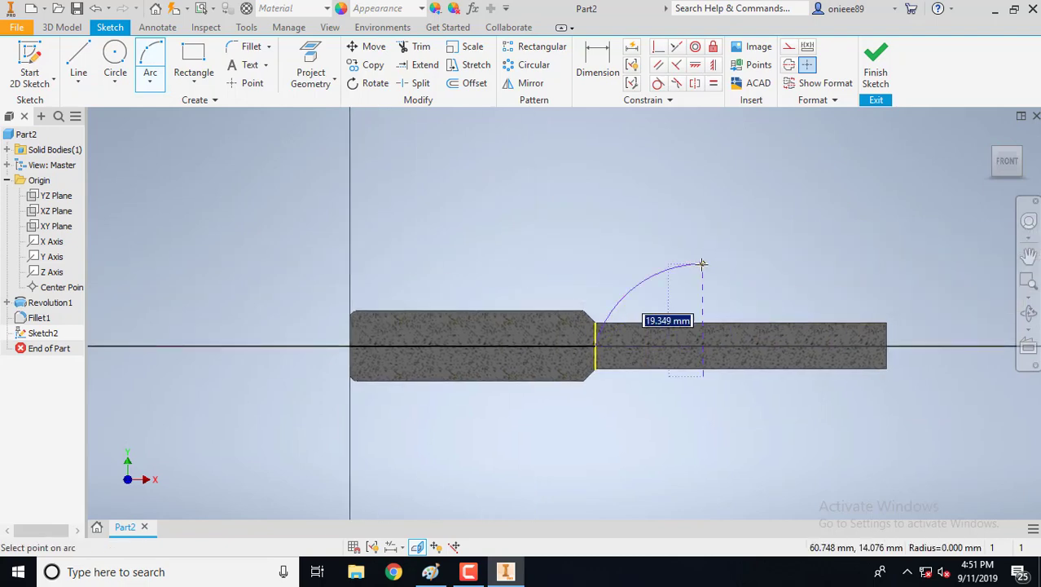
pyautogui.click(698, 280)
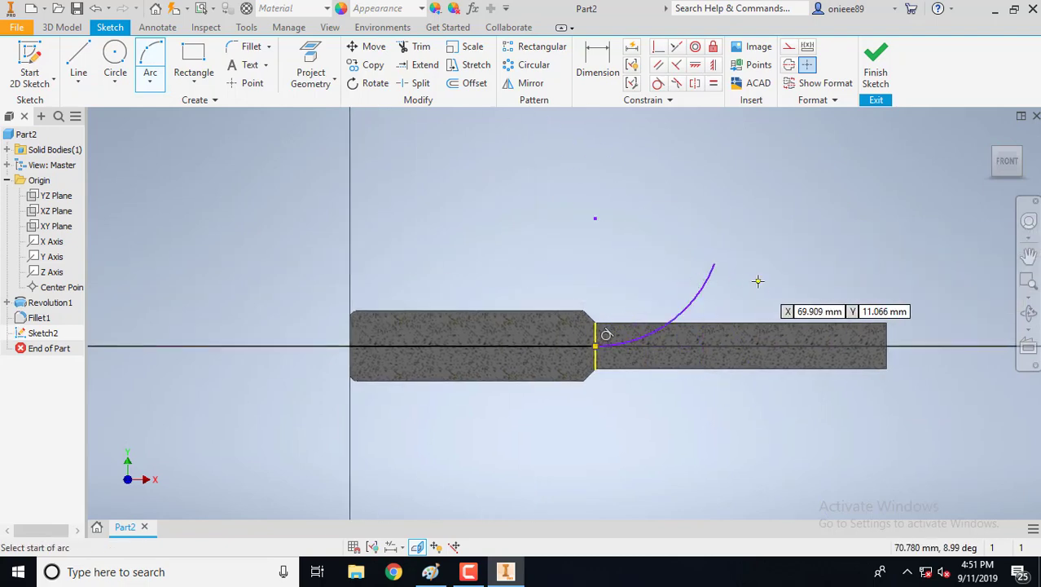
pyautogui.rightClick(759, 279)
pyautogui.click(803, 282)
# - Try to apply a tangent constraint between the arc and the axis line
pyautogui.click(658, 83)
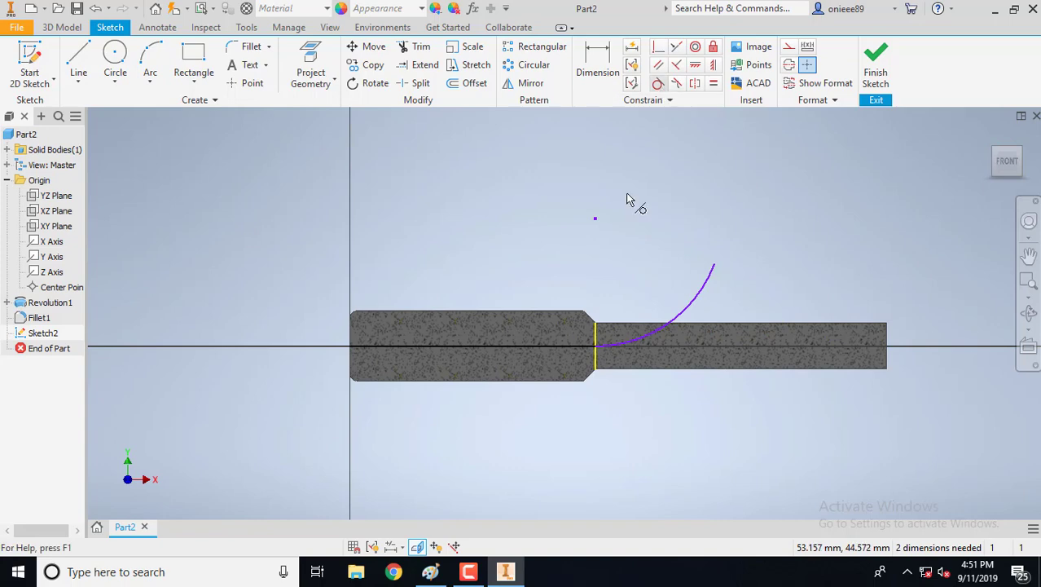
pyautogui.click(641, 340)
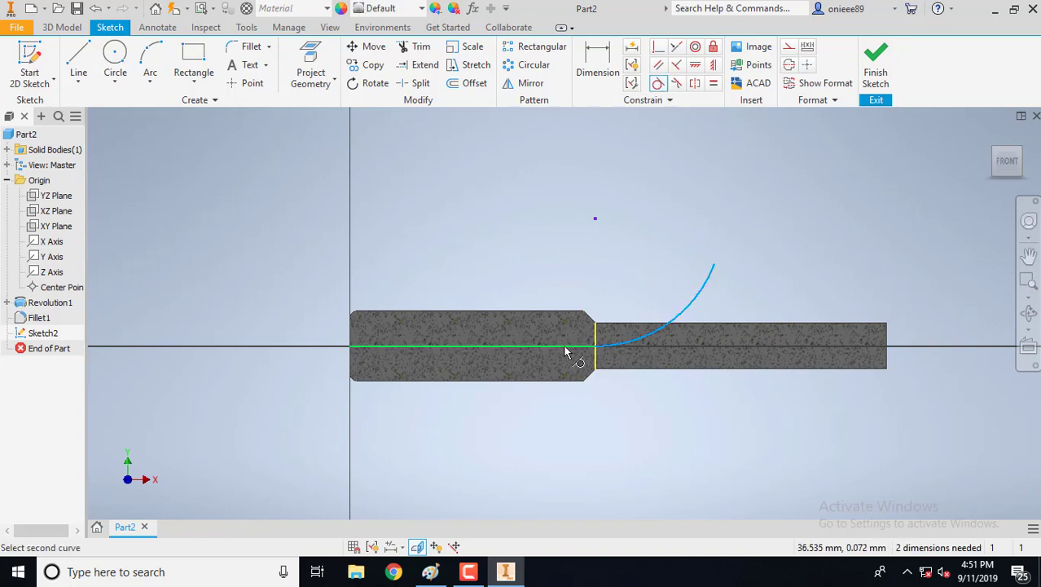
pyautogui.click(566, 348)
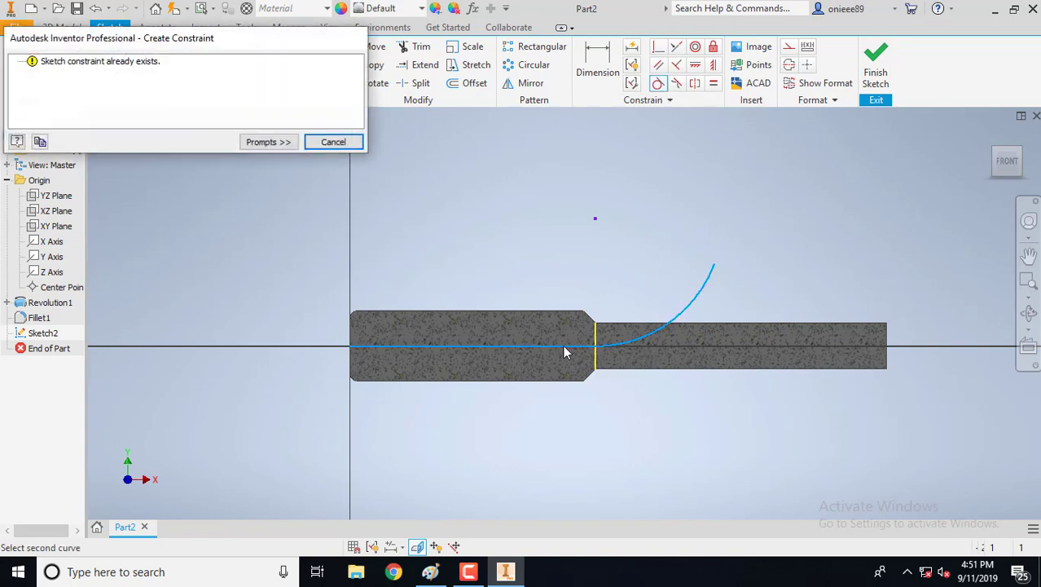
pyautogui.click(333, 142)
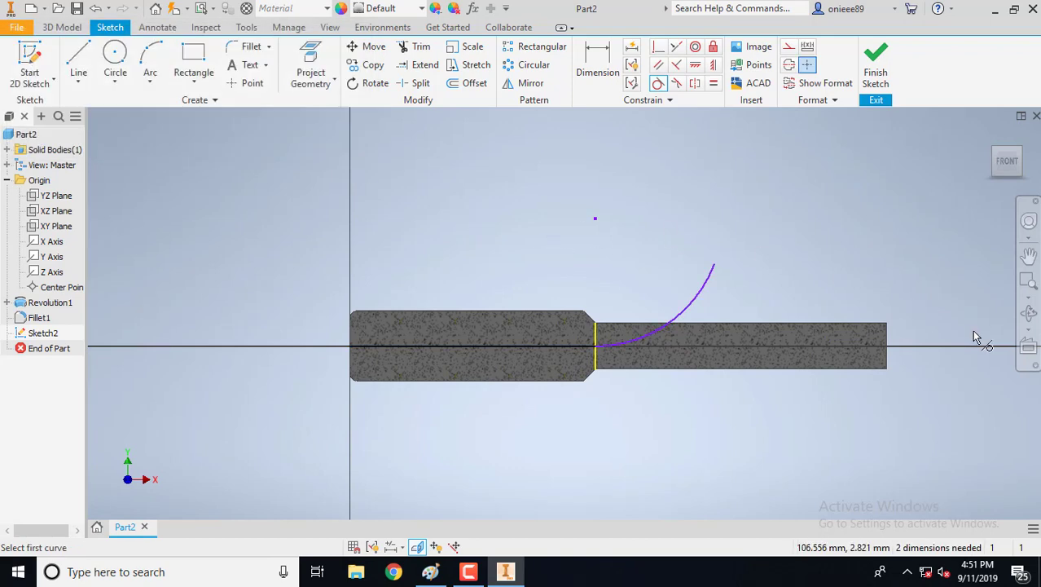
# - Finish the path sketch and start a new 2D sketch on the flat end face of the thicker section
pyautogui.click(1025, 318)
pyautogui.moveTo(681, 333); pyautogui.dragTo(708, 333)
pyautogui.moveTo(566, 308); pyautogui.dragTo(588, 309)
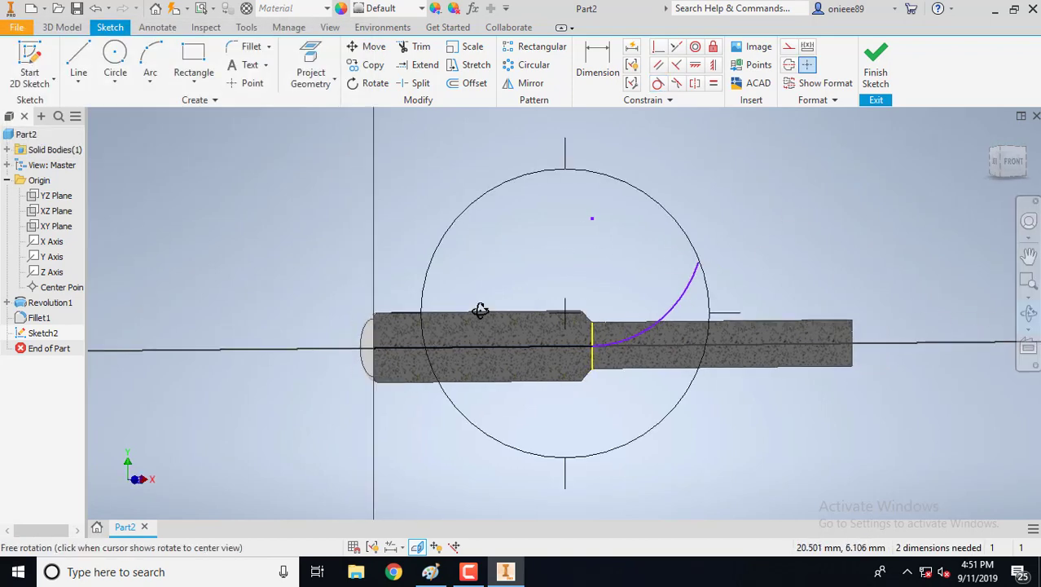
pyautogui.click(29, 57)
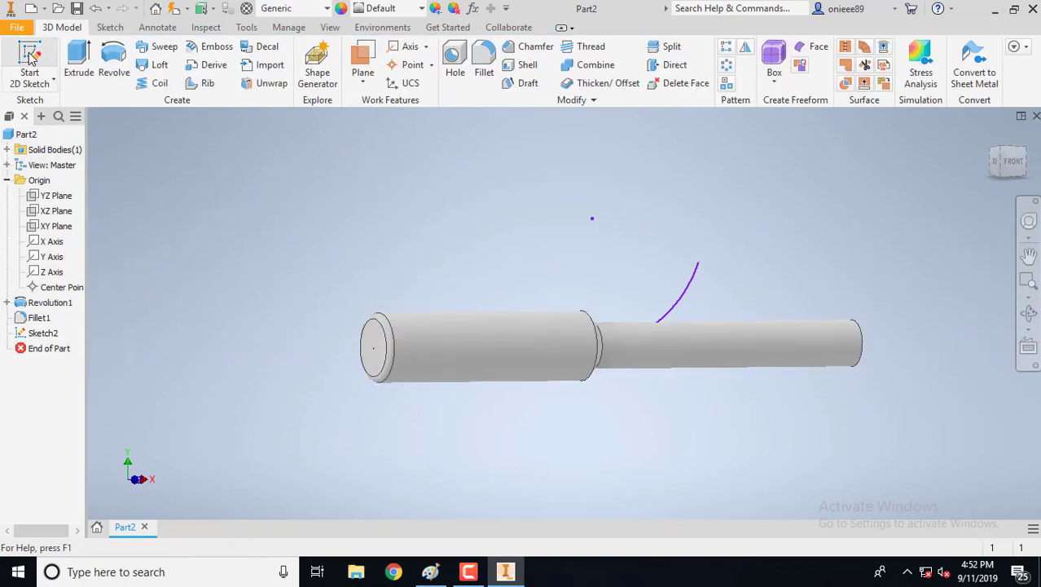
pyautogui.click(388, 344)
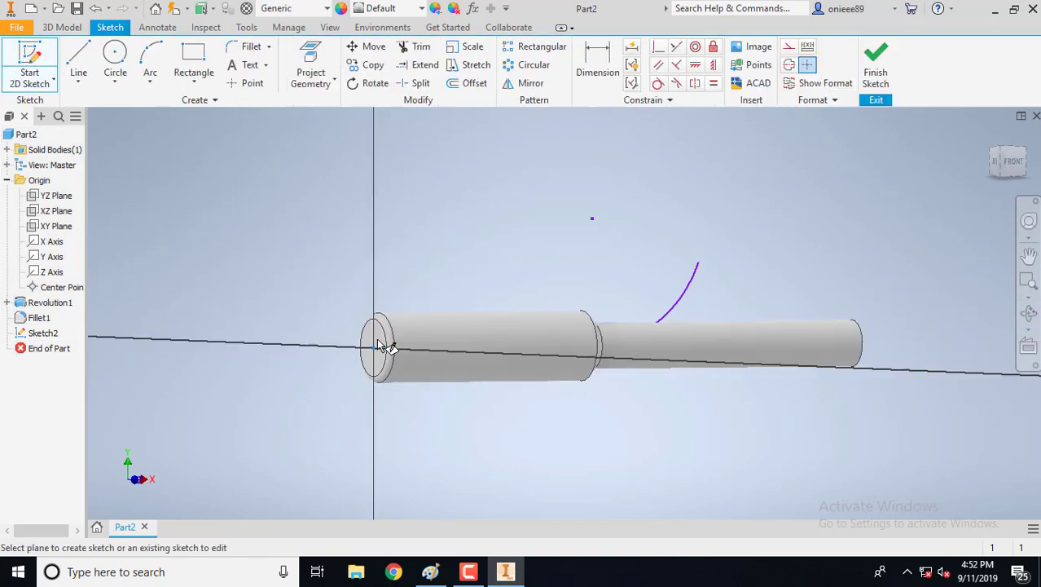
# - Draw a 6 mm diameter circle centred directly above the shaft's centre point, overlapping the end face's edge
pyautogui.click(112, 53)
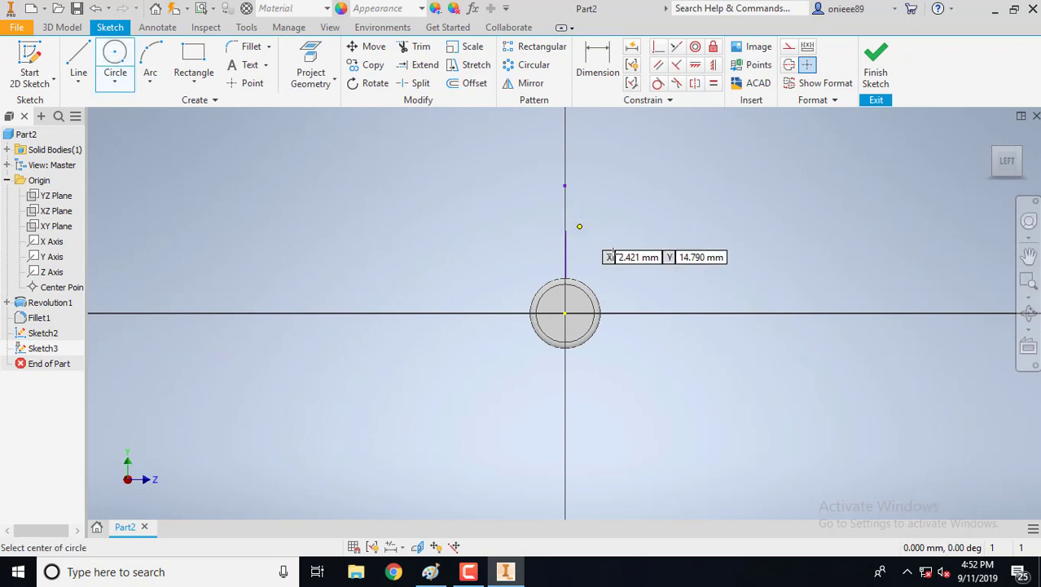
pyautogui.scroll(-3, 596, 275)
pyautogui.moveTo(538, 288); pyautogui.dragTo(449, 303, button='middle')
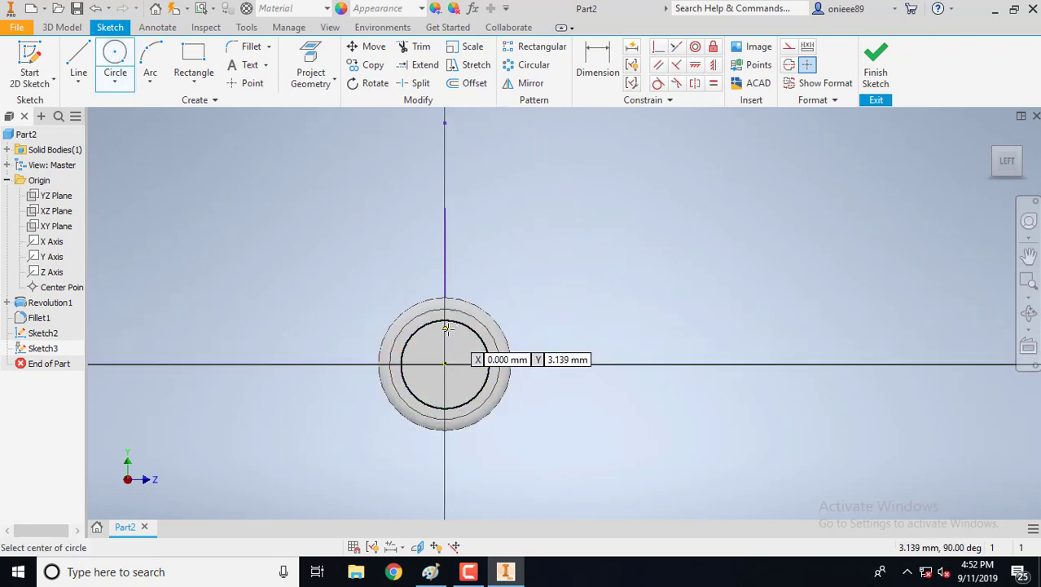
pyautogui.click(445, 281)
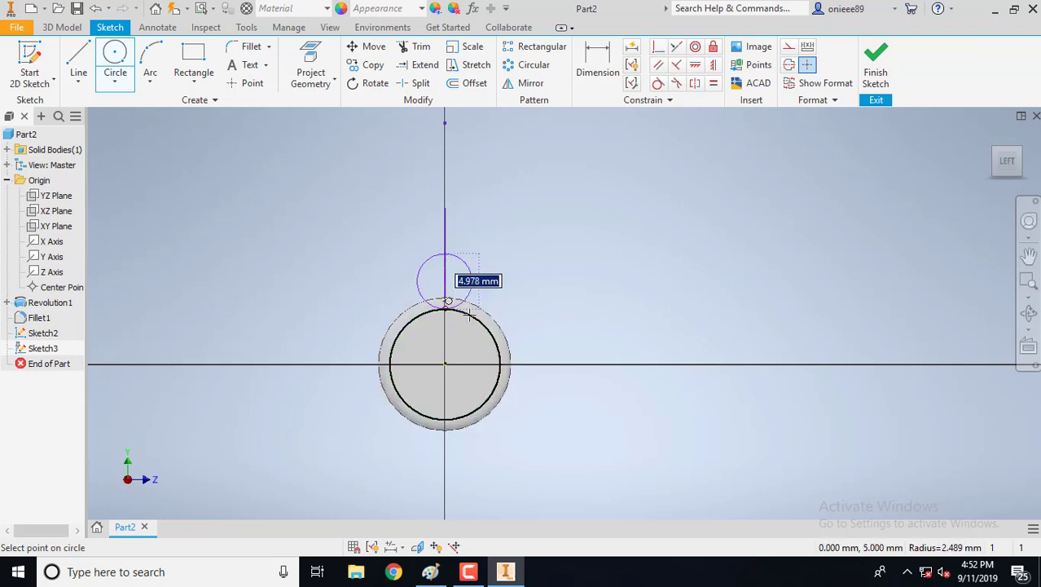
pyautogui.write('6')
pyautogui.press('Return')
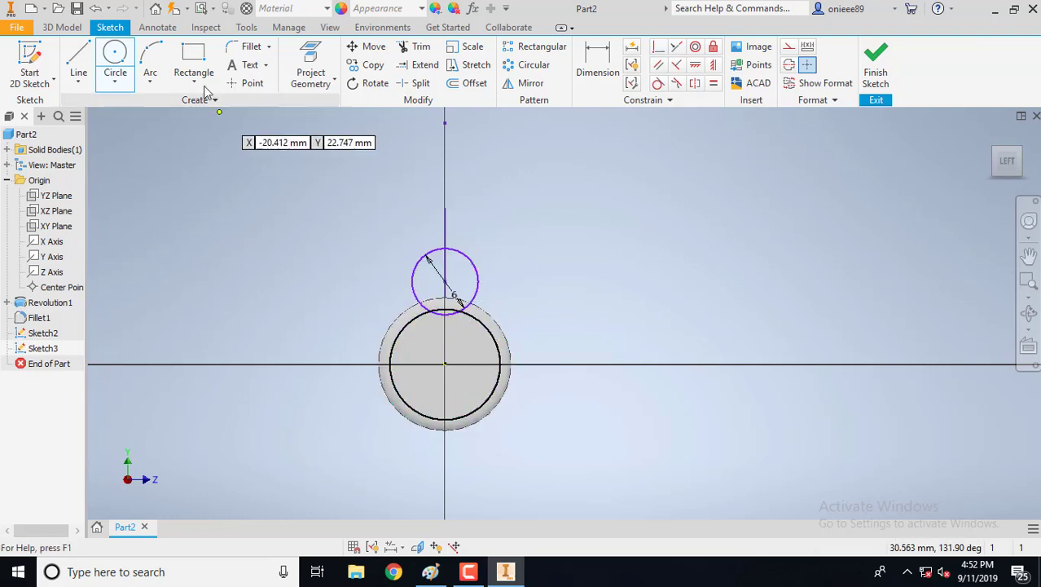
# - Dimension the vertical distance from the shaft's centre point to the circle's centre as 6 mm
pyautogui.click(597, 66)
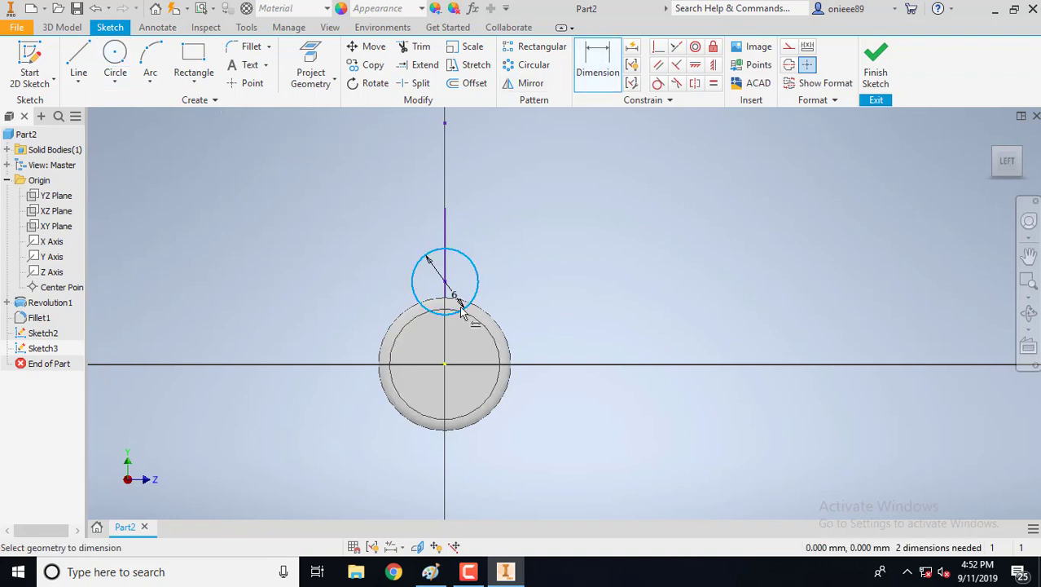
pyautogui.click(445, 370)
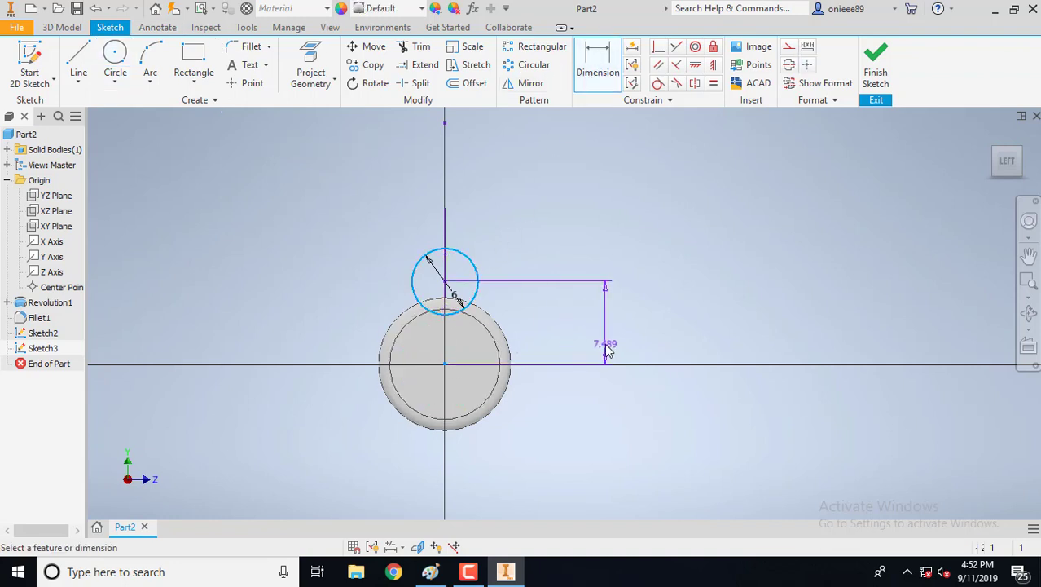
pyautogui.click(605, 347)
pyautogui.write('6')
pyautogui.press('Return')
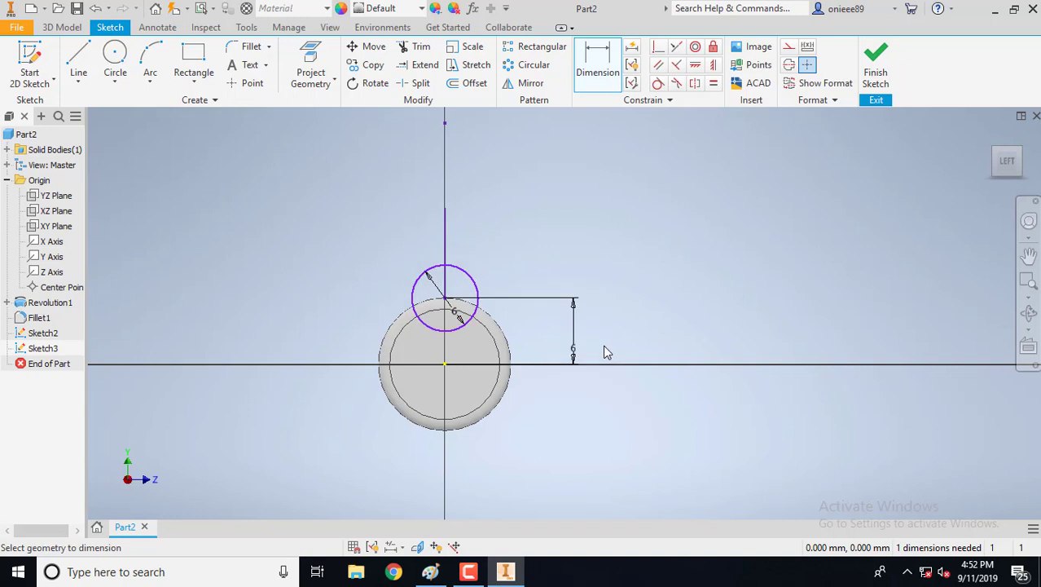
# - Sweep the 6 mm circle along the line-and-arc path as a cut with a 360-degree twist
pyautogui.click(62, 27)
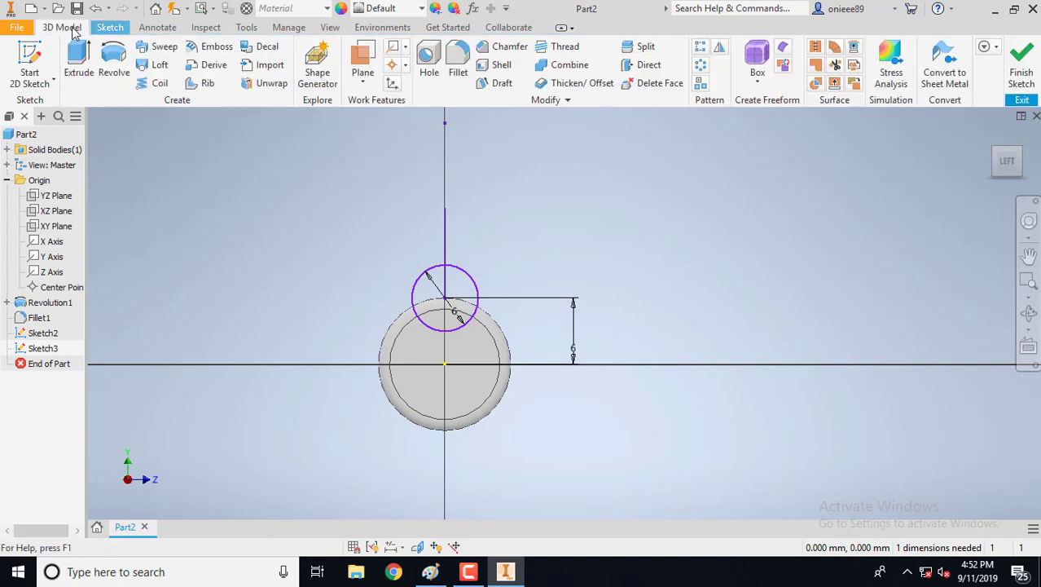
pyautogui.click(150, 46)
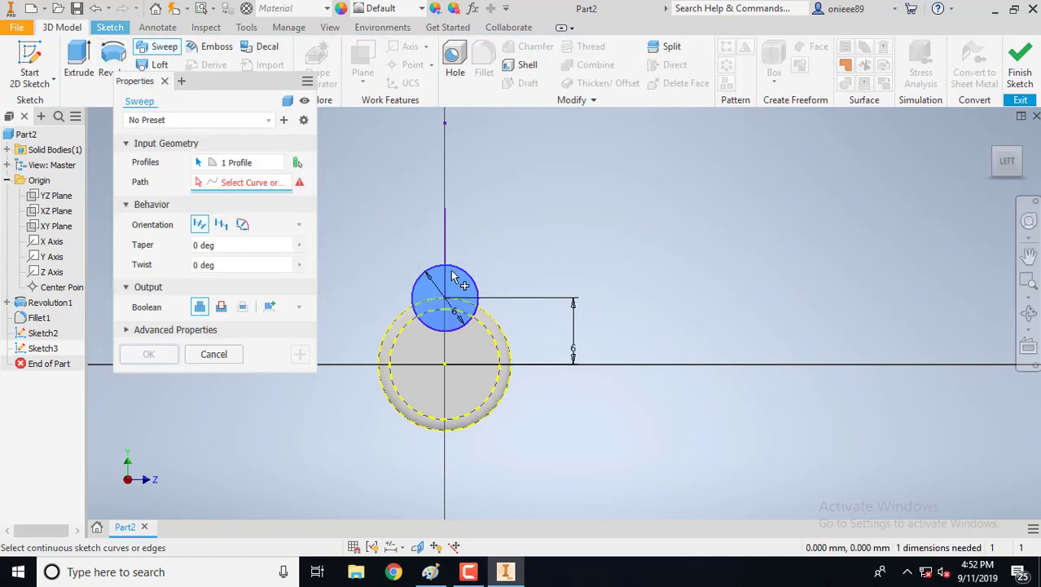
pyautogui.click(1029, 313)
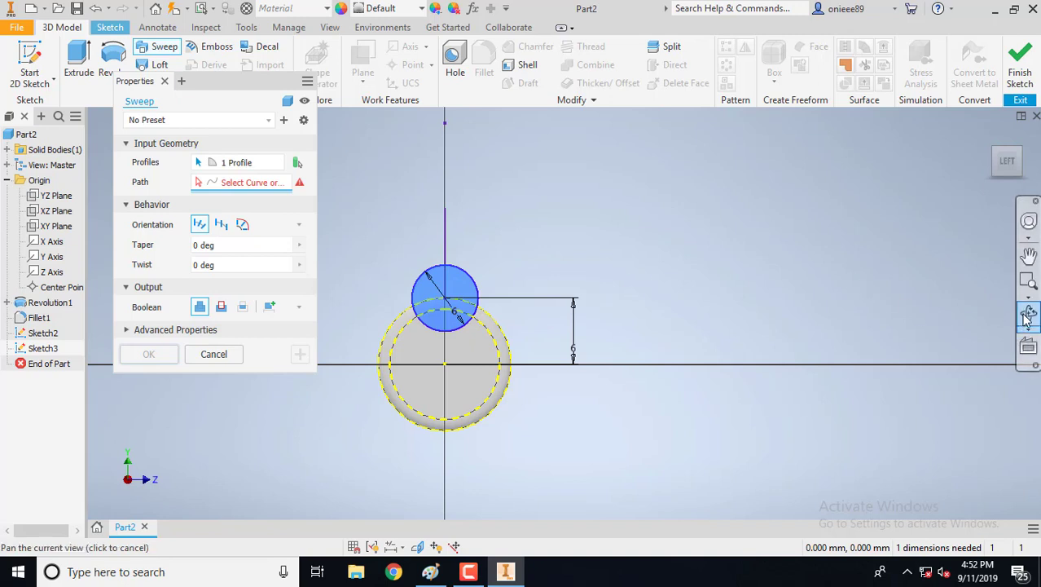
pyautogui.moveTo(619, 344); pyautogui.dragTo(556, 371)
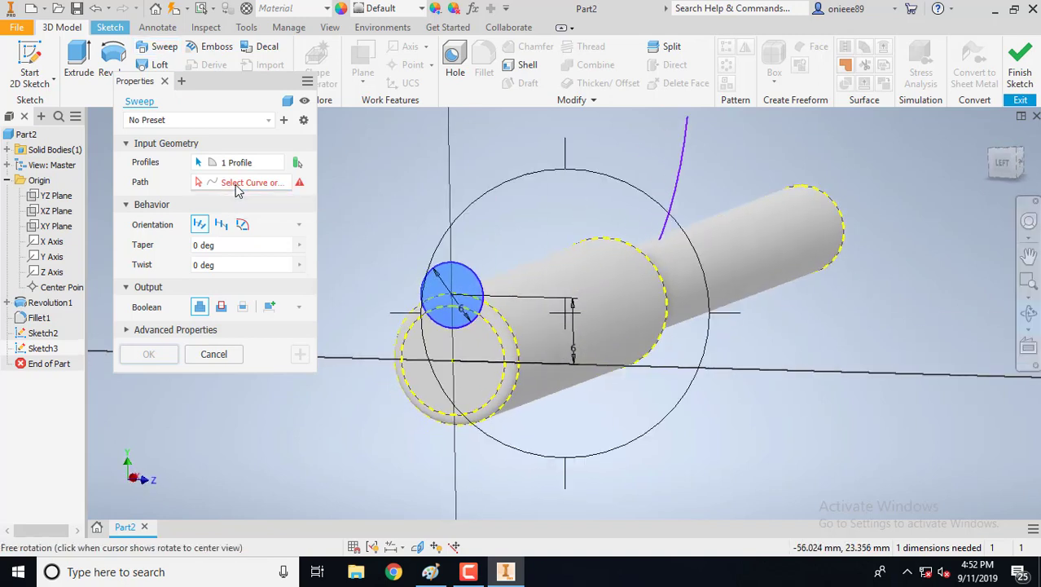
pyautogui.rightClick(619, 176)
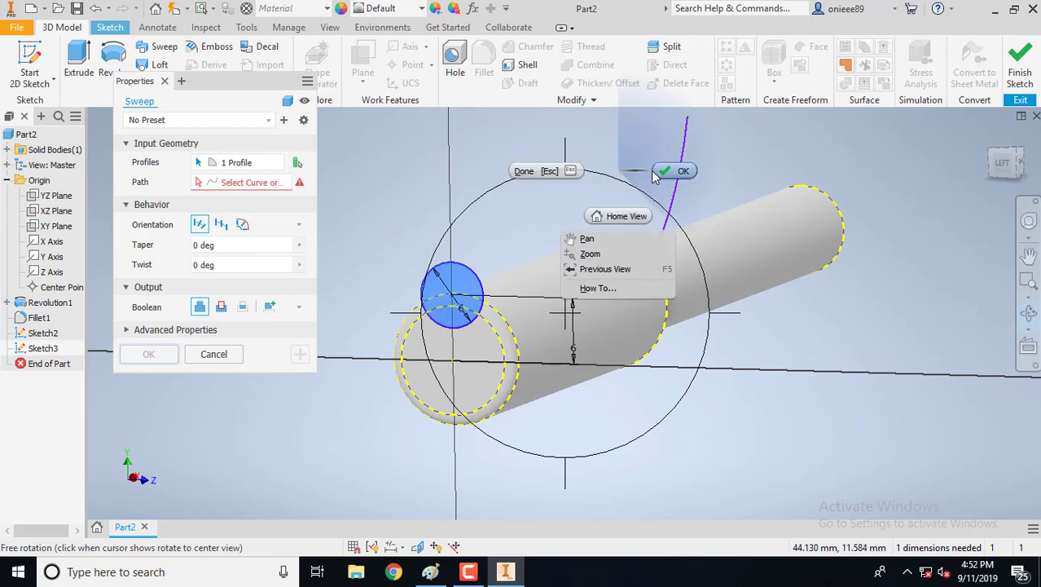
pyautogui.click(603, 238)
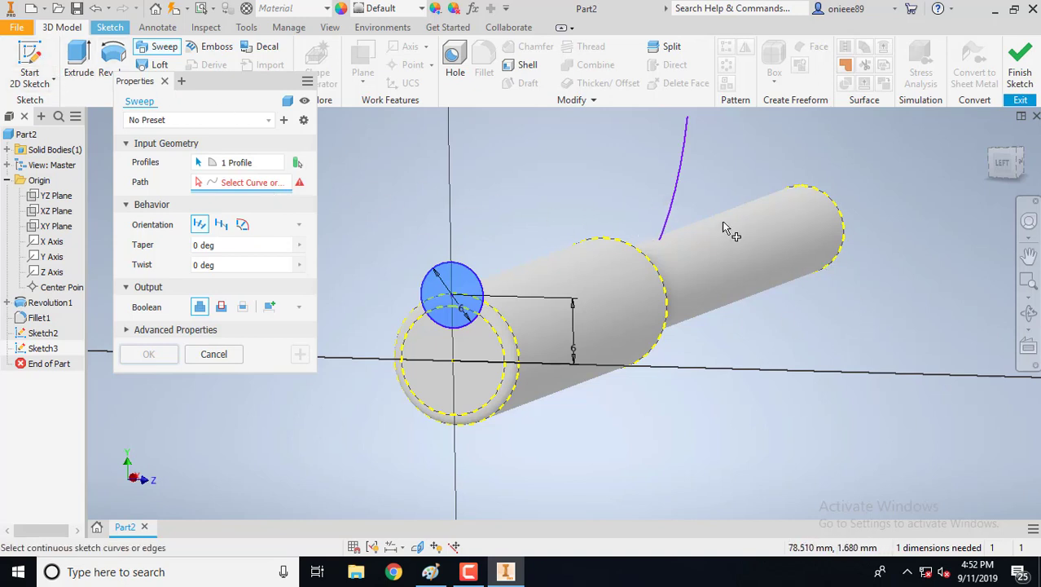
pyautogui.click(674, 209)
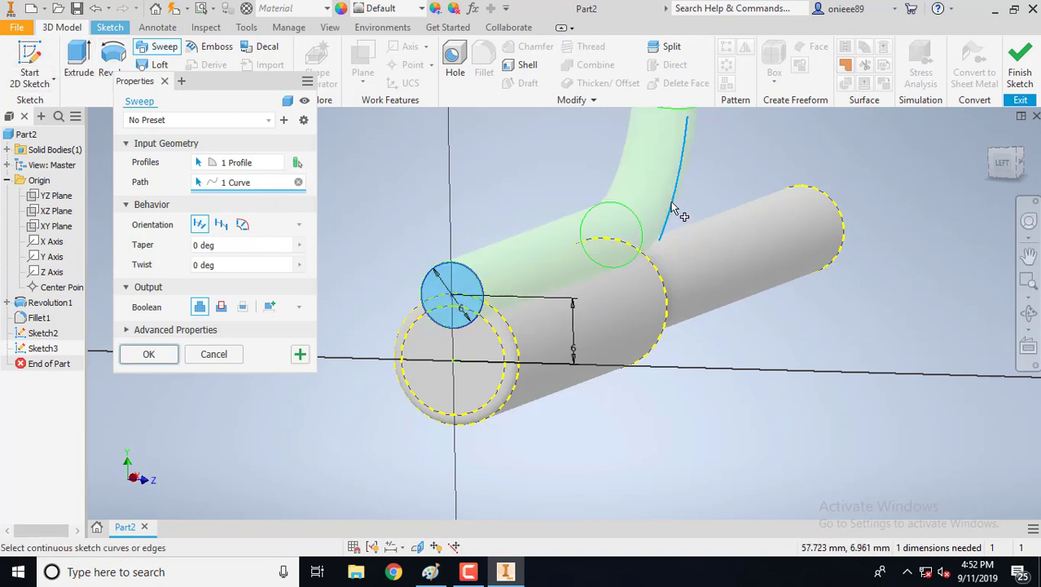
pyautogui.click(220, 308)
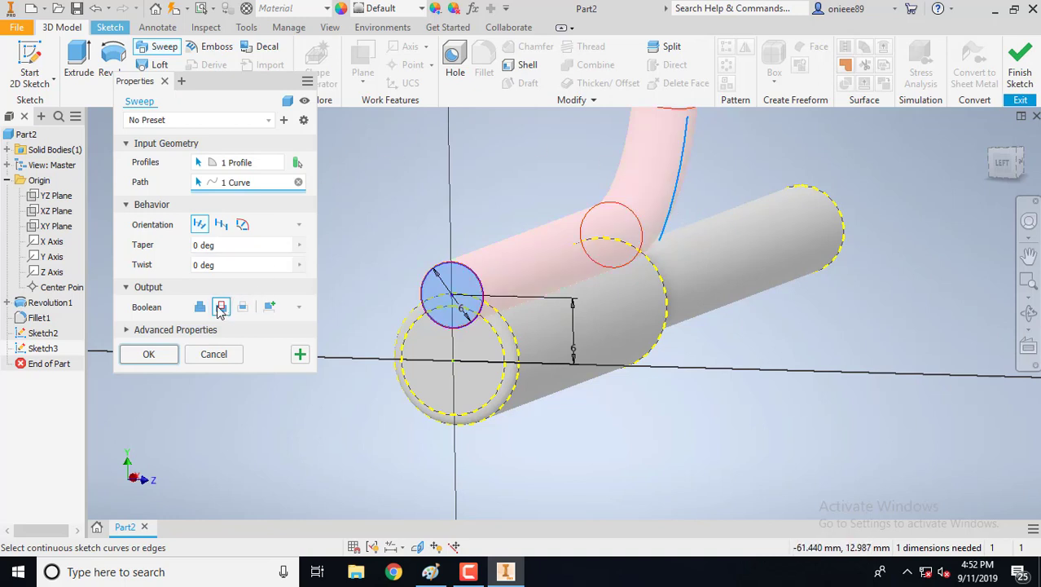
pyautogui.click(196, 269)
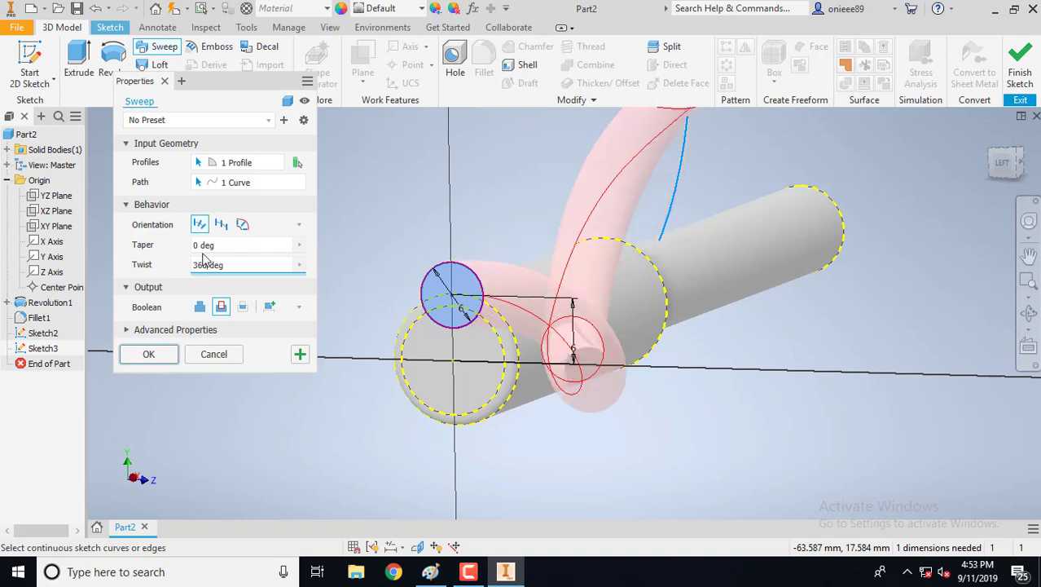
pyautogui.click(150, 356)
pyautogui.click(263, 261)
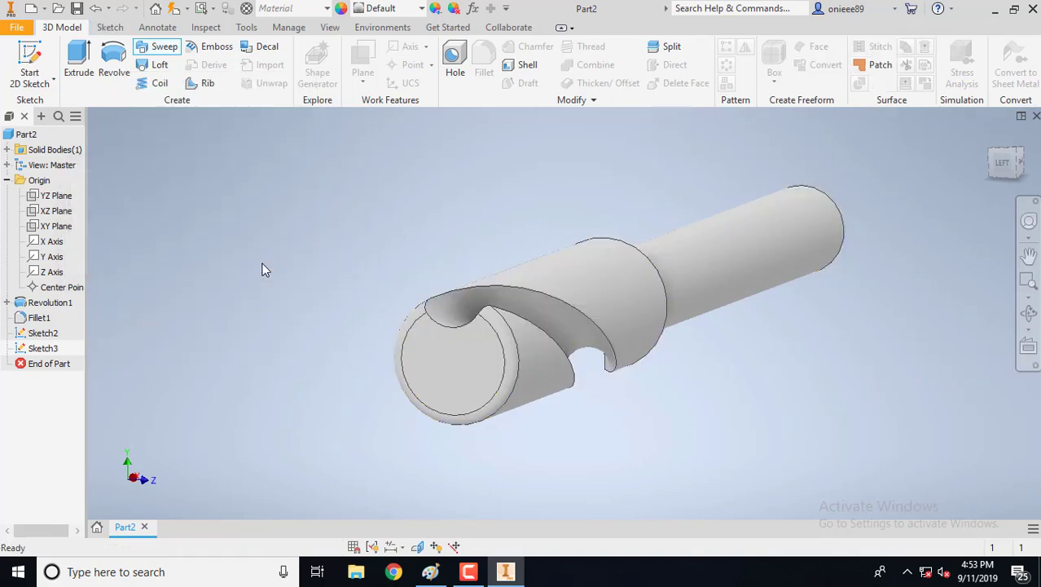
pyautogui.click(1028, 312)
pyautogui.moveTo(691, 311); pyautogui.dragTo(644, 333)
pyautogui.scroll(4, 660, 307)
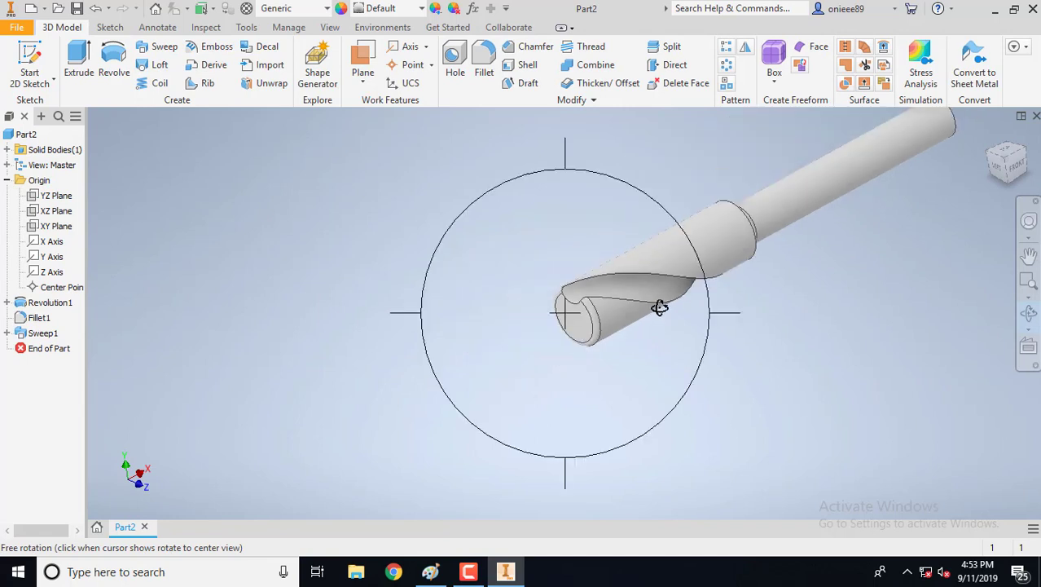
pyautogui.moveTo(683, 293); pyautogui.dragTo(573, 338)
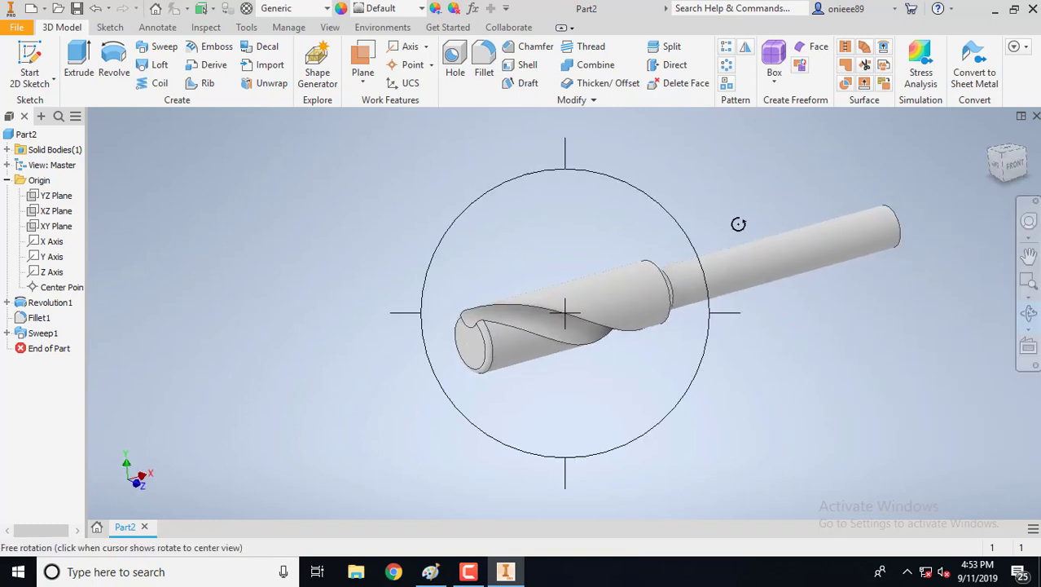
# - Circular-pattern the swept flute cut about the X axis with 3 occurrences over 360 degrees
pyautogui.moveTo(637, 267); pyautogui.dragTo(409, 205)
pyautogui.rightClick(409, 205)
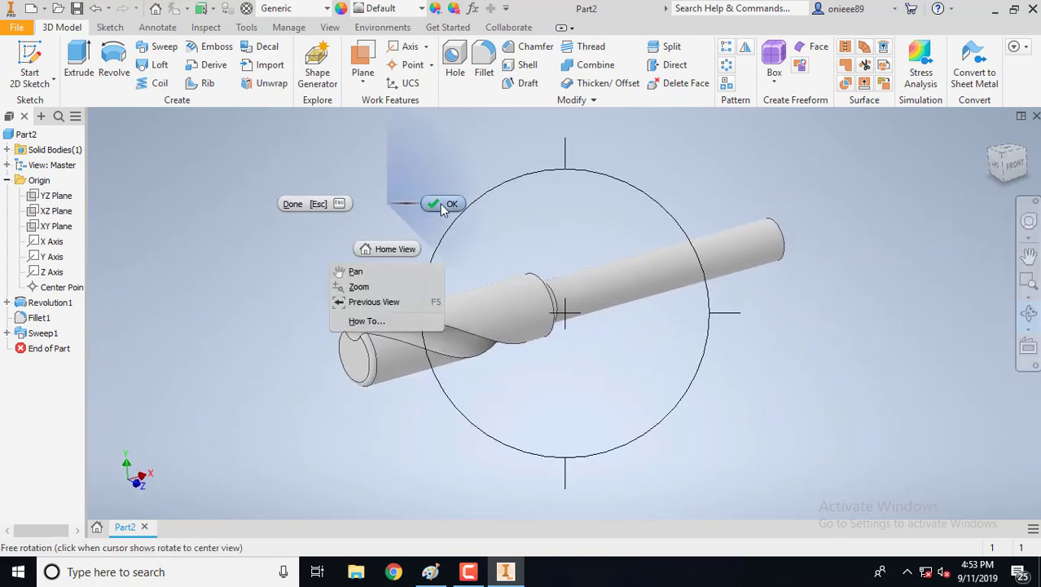
pyautogui.click(444, 204)
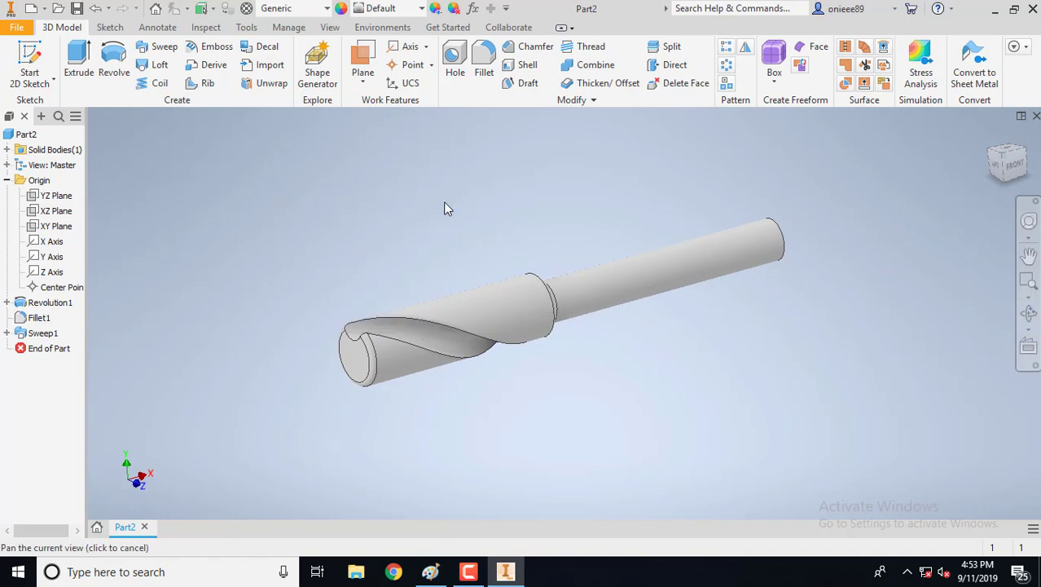
pyautogui.press('Escape')
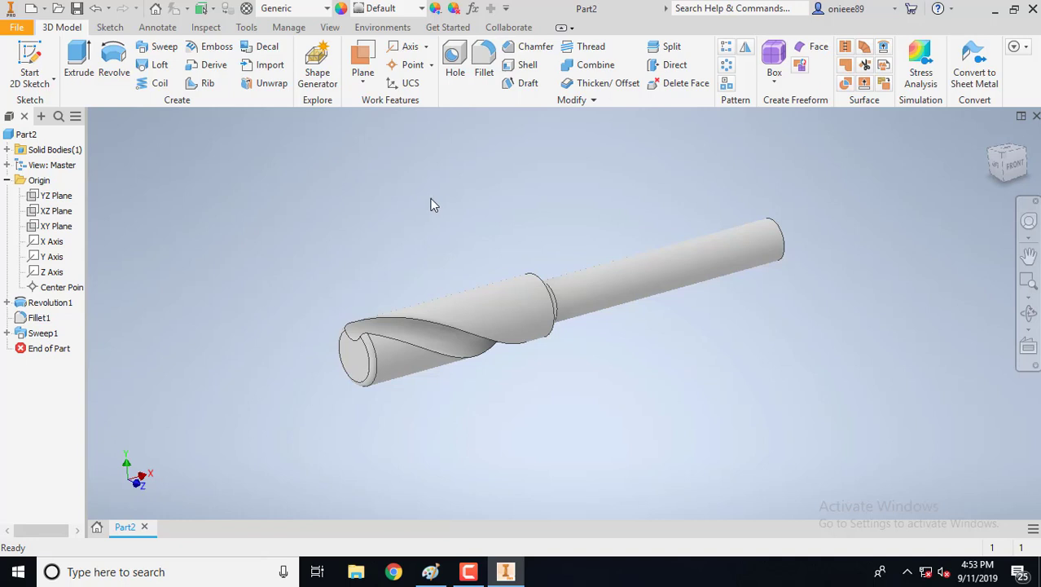
pyautogui.click(727, 65)
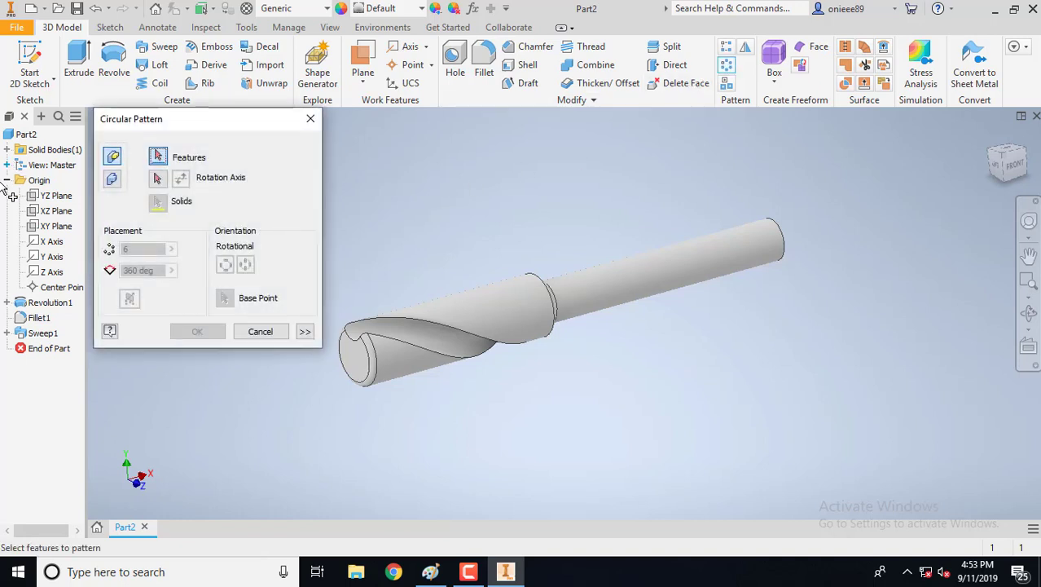
pyautogui.moveTo(161, 129); pyautogui.dragTo(200, 124)
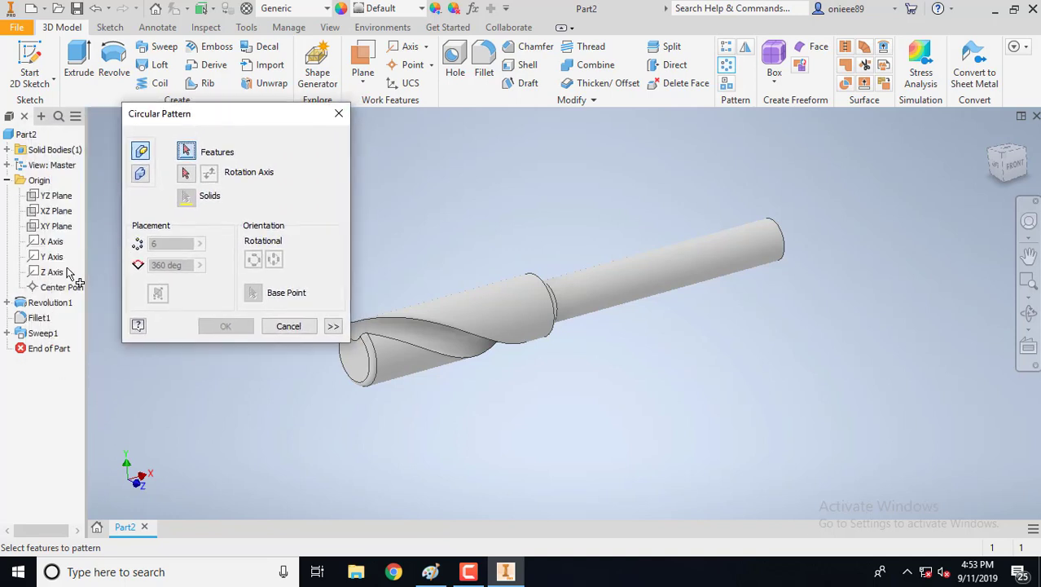
pyautogui.click(42, 333)
pyautogui.click(42, 334)
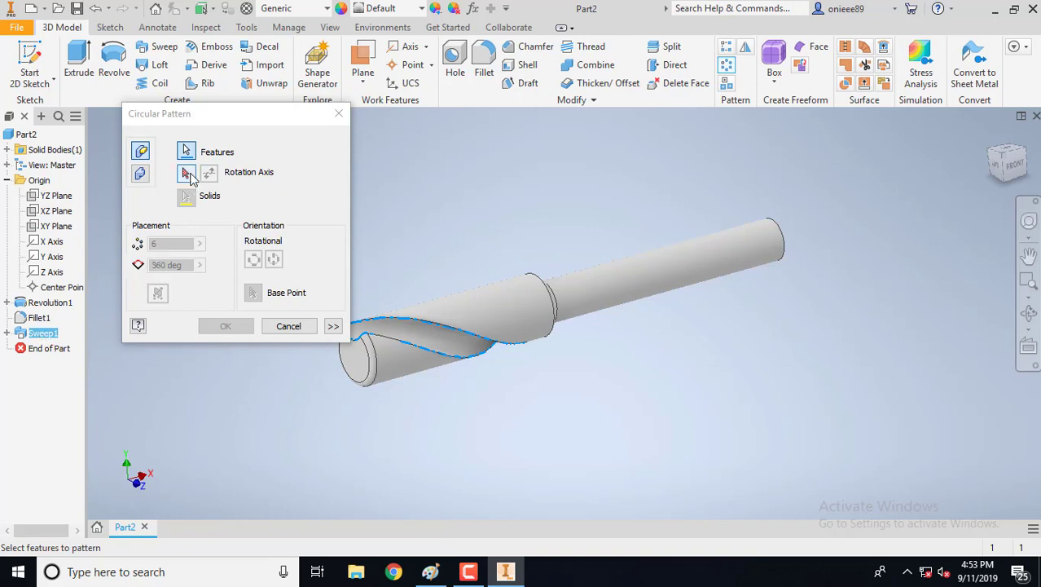
pyautogui.click(185, 172)
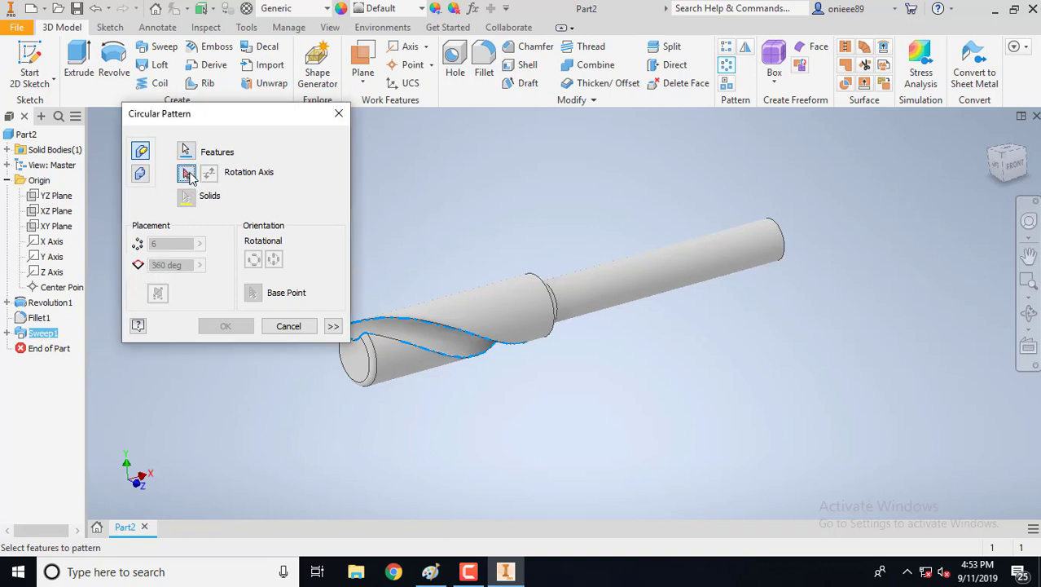
pyautogui.click(54, 242)
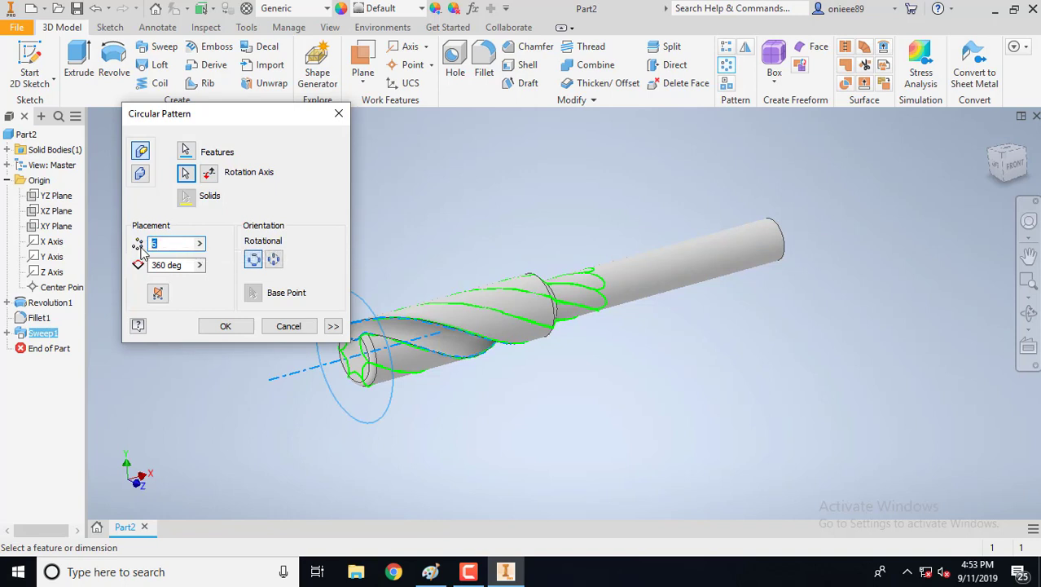
pyautogui.write('3')
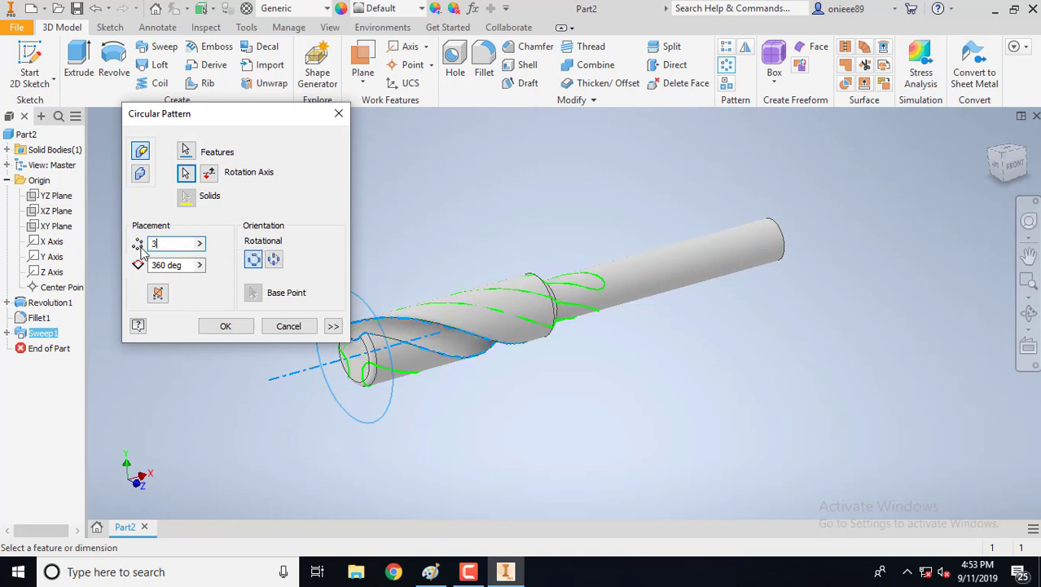
pyautogui.click(225, 327)
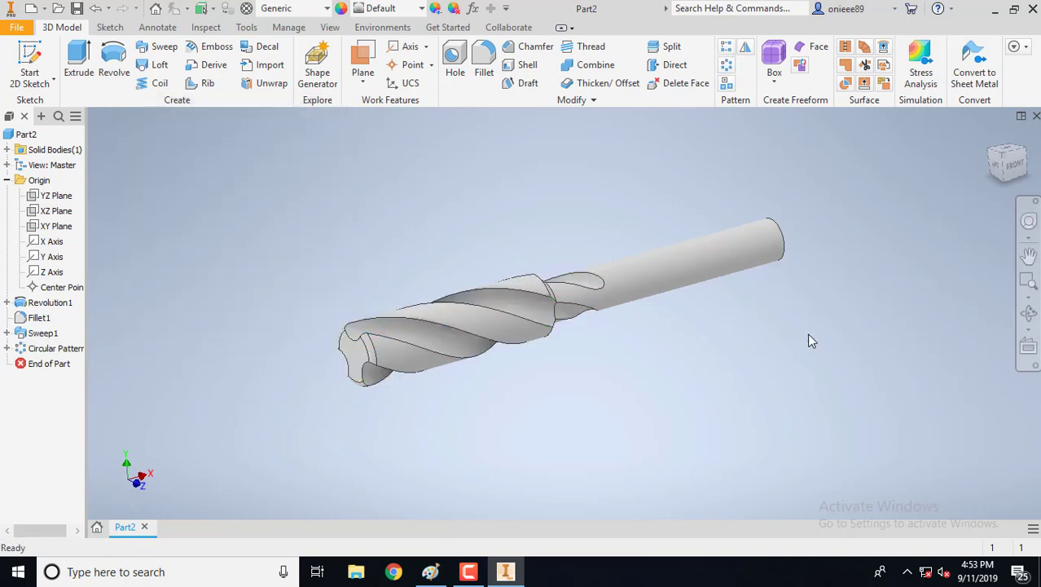
pyautogui.click(1030, 313)
pyautogui.moveTo(651, 330); pyautogui.dragTo(692, 323)
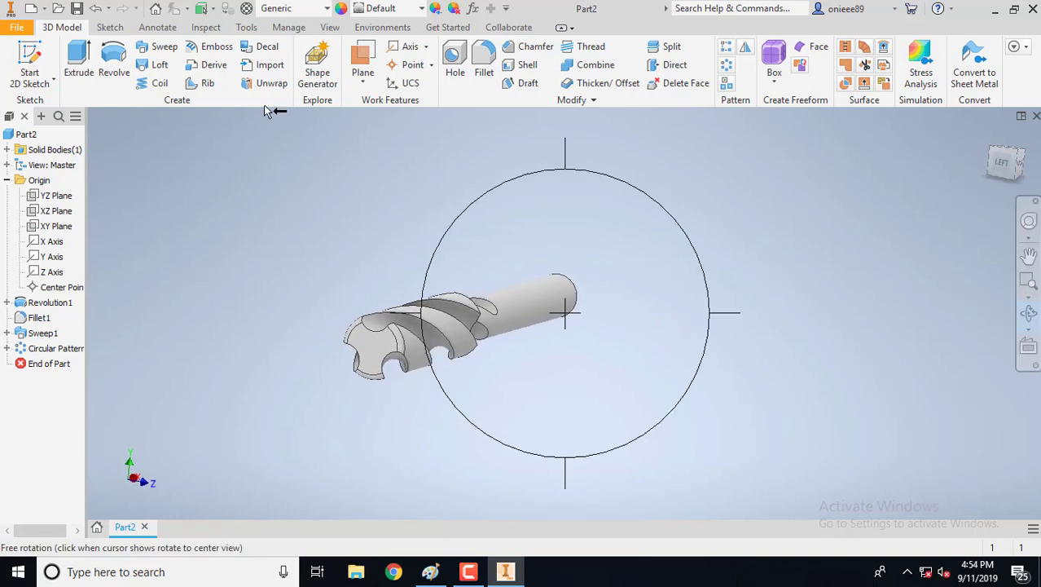
pyautogui.press('Escape')
pyautogui.click(30, 55)
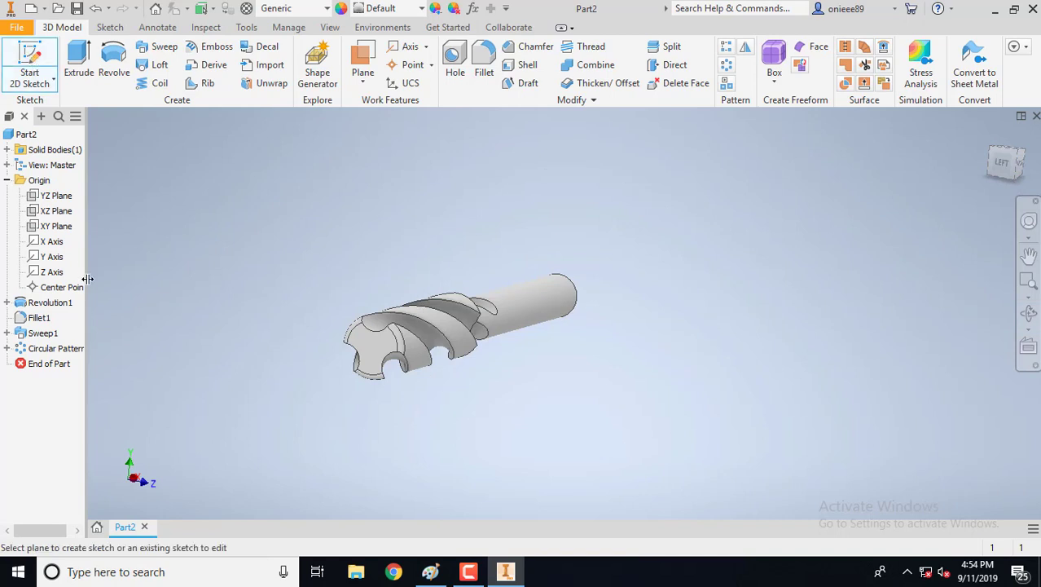
pyautogui.click(55, 226)
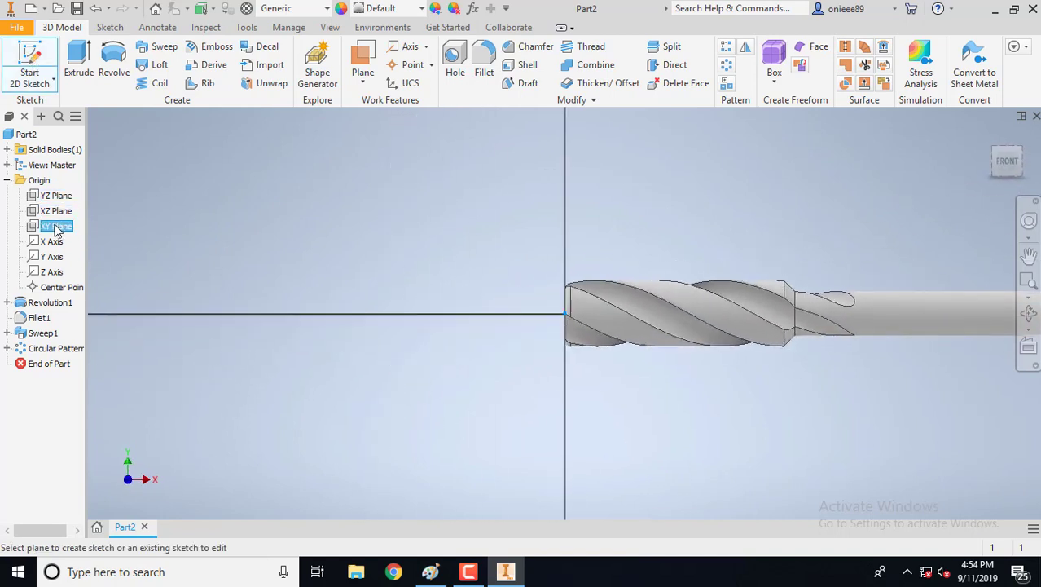
pyautogui.moveTo(500, 299); pyautogui.dragTo(239, 323, button='middle')
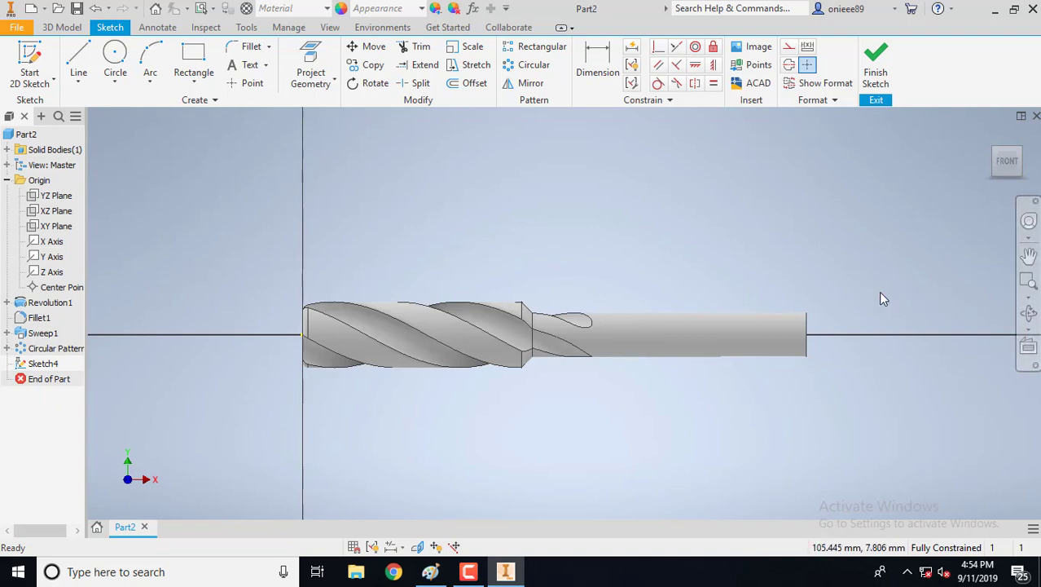
pyautogui.click(1029, 313)
pyautogui.moveTo(516, 335); pyautogui.dragTo(681, 327)
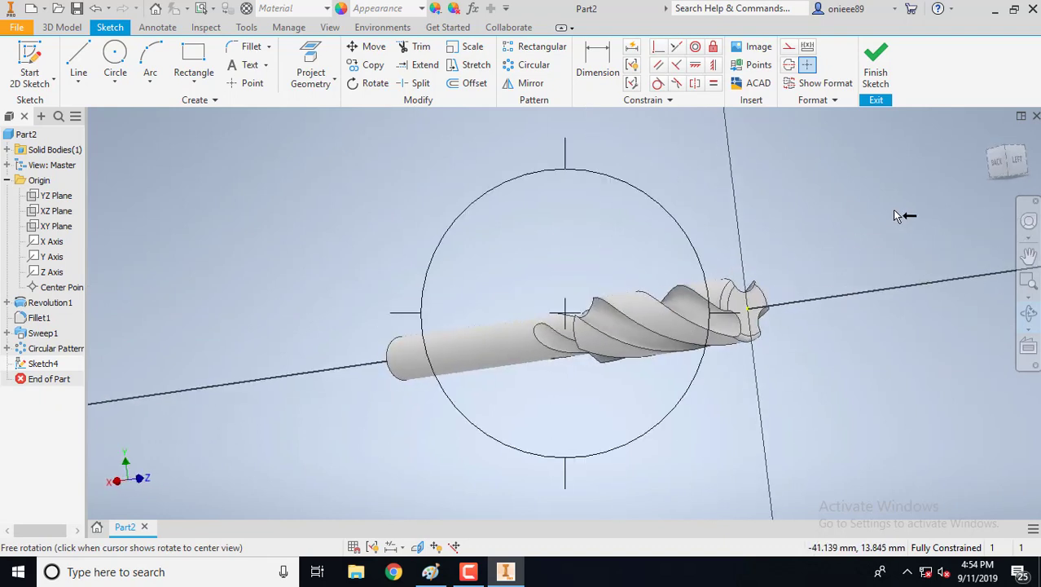
pyautogui.click(876, 61)
# - View the part from the back, start a 2D sketch on the XY plane and slice the graphics at the sketch plane
pyautogui.click(1029, 255)
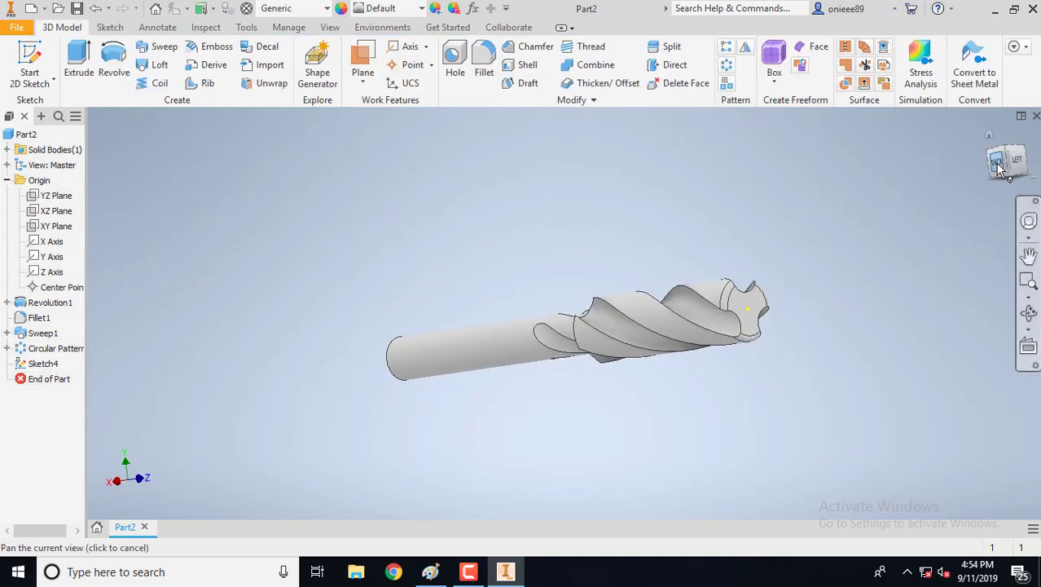
pyautogui.click(998, 162)
pyautogui.moveTo(711, 270); pyautogui.dragTo(641, 280)
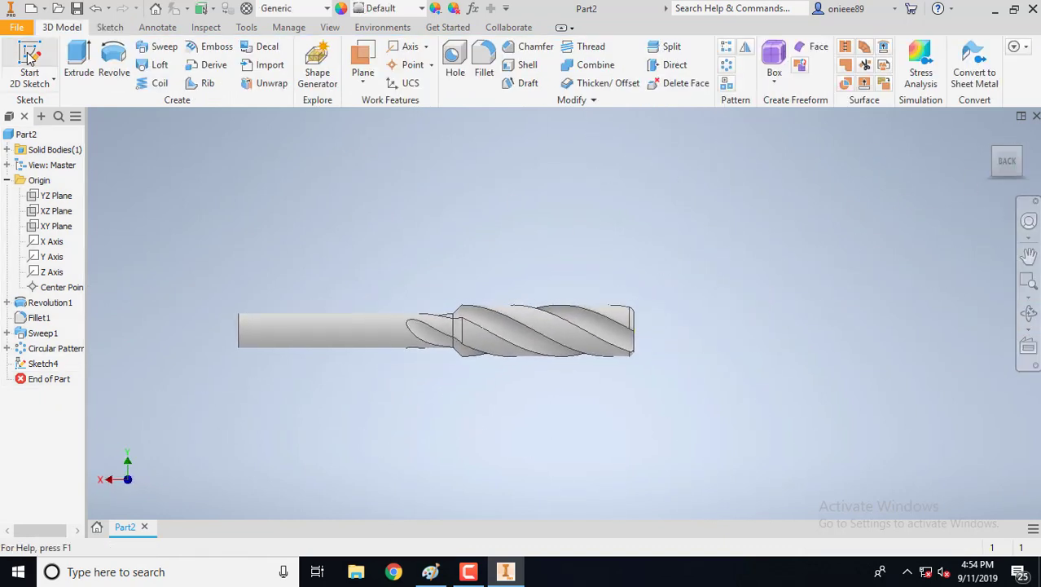
pyautogui.click(30, 65)
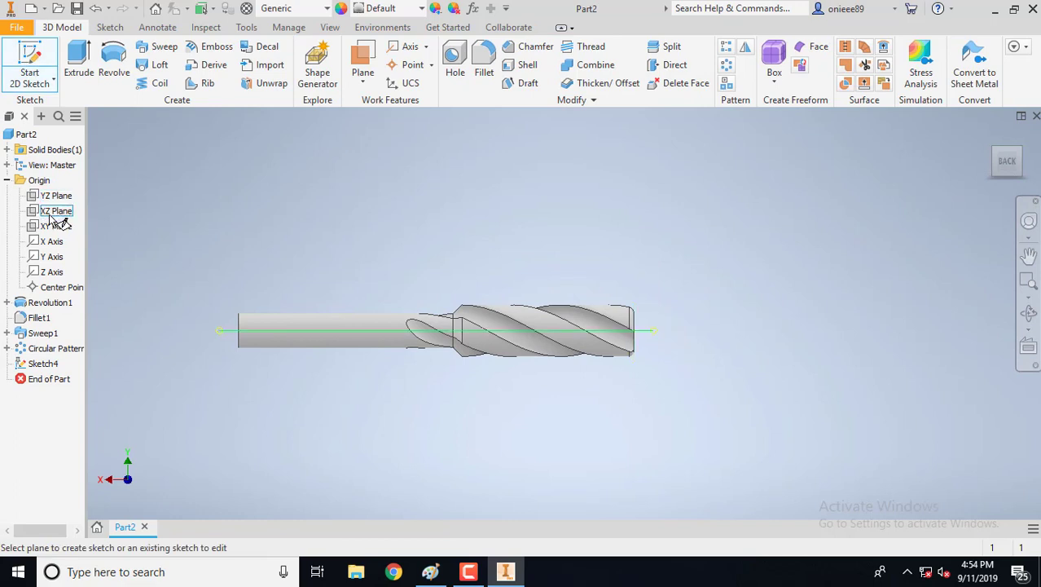
pyautogui.click(53, 225)
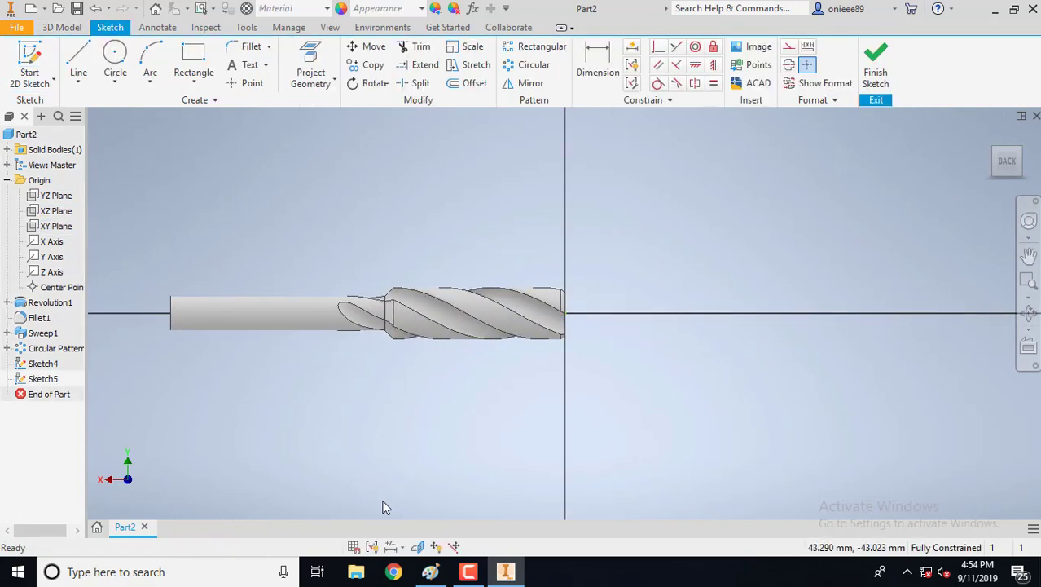
pyautogui.click(417, 546)
pyautogui.scroll(5, 589, 305)
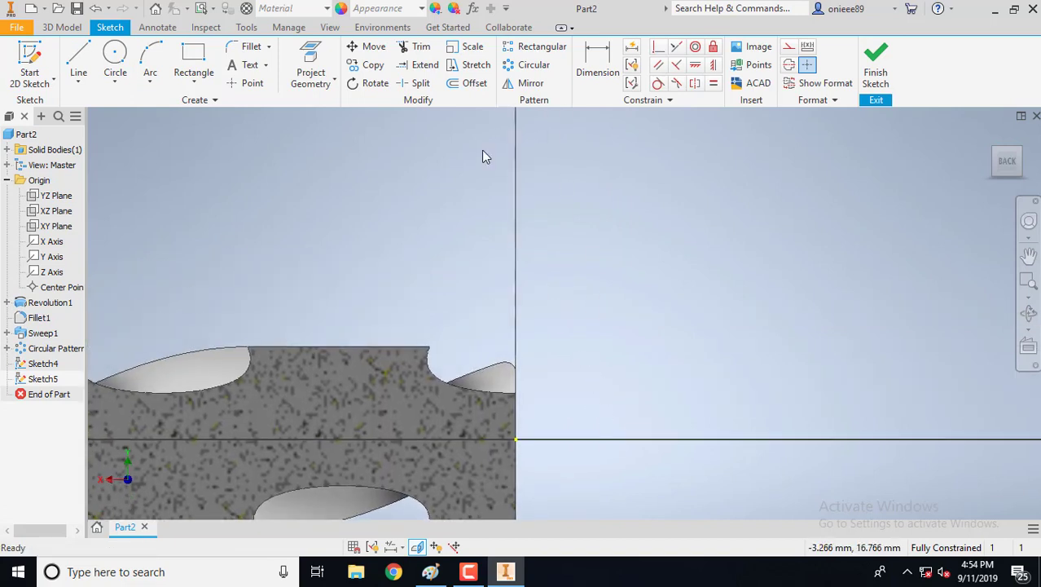
# - Draw a horizontal construction line from the end corner of the sectioned body's upper edge to beyond the fluted end face
pyautogui.click(79, 61)
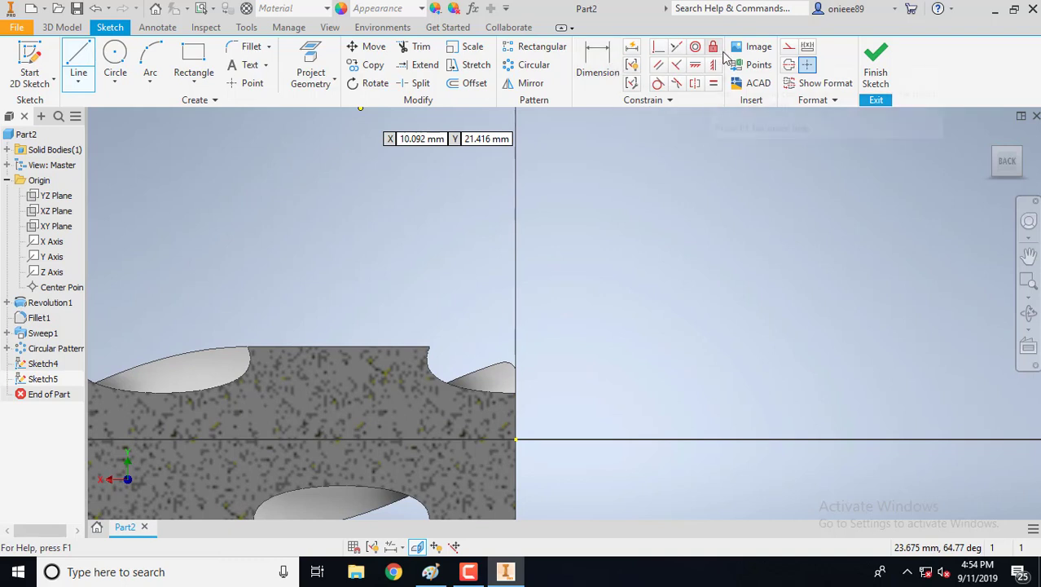
pyautogui.click(790, 49)
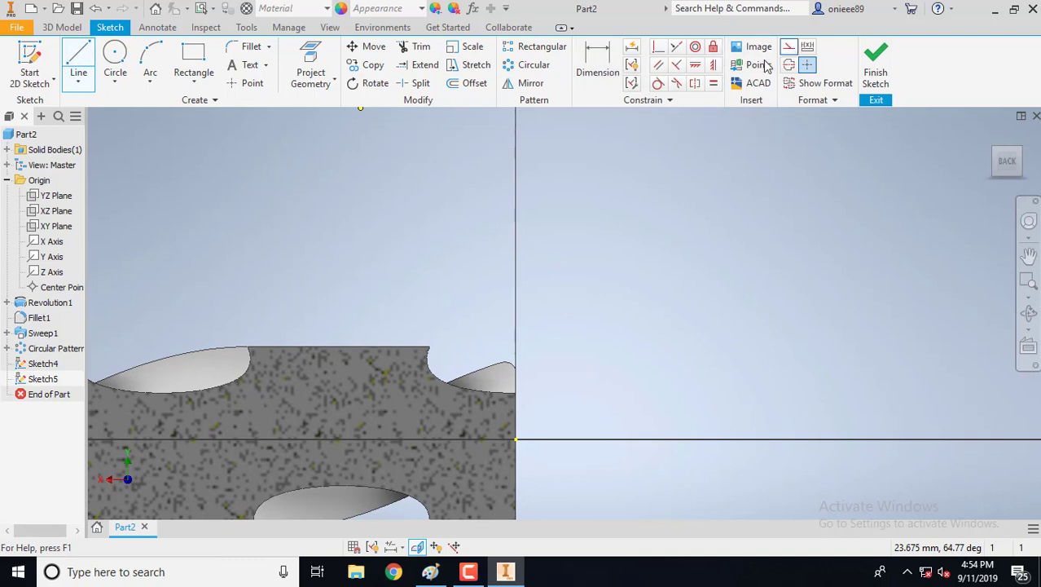
pyautogui.click(431, 347)
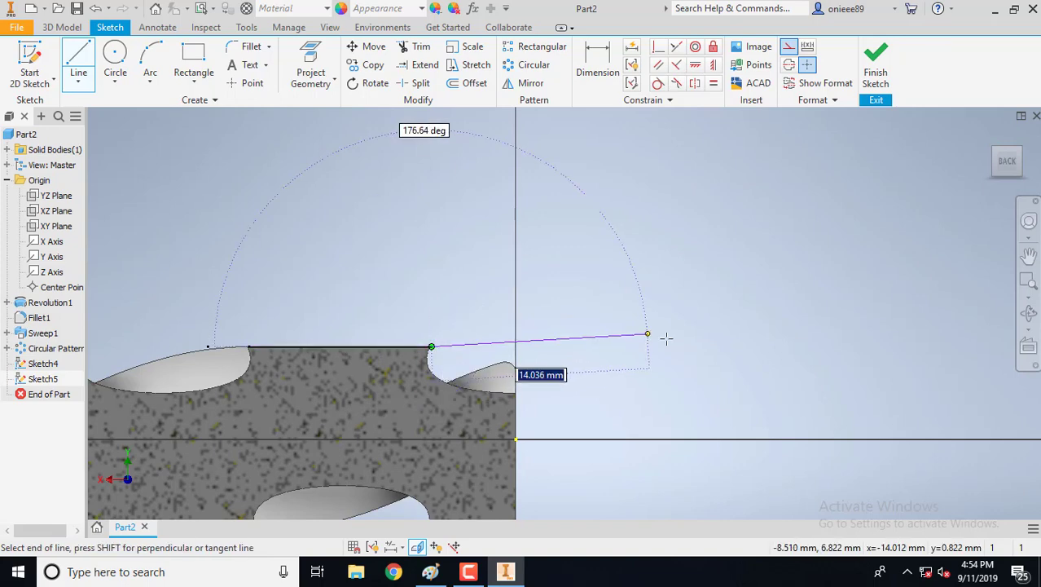
pyautogui.click(709, 346)
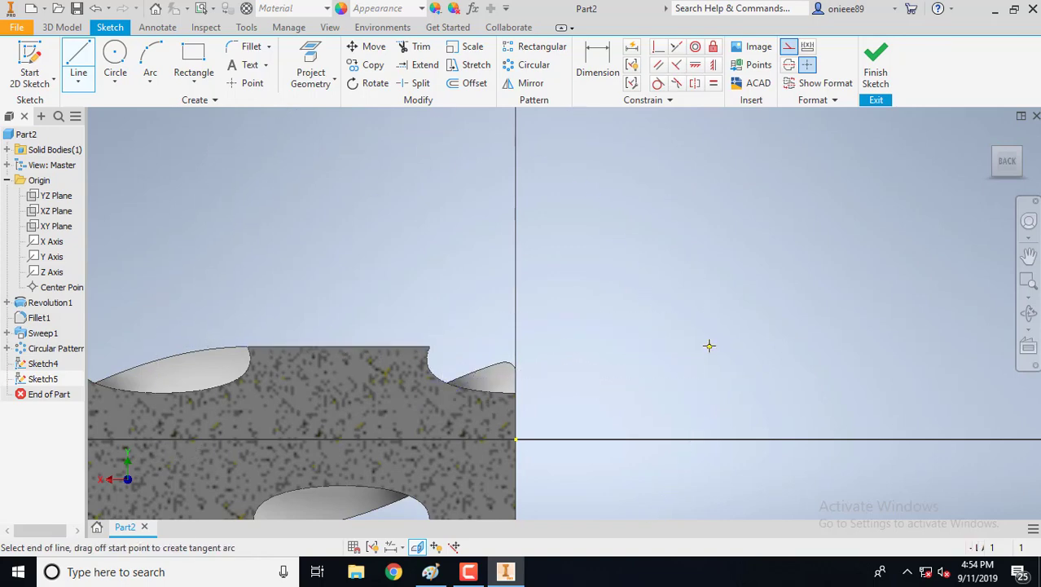
pyautogui.rightClick(710, 345)
pyautogui.click(750, 357)
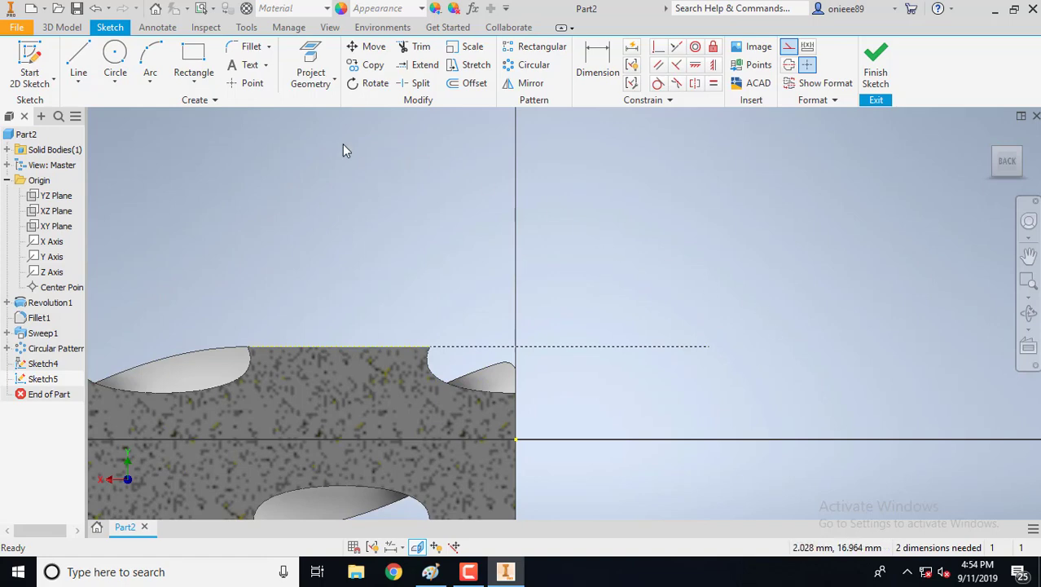
# - Draw a 3-sided polygon pointing down, with sides about 4.1 mm long, just above the construction line's free end
pyautogui.click(196, 82)
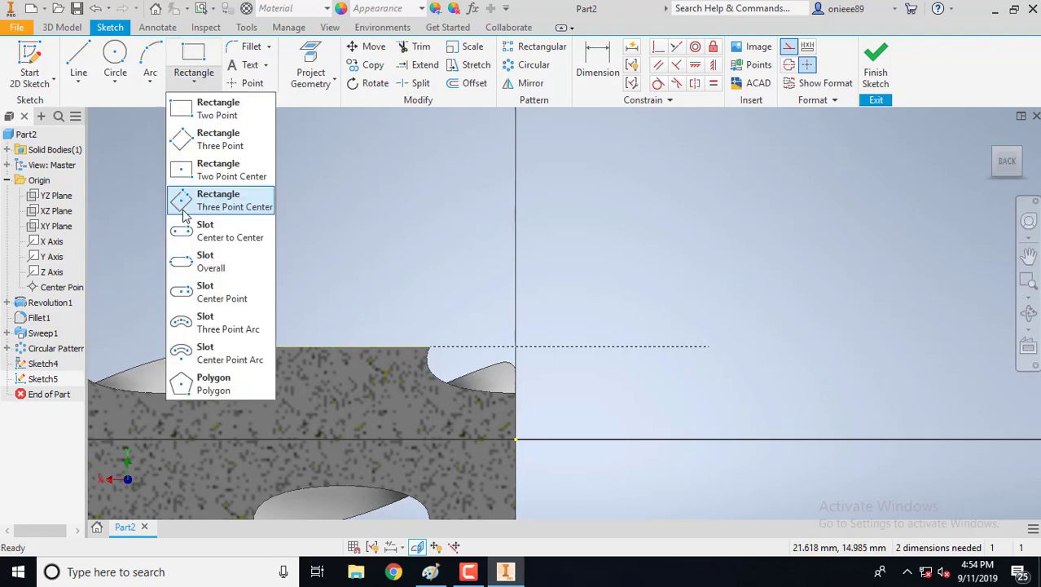
pyautogui.click(214, 385)
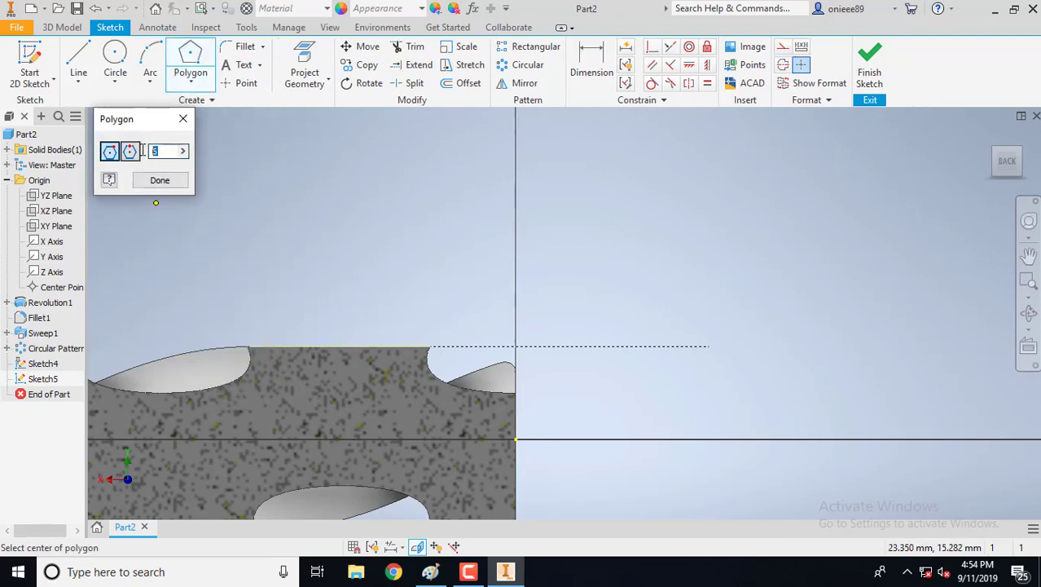
pyautogui.write('3')
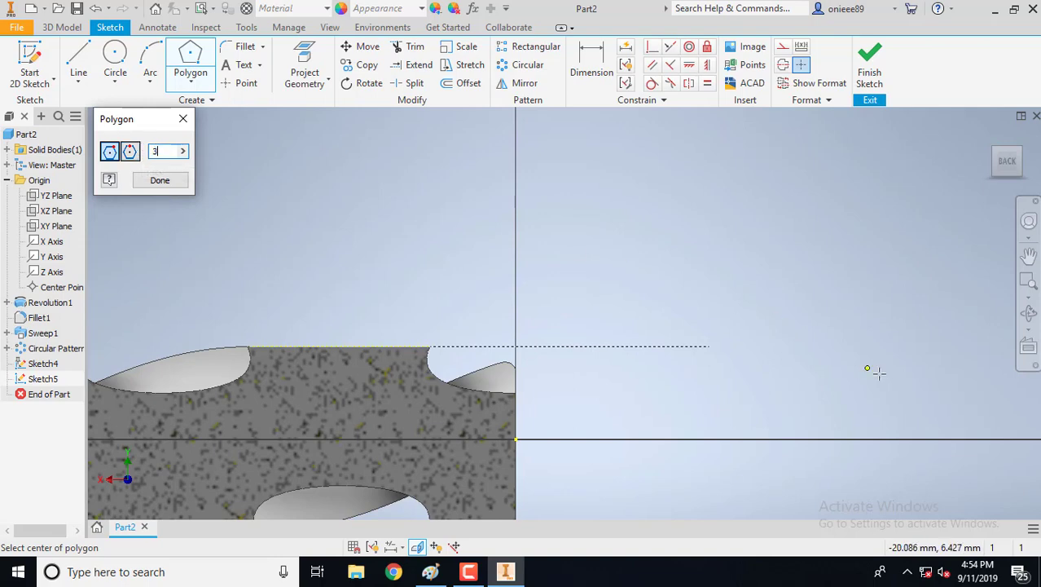
pyautogui.click(723, 300)
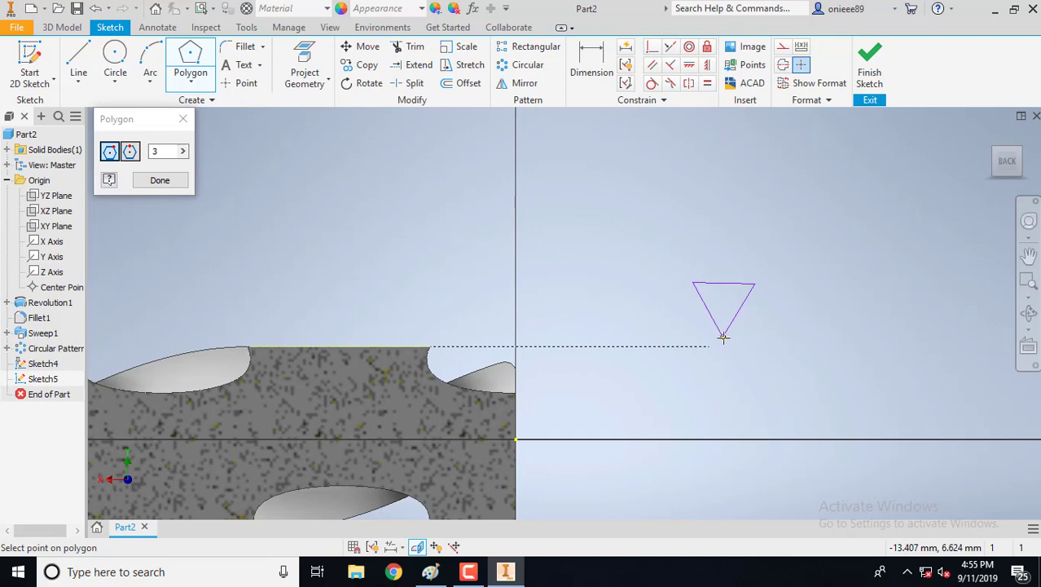
pyautogui.scroll(2, 723, 338)
pyautogui.click(724, 338)
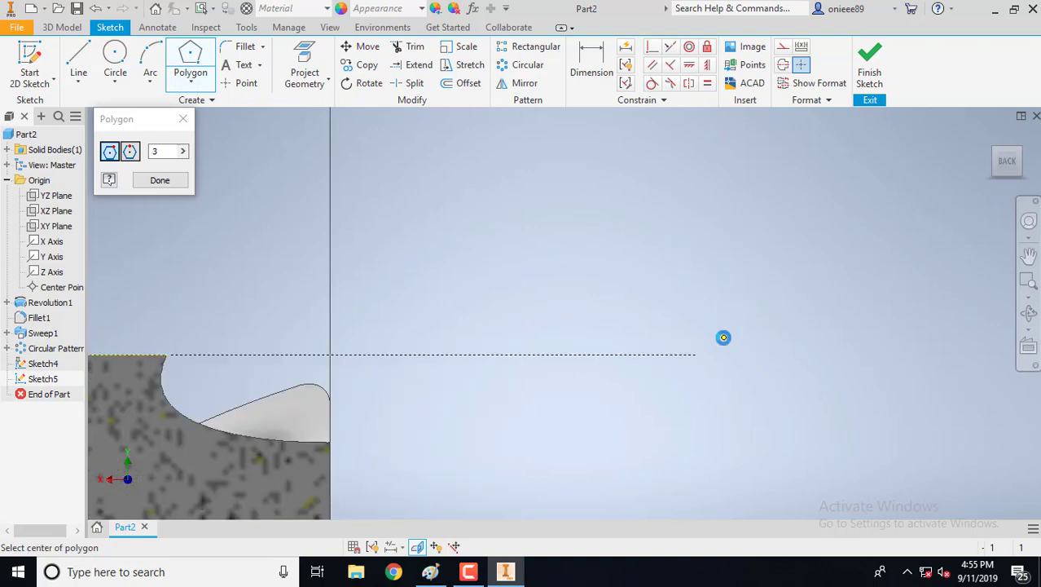
pyautogui.rightClick(793, 336)
pyautogui.click(798, 333)
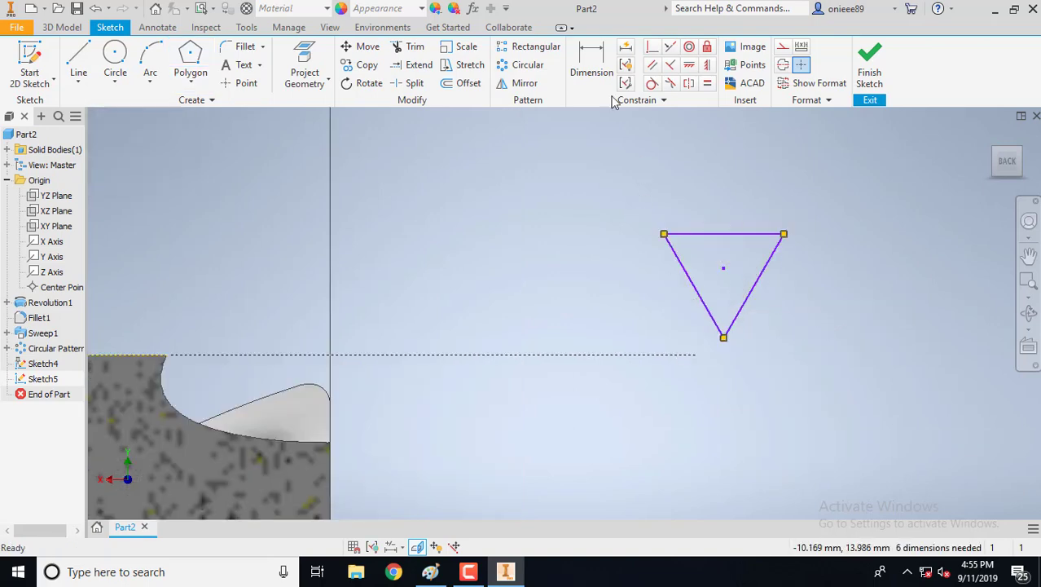
# - Dimension the triangle's horizontal upper side as 1.49 mm
pyautogui.click(591, 65)
pyautogui.click(737, 234)
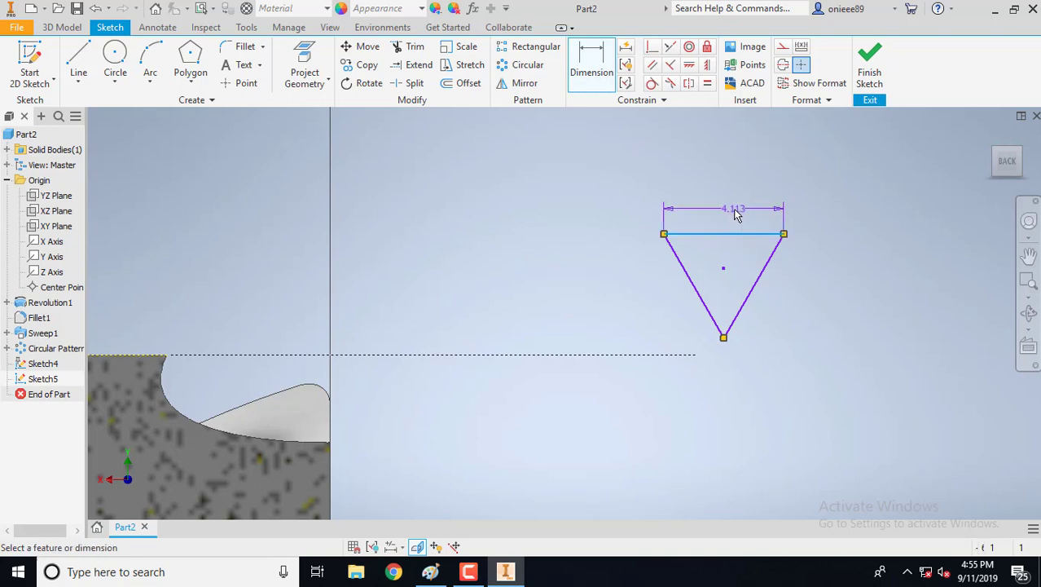
pyautogui.click(735, 211)
pyautogui.write('1.490')
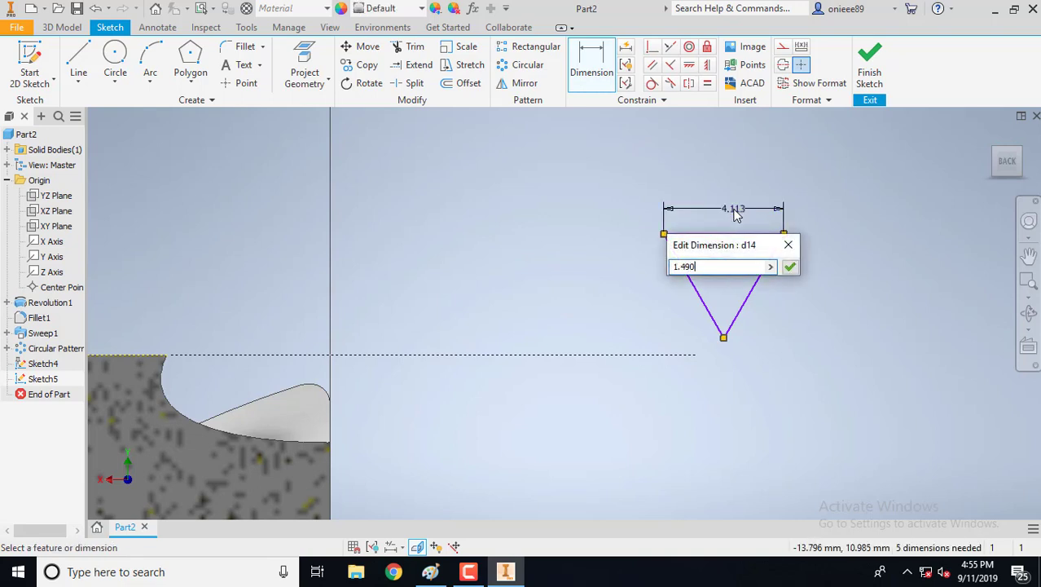
pyautogui.press('Return')
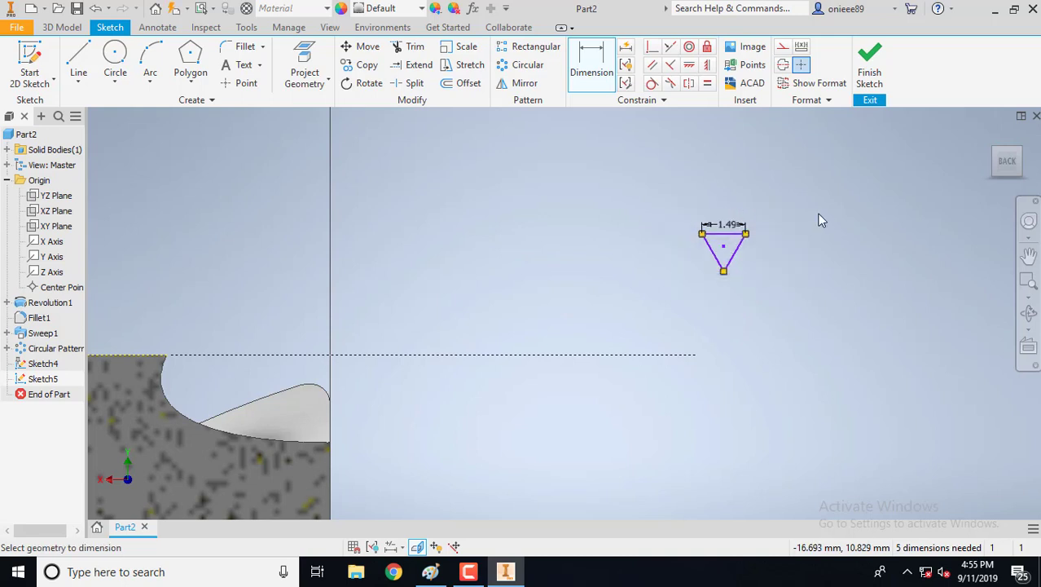
pyautogui.scroll(-2, 762, 262)
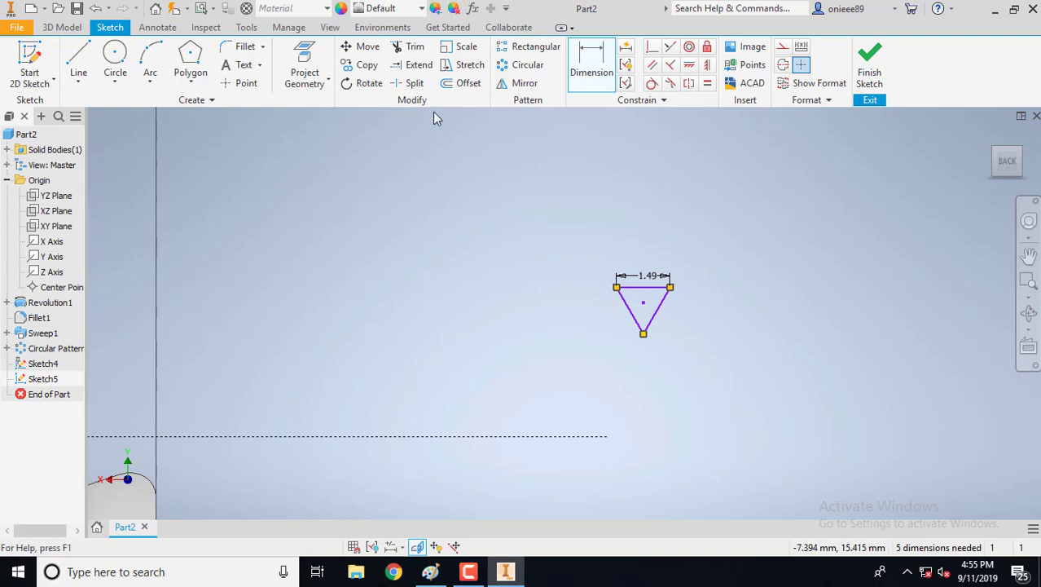
# - Round the triangle's lower corner with a 0.250 mm 2D fillet between its two slanted sides
pyautogui.scroll(-5, 732, 256)
pyautogui.scroll(2, 701, 273)
pyautogui.moveTo(681, 286); pyautogui.dragTo(682, 209, button='middle')
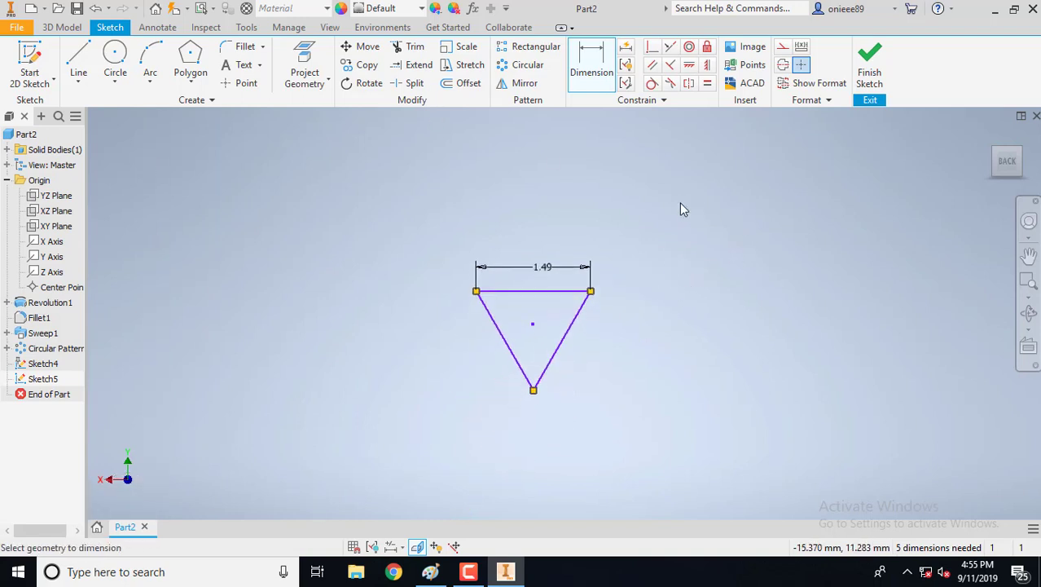
pyautogui.click(239, 50)
pyautogui.moveTo(131, 151); pyautogui.dragTo(92, 150)
pyautogui.write('0')
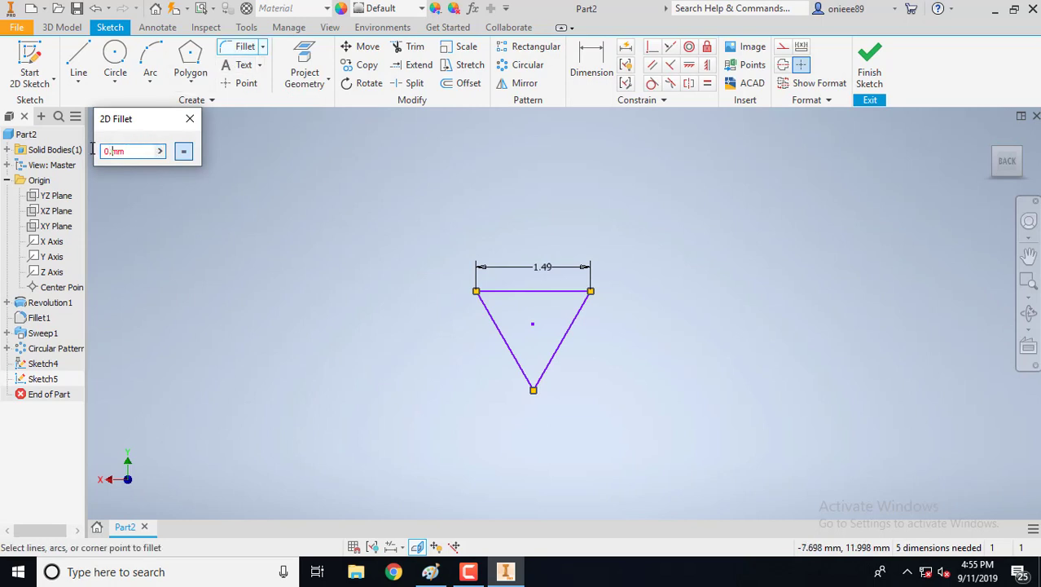
pyautogui.write('.250')
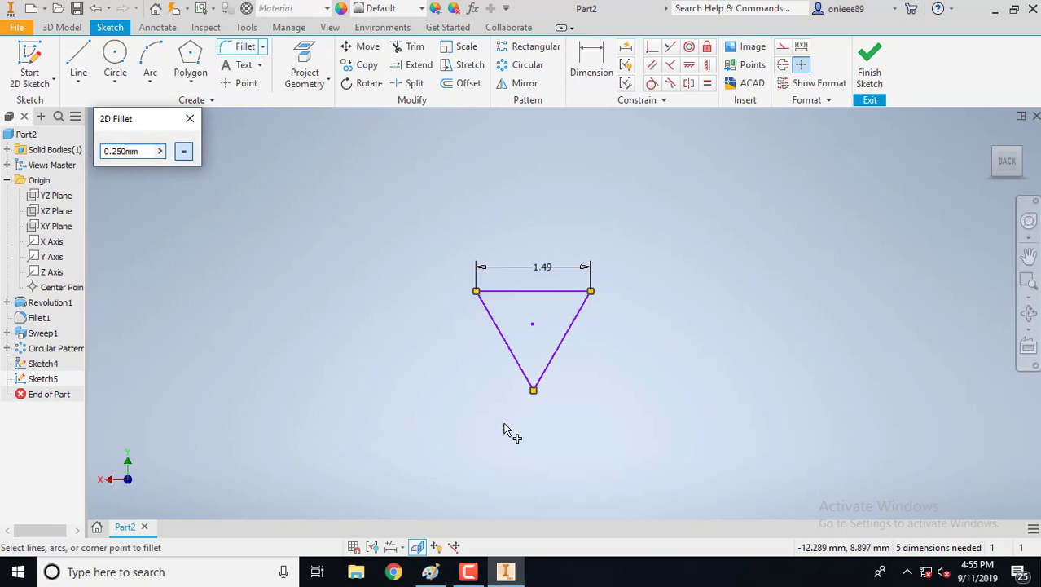
pyautogui.click(528, 373)
pyautogui.click(544, 370)
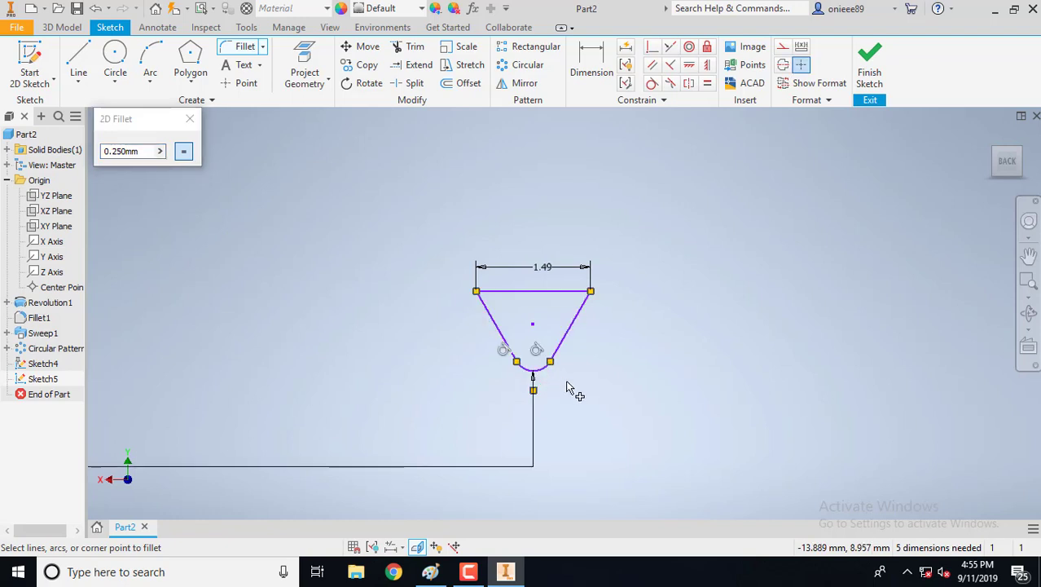
pyautogui.scroll(-5, 568, 388)
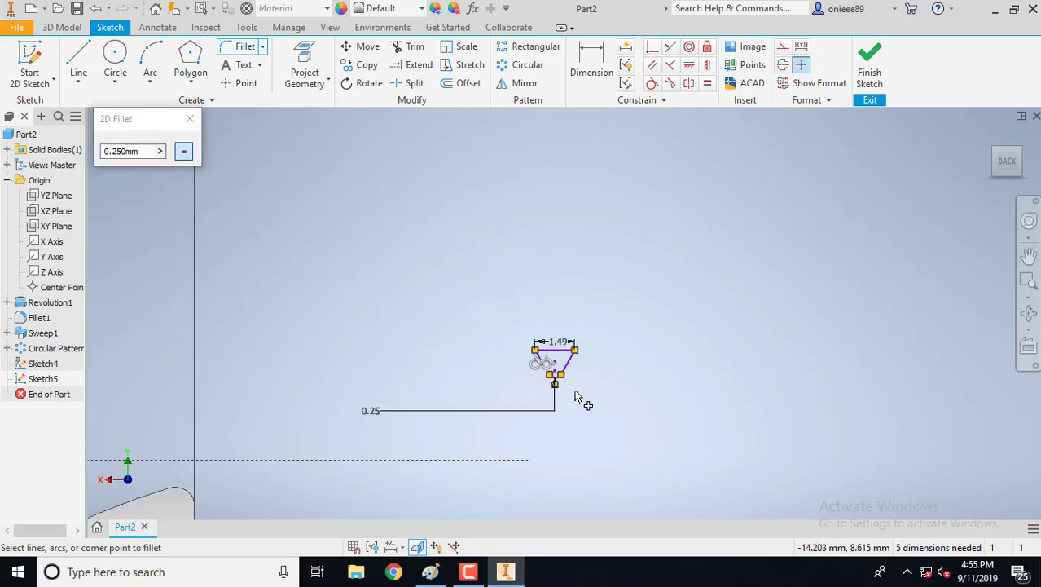
pyautogui.click(190, 119)
# - Move the rounded triangle by its upper corner nearest the part onto the free end of the construction line
pyautogui.scroll(-3, 339, 246)
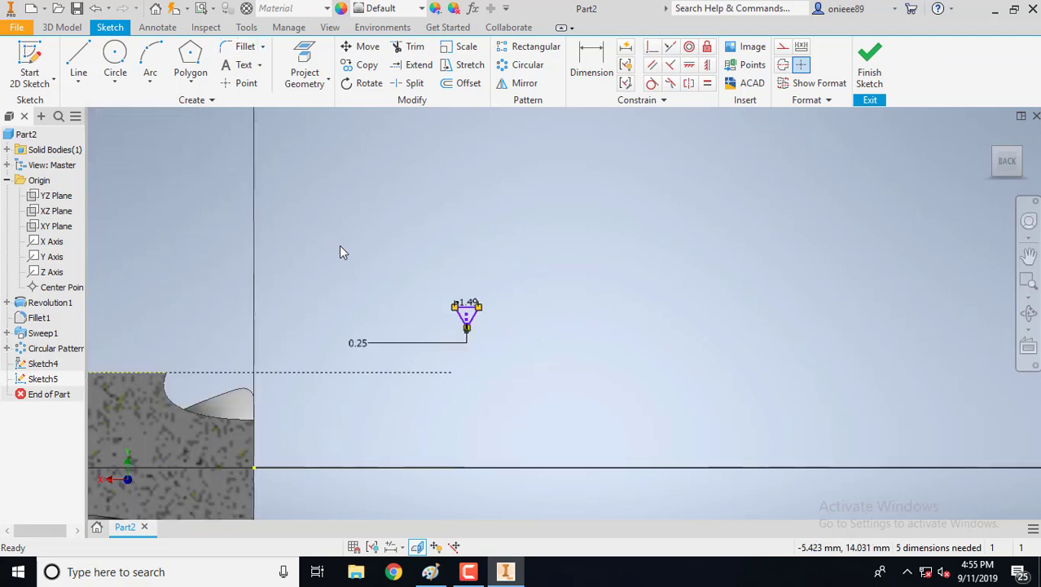
pyautogui.moveTo(339, 245)
pyautogui.mouseDown(button='middle')
pyautogui.moveTo(439, 251)
pyautogui.moveTo(460, 274)
pyautogui.mouseUp(button='middle')
pyautogui.rightClick(461, 274)
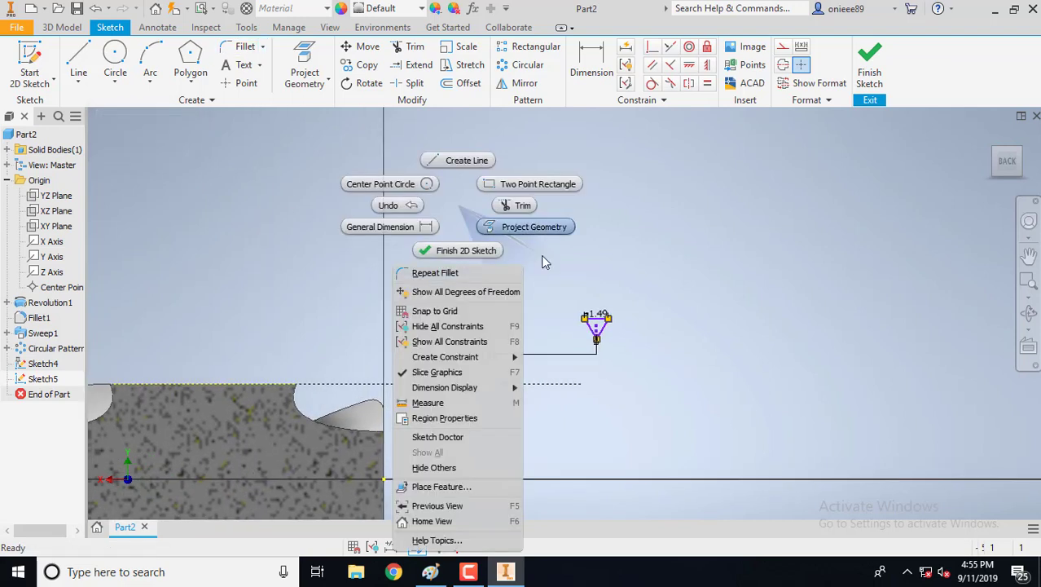
pyautogui.click(542, 227)
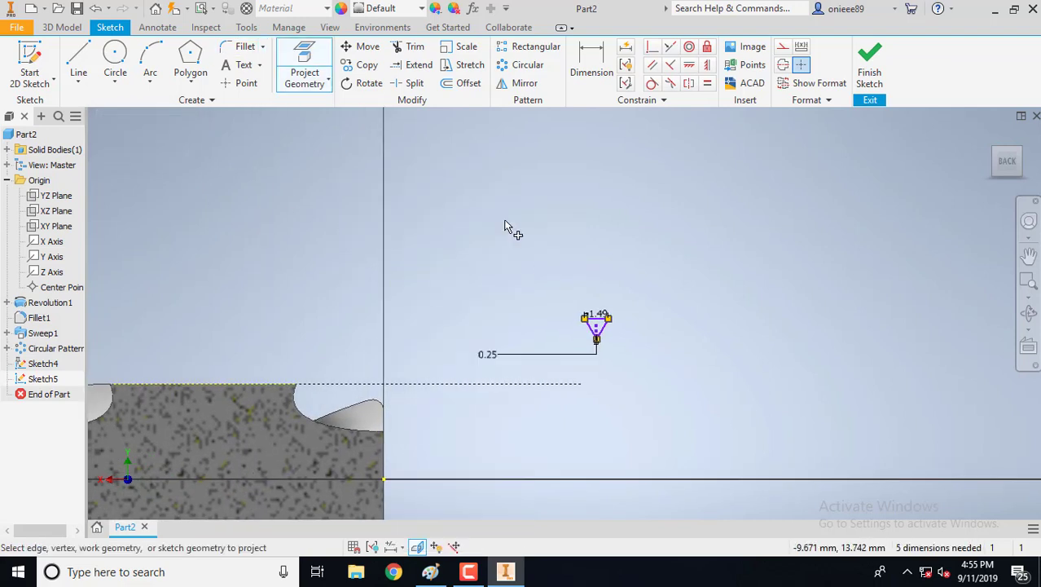
pyautogui.click(370, 52)
pyautogui.moveTo(559, 291); pyautogui.dragTo(628, 364)
pyautogui.click(192, 149)
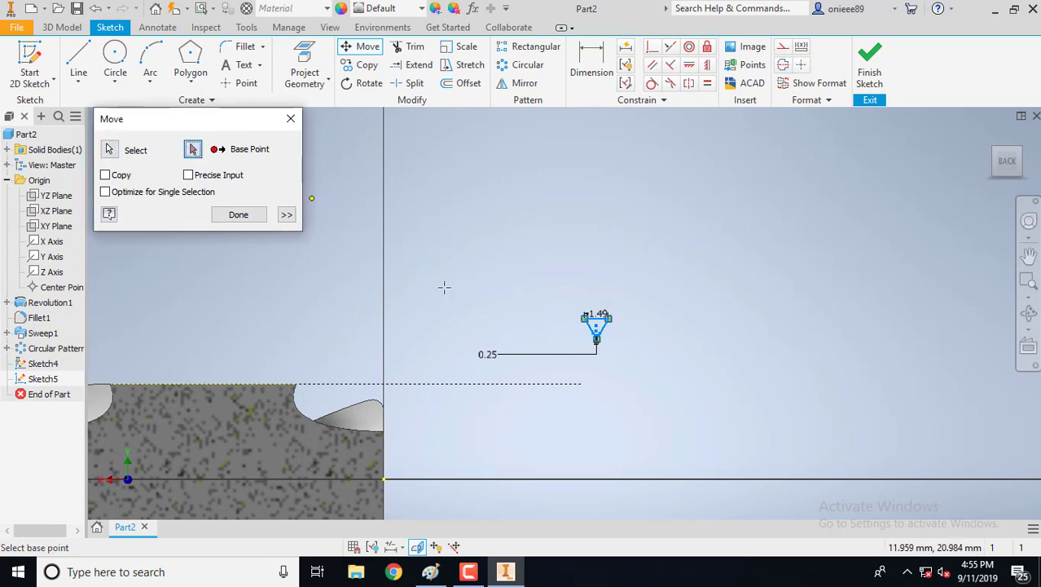
pyautogui.scroll(4, 578, 326)
pyautogui.scroll(3, 612, 307)
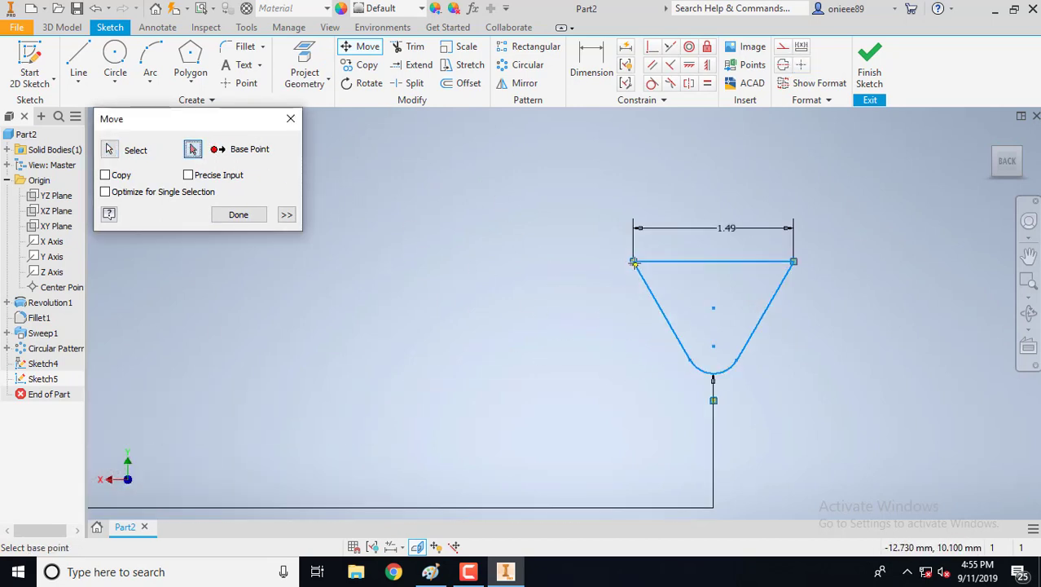
pyautogui.click(633, 261)
pyautogui.scroll(-3, 562, 342)
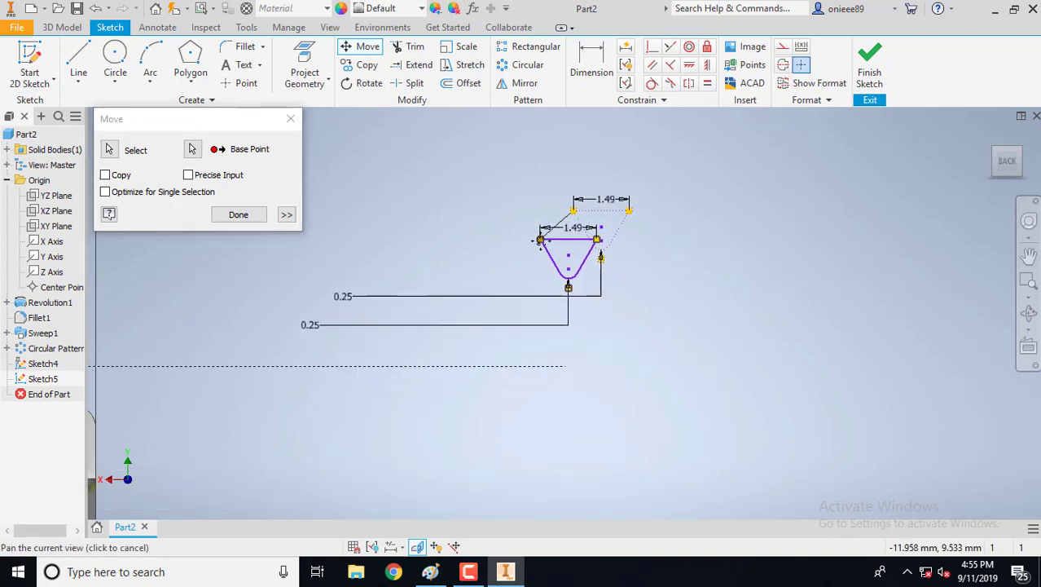
pyautogui.click(566, 368)
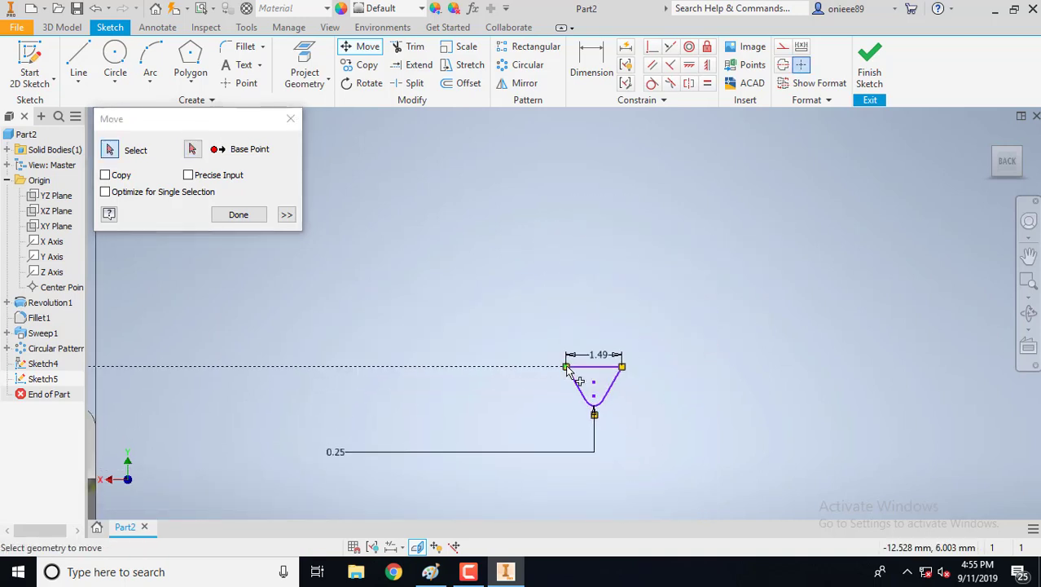
pyautogui.click(239, 214)
# - Start a Coil from the rounded triangle profile using the Pitch and Revolution type, with a pitch of 1.5 mm
pyautogui.scroll(-3, 413, 253)
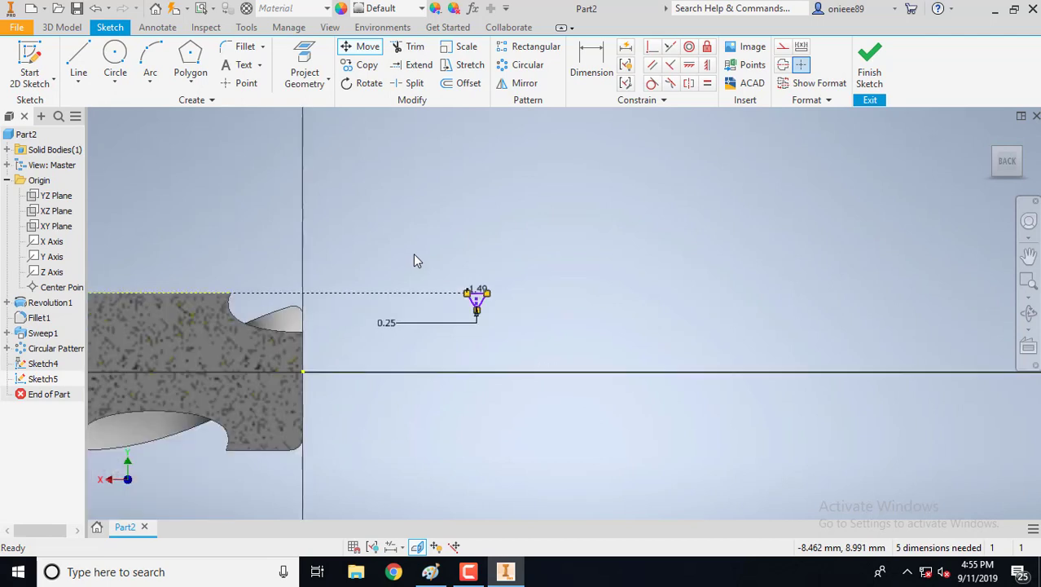
pyautogui.moveTo(413, 253); pyautogui.dragTo(585, 263, button='middle')
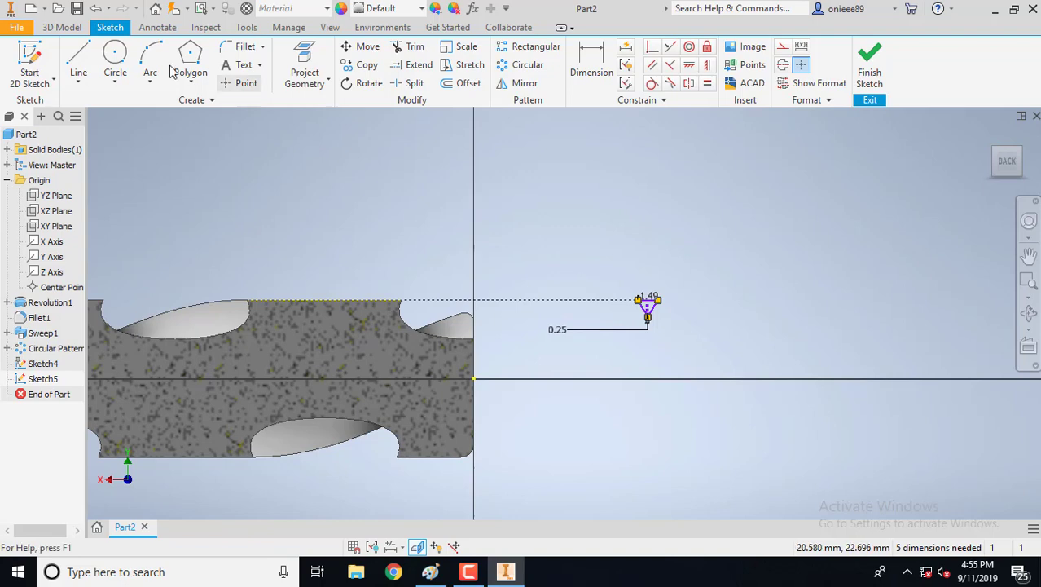
pyautogui.click(73, 30)
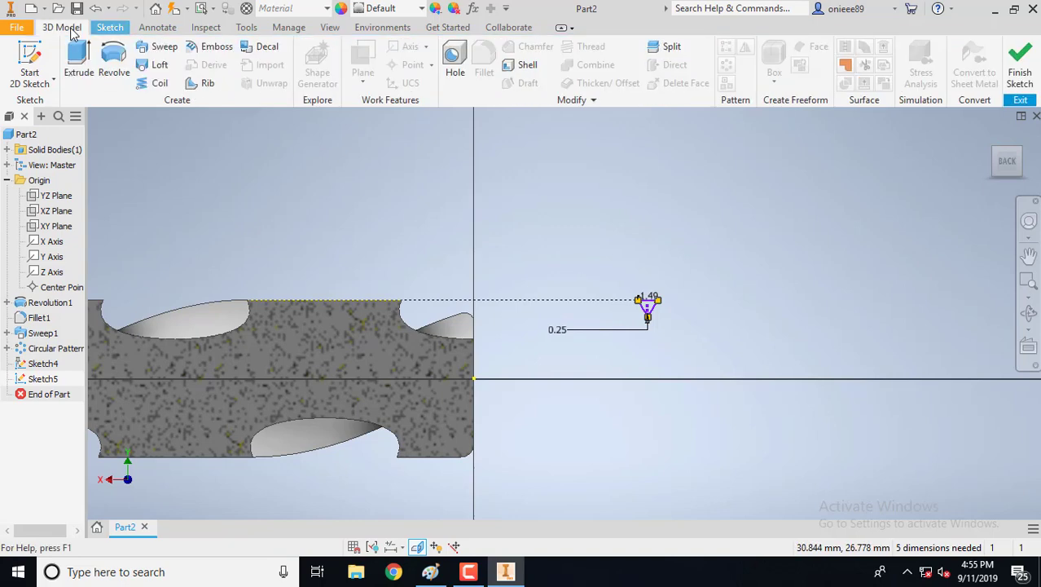
pyautogui.click(154, 84)
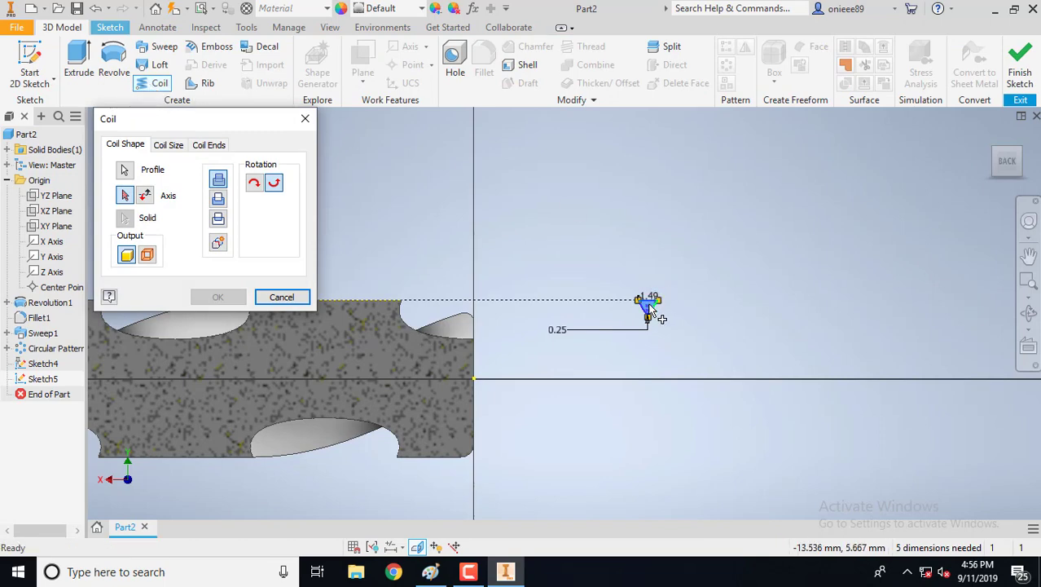
pyautogui.click(169, 145)
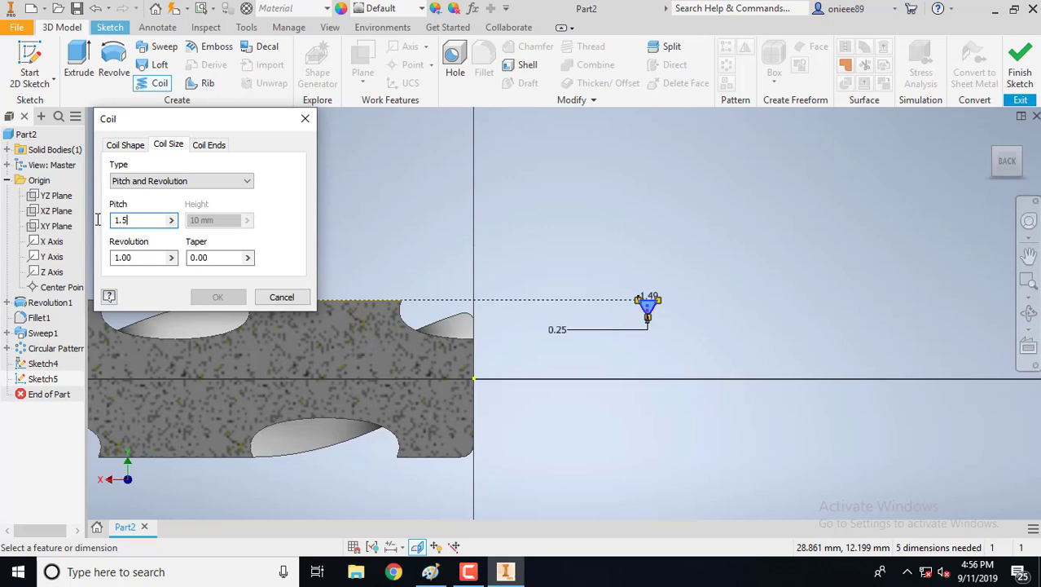
pyautogui.scroll(-2, 386, 248)
pyautogui.moveTo(386, 249); pyautogui.dragTo(656, 313, button='middle')
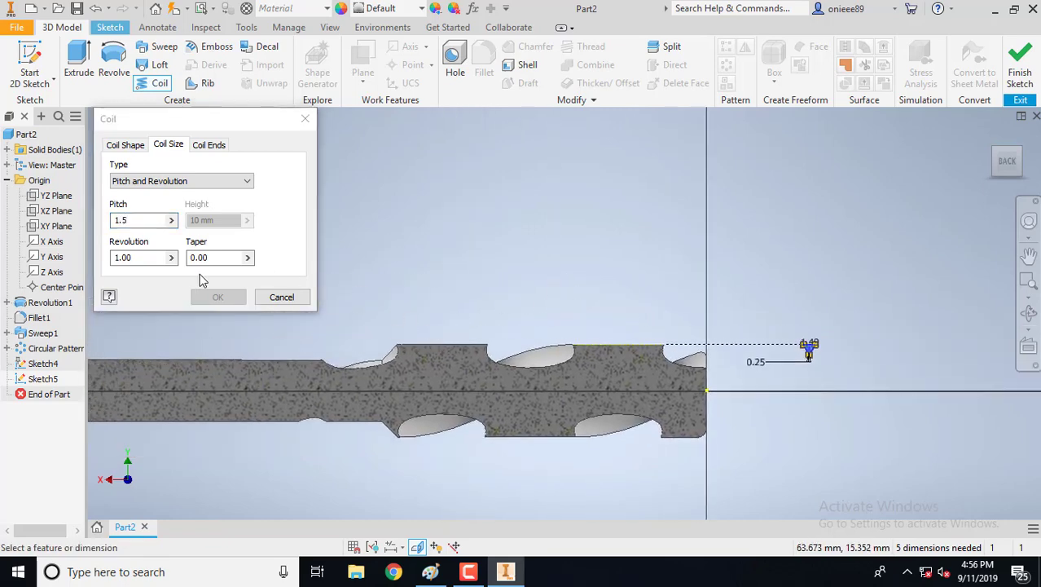
# - Set the coil to 50 revolutions and use the X axis as its axis
pyautogui.click(141, 257)
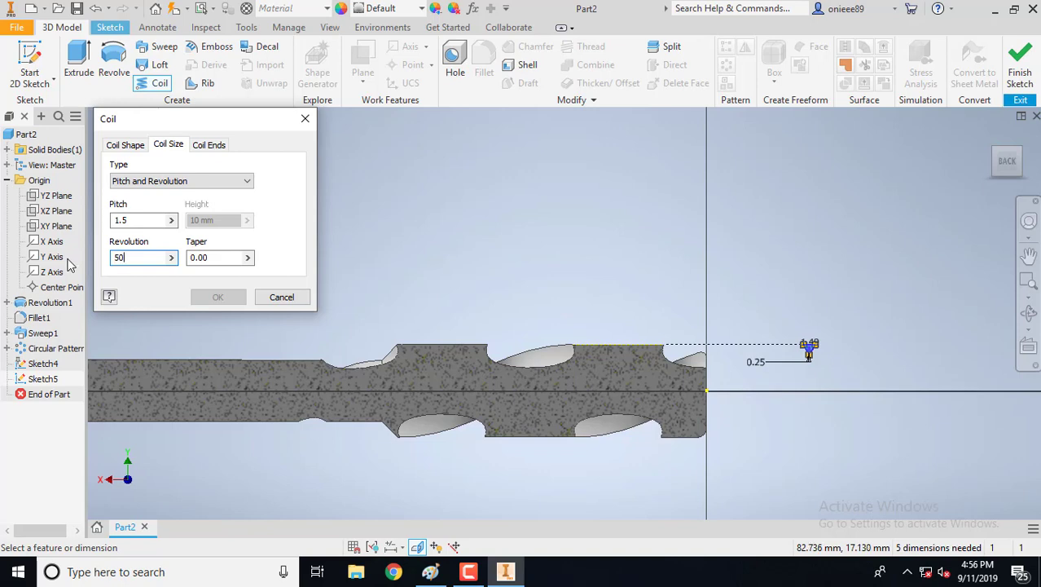
pyautogui.click(127, 145)
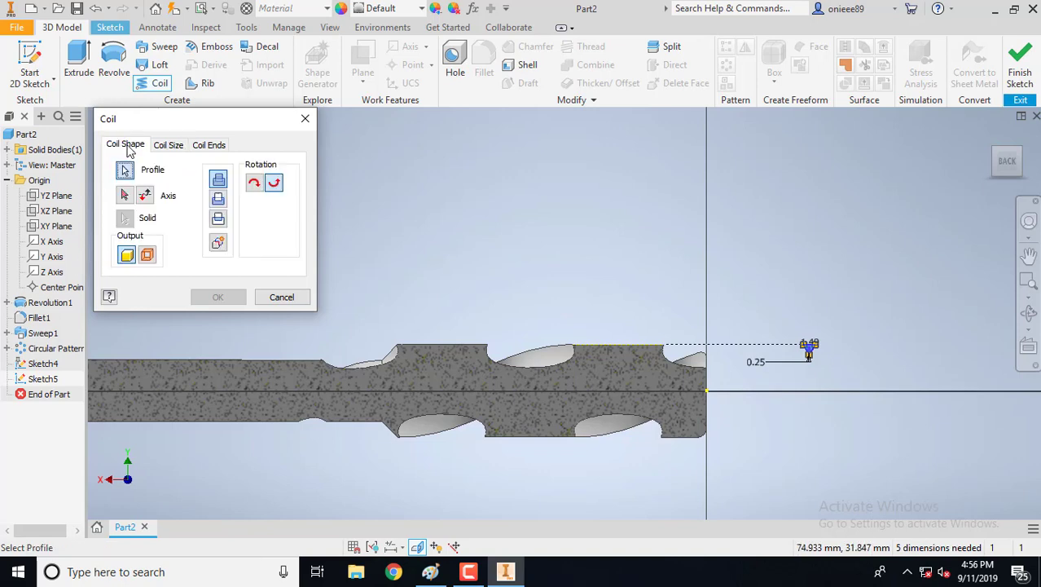
pyautogui.click(123, 195)
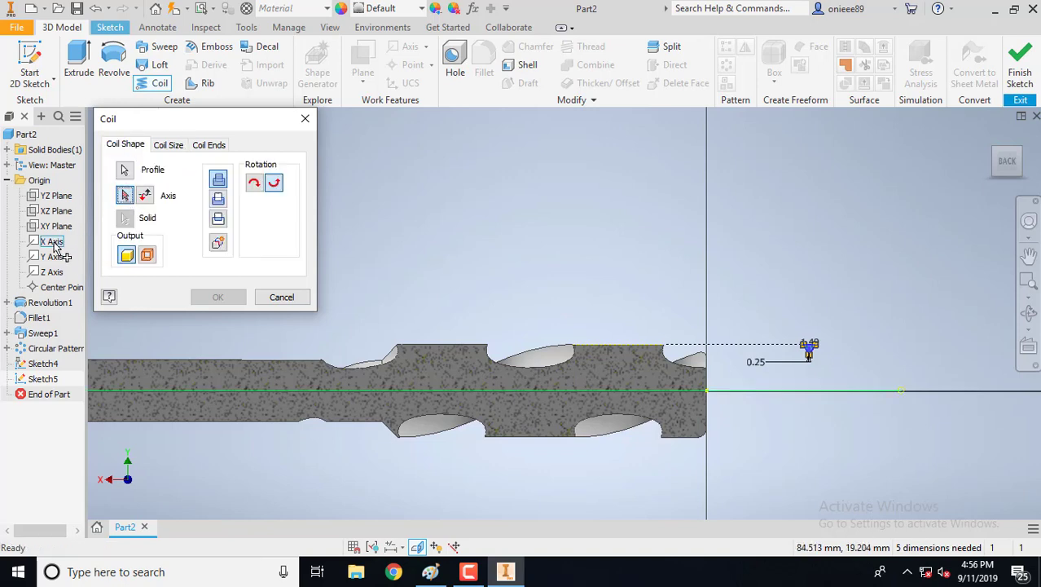
pyautogui.click(54, 242)
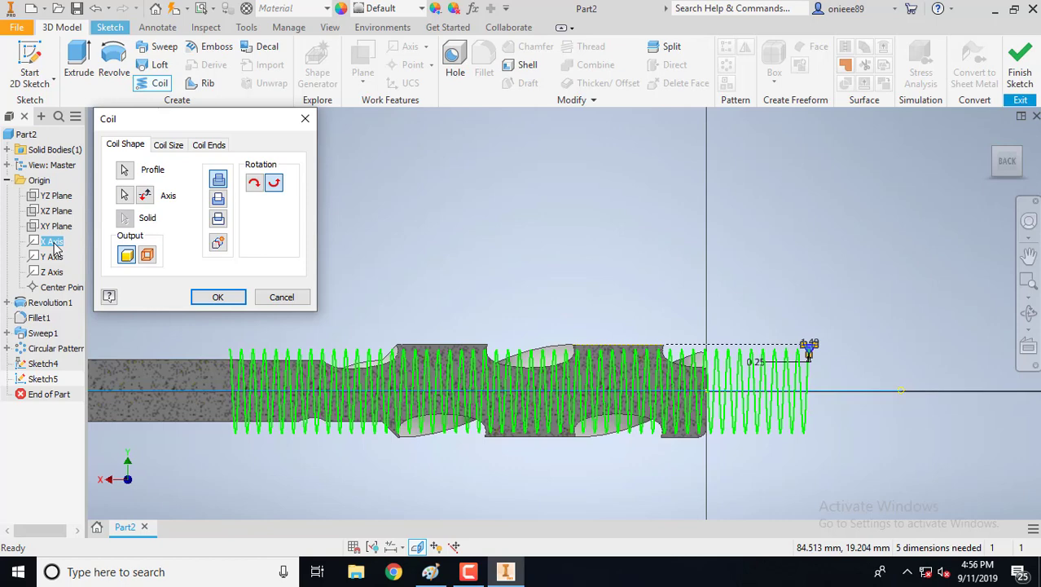
# - Reduce the coil to 40 revolutions and create it
pyautogui.click(168, 144)
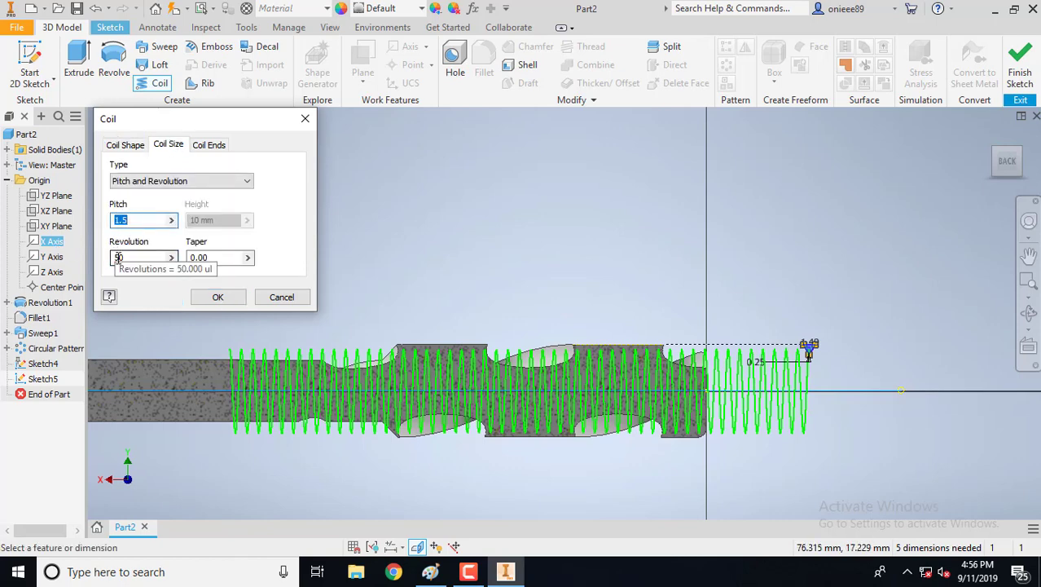
pyautogui.doubleClick(119, 257)
pyautogui.write('40')
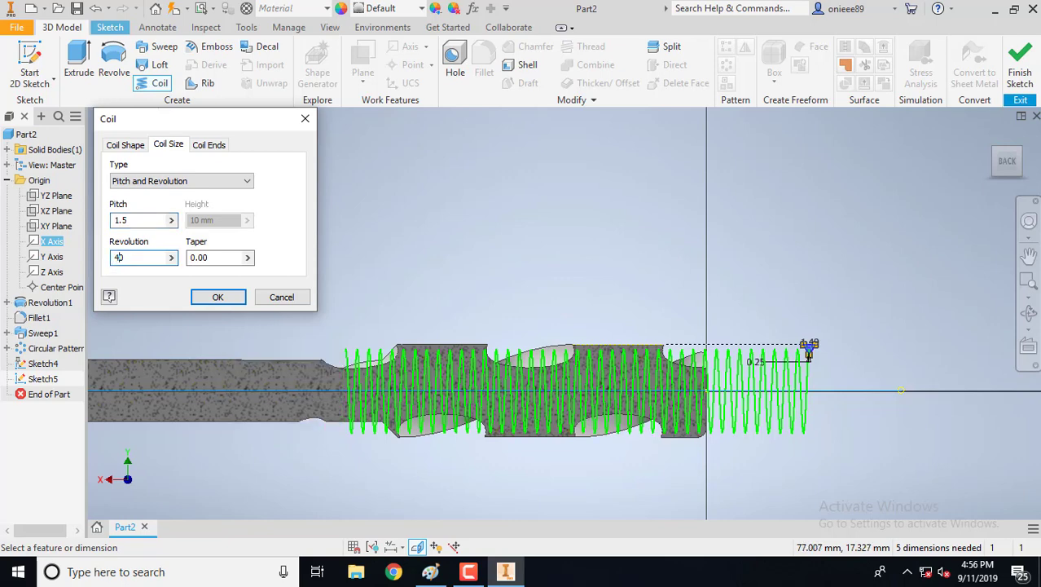
pyautogui.click(222, 297)
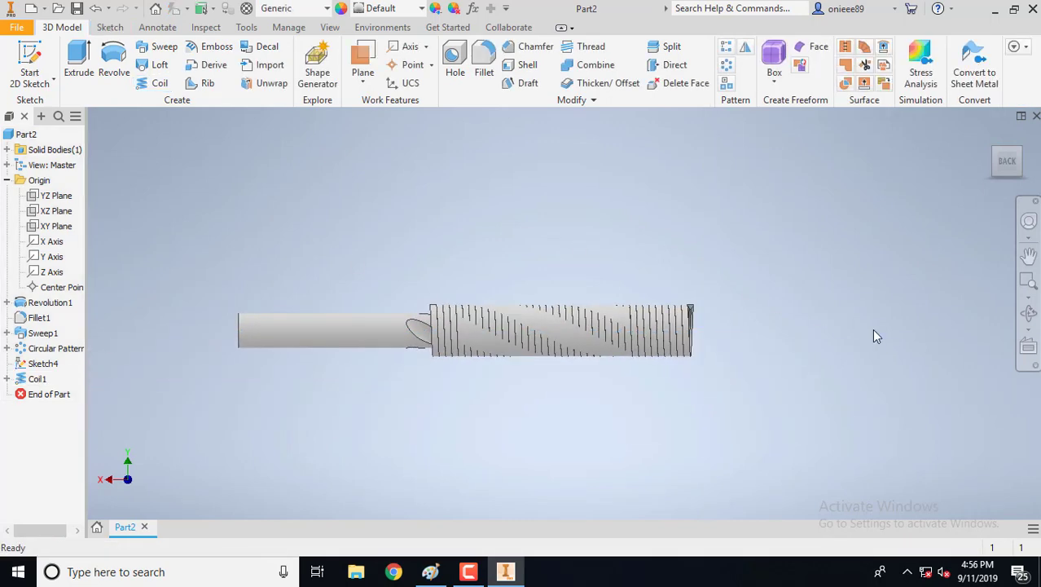
# - Edit the coil feature and change its operation to Cut so it carves threads into the fluted section
pyautogui.click(1030, 313)
pyautogui.moveTo(668, 333); pyautogui.dragTo(601, 363)
pyautogui.rightClick(385, 387)
pyautogui.click(437, 387)
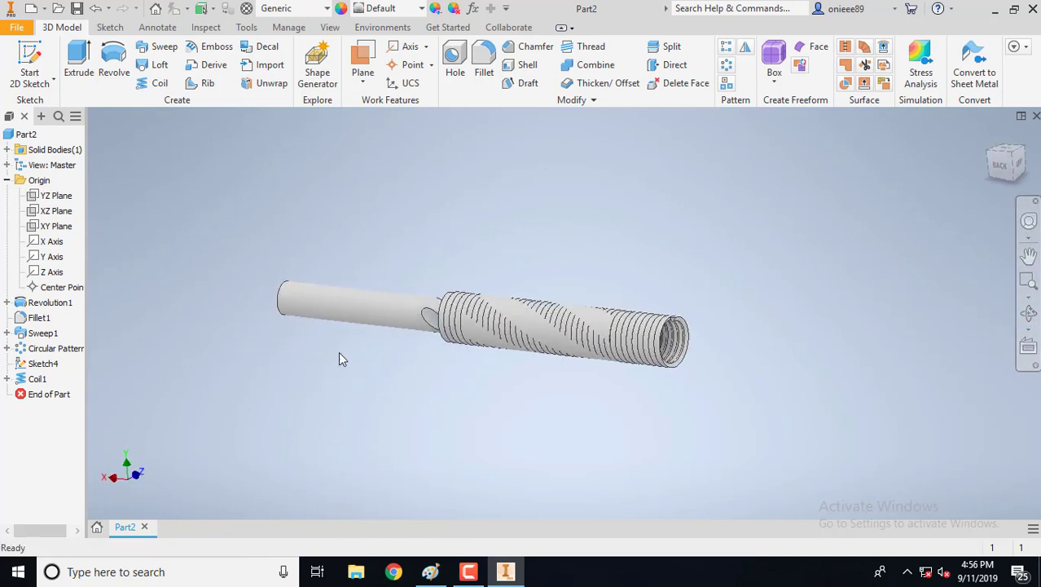
pyautogui.rightClick(41, 383)
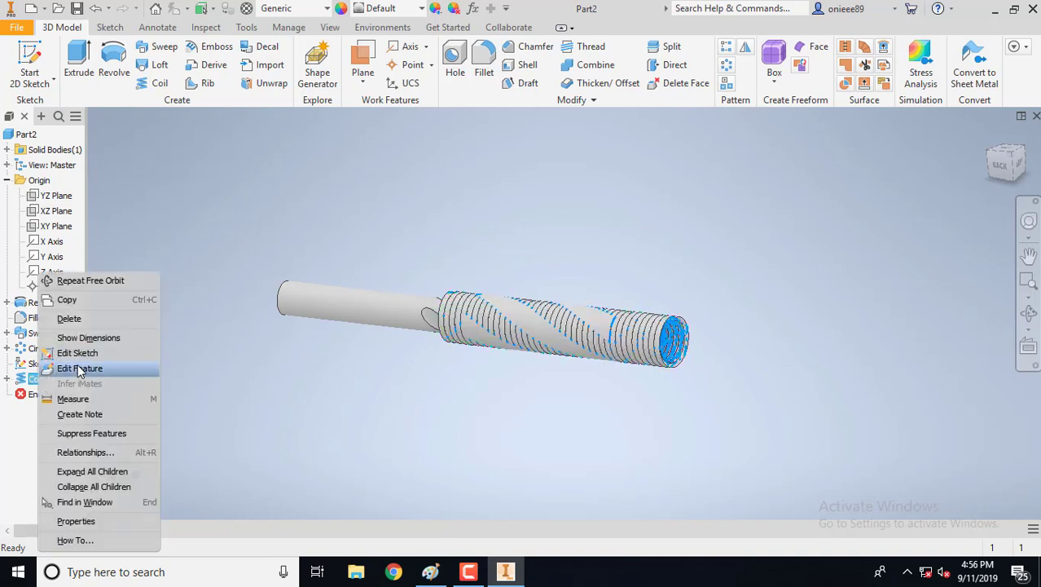
pyautogui.click(80, 369)
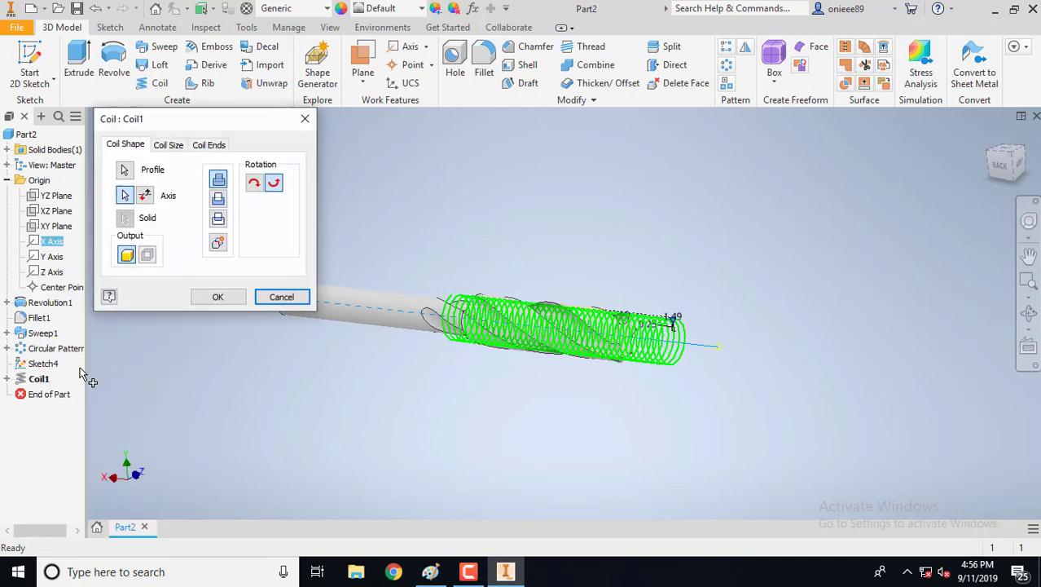
pyautogui.click(217, 198)
pyautogui.click(225, 298)
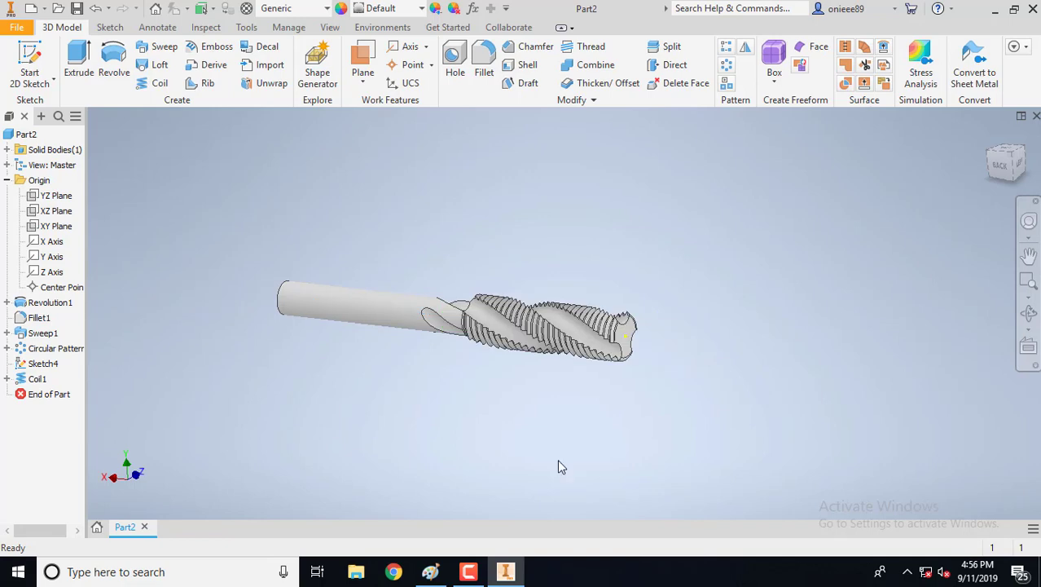
# - Examine the threaded flutes and the end face from several angles, including the straight back view
pyautogui.click(1028, 313)
pyautogui.scroll(3, 630, 337)
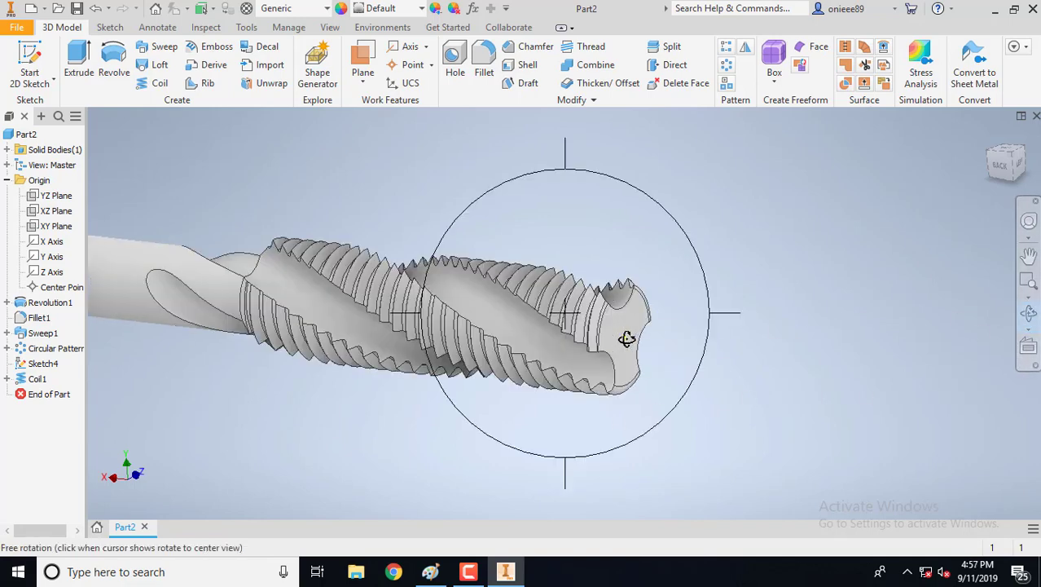
pyautogui.moveTo(616, 342); pyautogui.dragTo(549, 351)
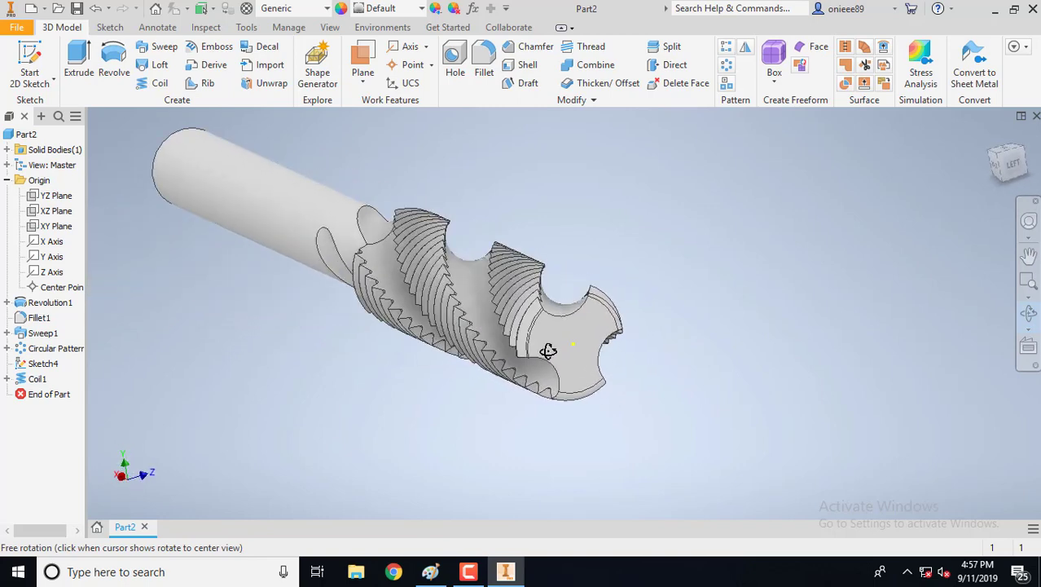
pyautogui.click(995, 167)
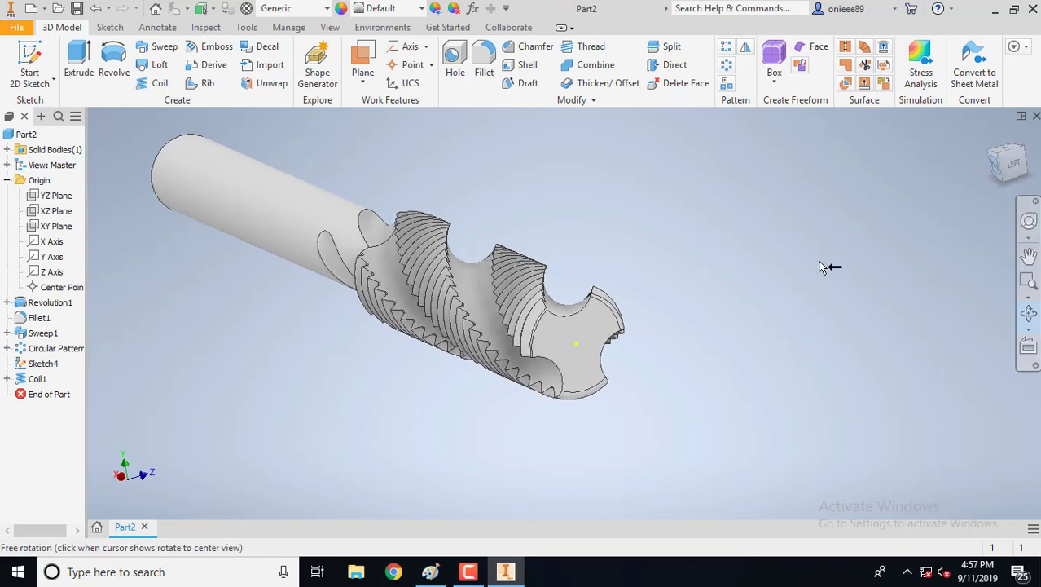
pyautogui.scroll(-1, 716, 349)
pyautogui.moveTo(715, 349); pyautogui.dragTo(630, 384, button='middle')
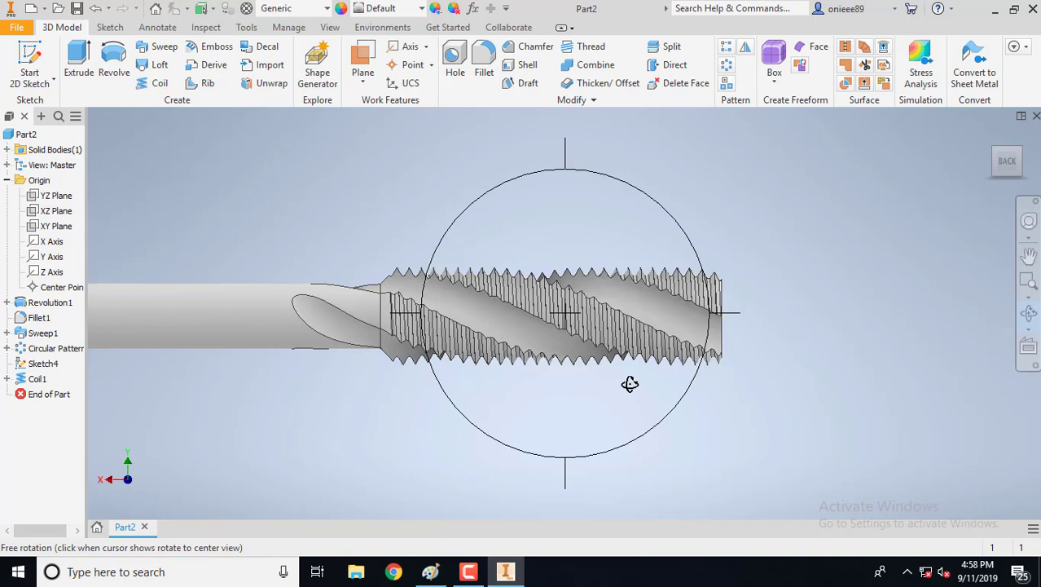
pyautogui.moveTo(612, 306); pyautogui.dragTo(499, 263)
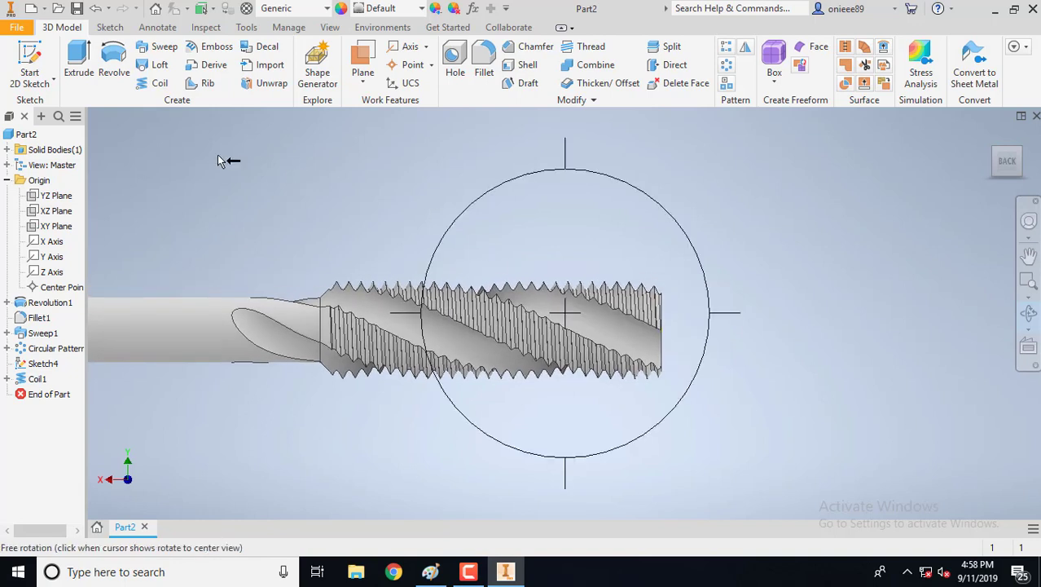
# - Start a new sketch on the XY plane and slice the model graphics at the sketch plane
pyautogui.click(30, 62)
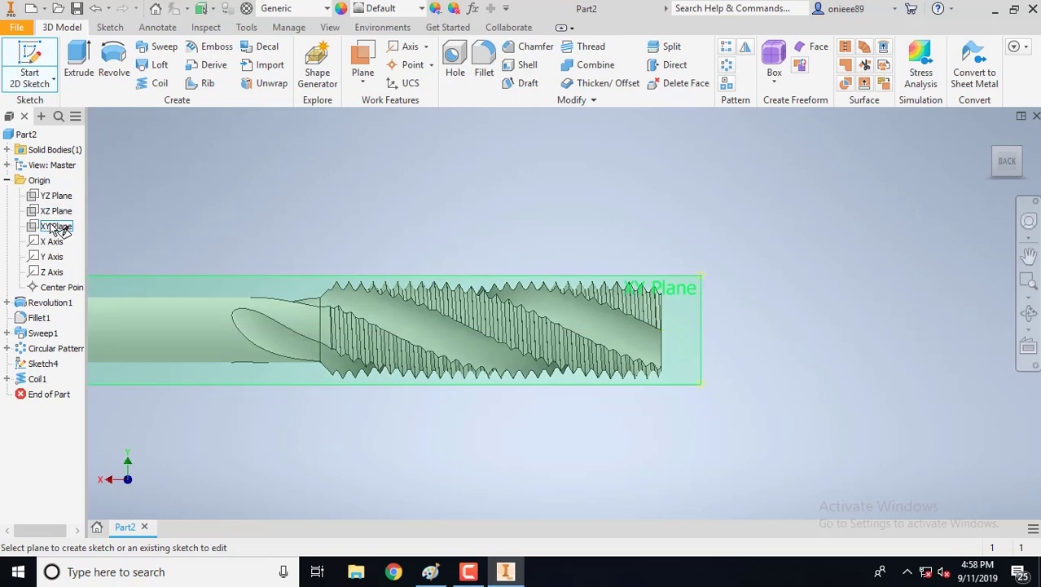
pyautogui.click(50, 227)
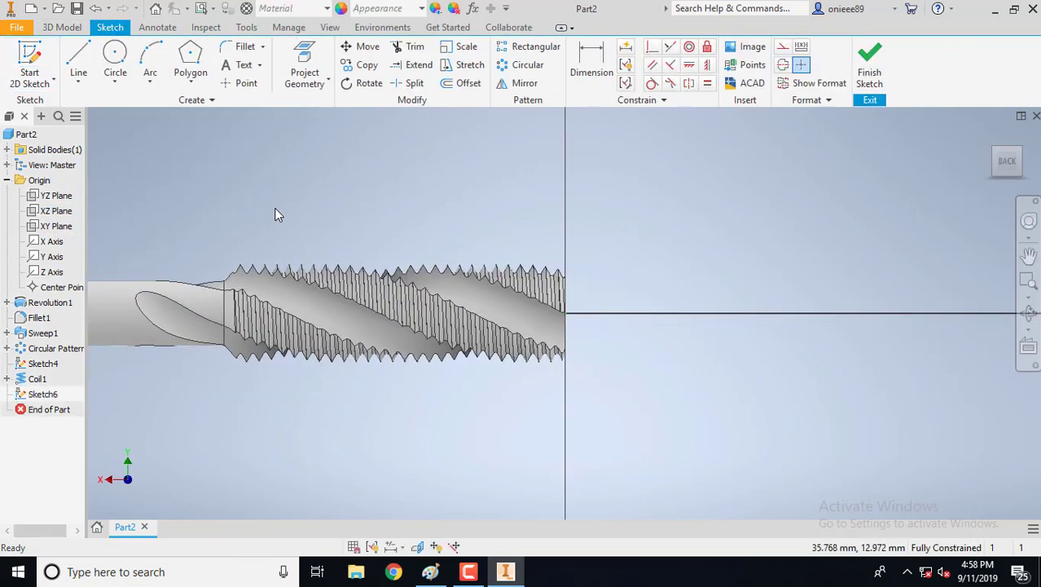
pyautogui.click(79, 58)
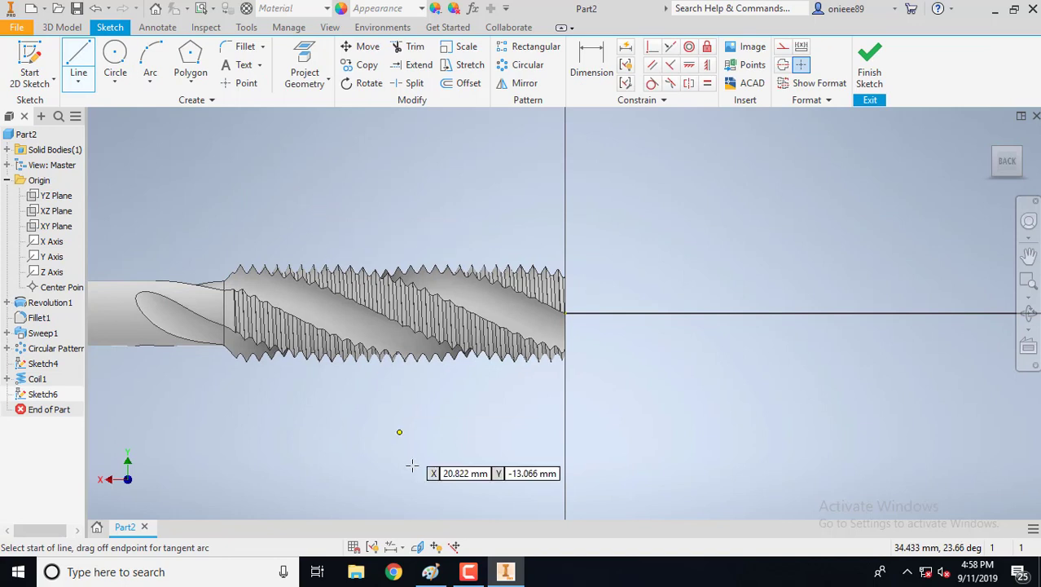
pyautogui.click(418, 547)
# - Draw a horizontal construction line about 60 mm long from the origin along the shaft's axis
pyautogui.click(81, 61)
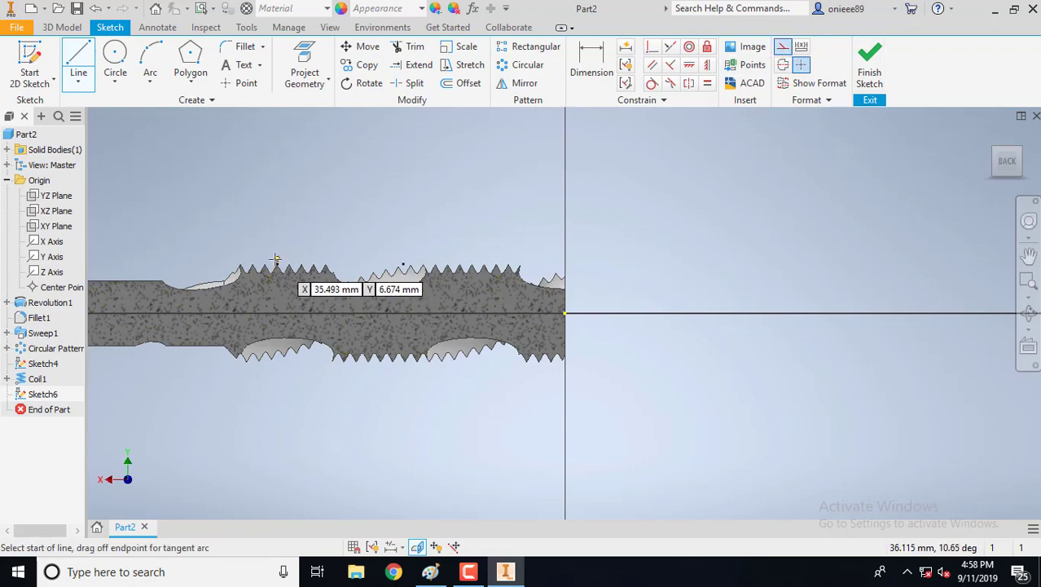
pyautogui.moveTo(275, 262); pyautogui.dragTo(353, 288, button='middle')
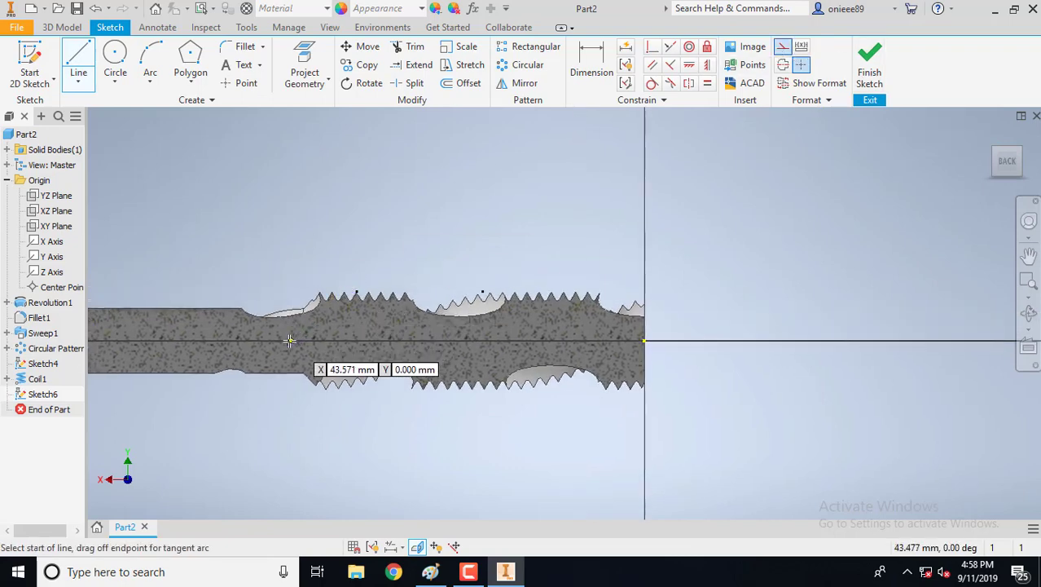
pyautogui.click(645, 340)
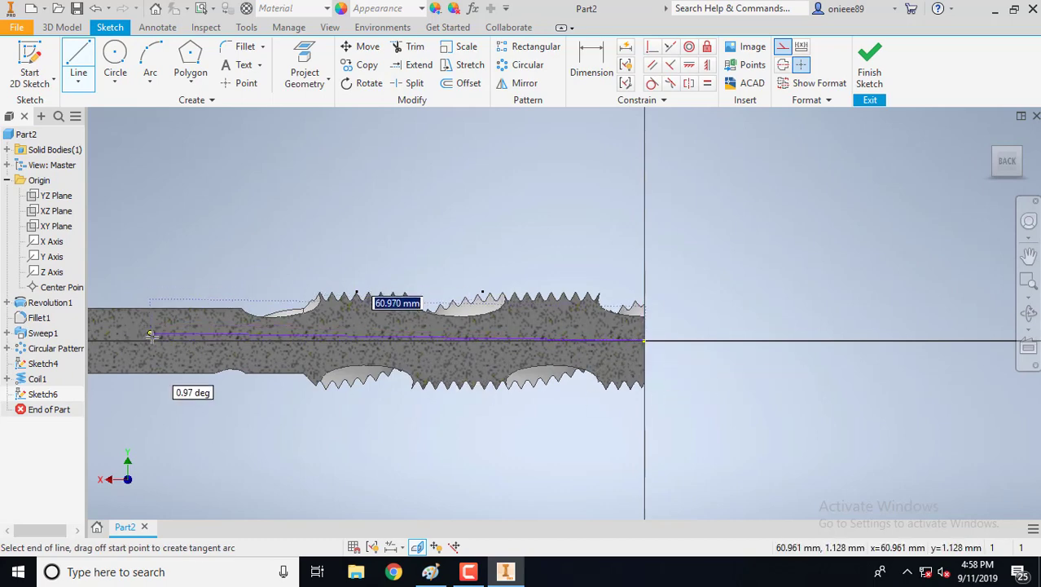
pyautogui.rightClick(178, 335)
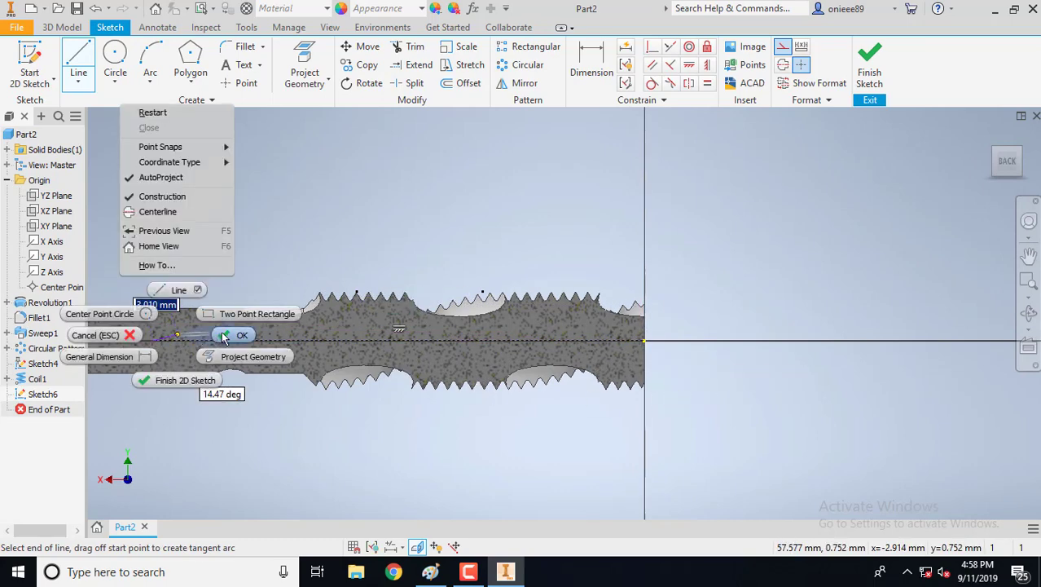
pyautogui.click(229, 335)
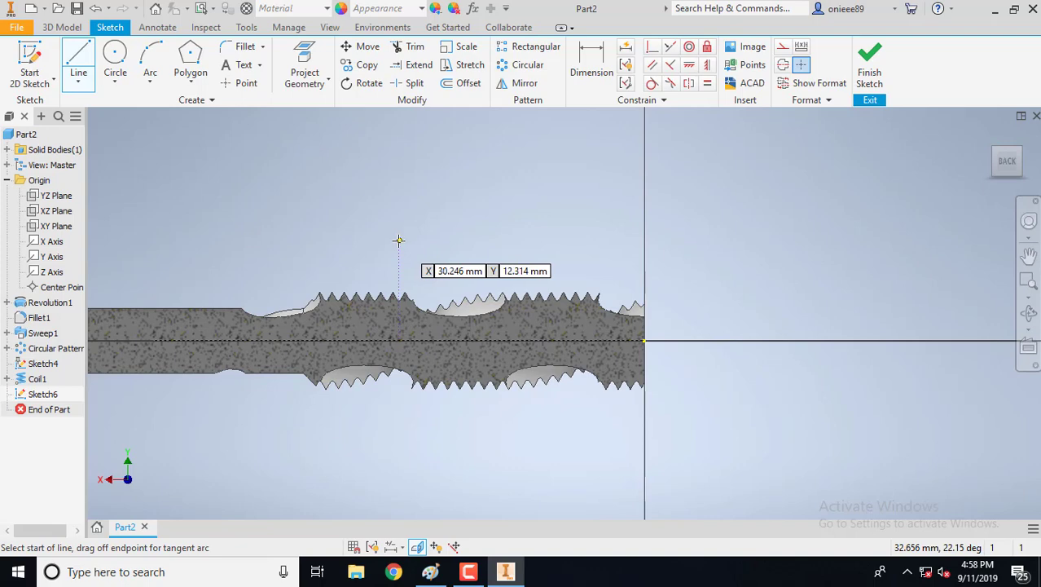
# - Draw a solid slanted line above the threads, from about 39 mm along the shaft to the vertical axis at the end face
pyautogui.click(326, 274)
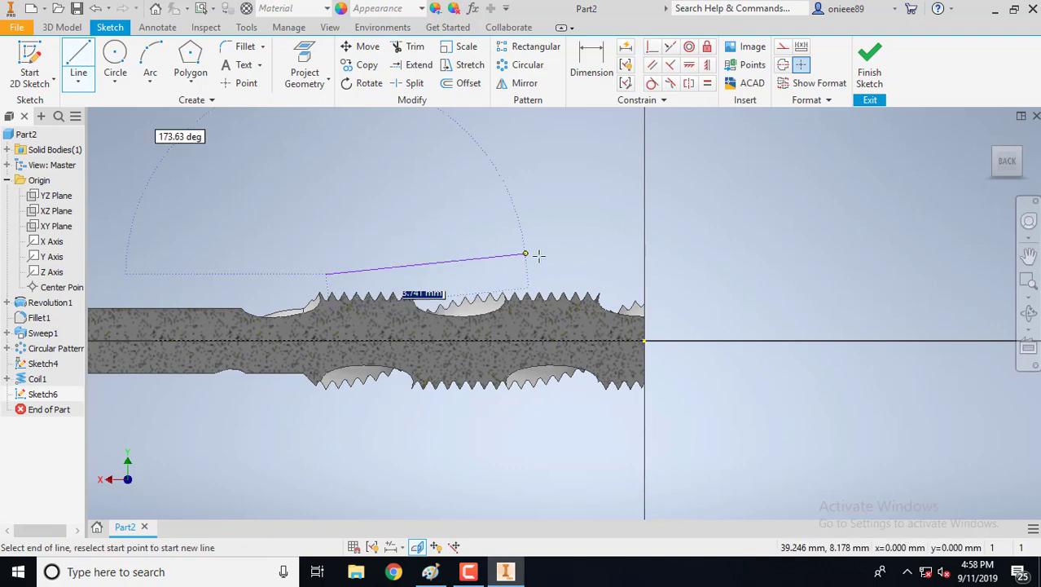
pyautogui.click(645, 292)
pyautogui.rightClick(674, 272)
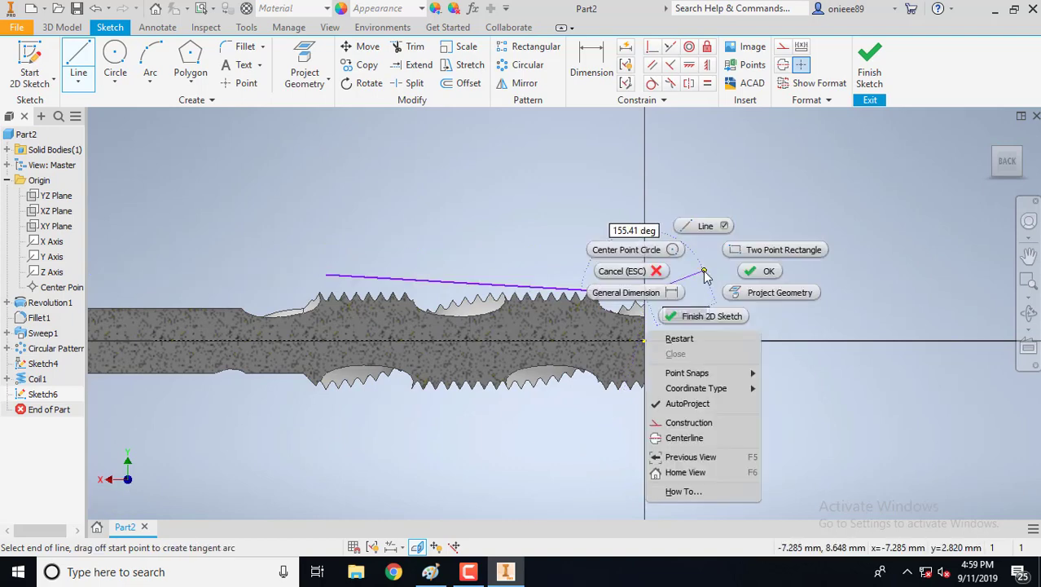
pyautogui.click(733, 272)
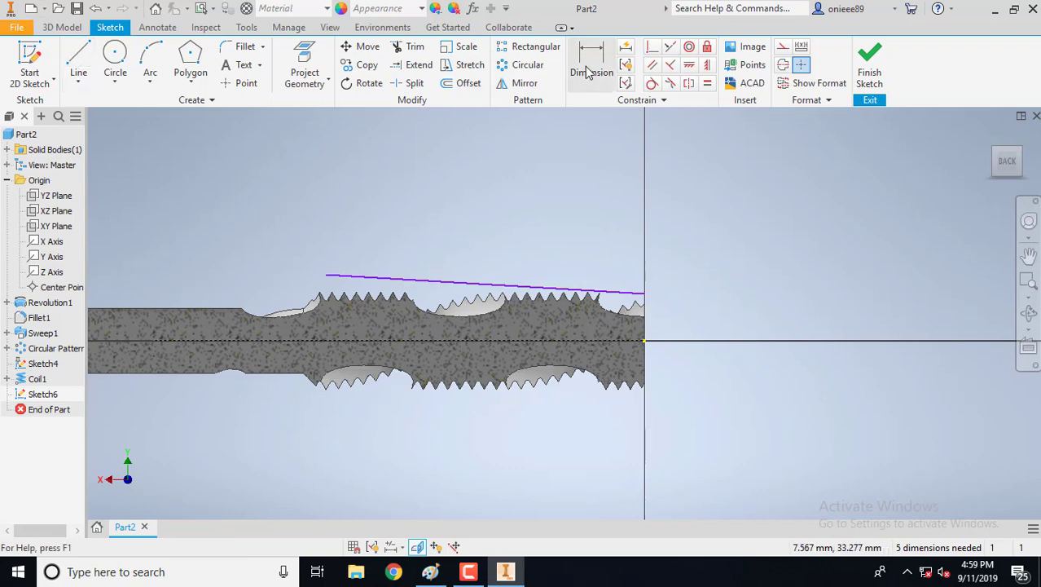
# - Dimension the height of the slanted line's endpoint above the origin at the end face as 5.25 mm
pyautogui.click(611, 61)
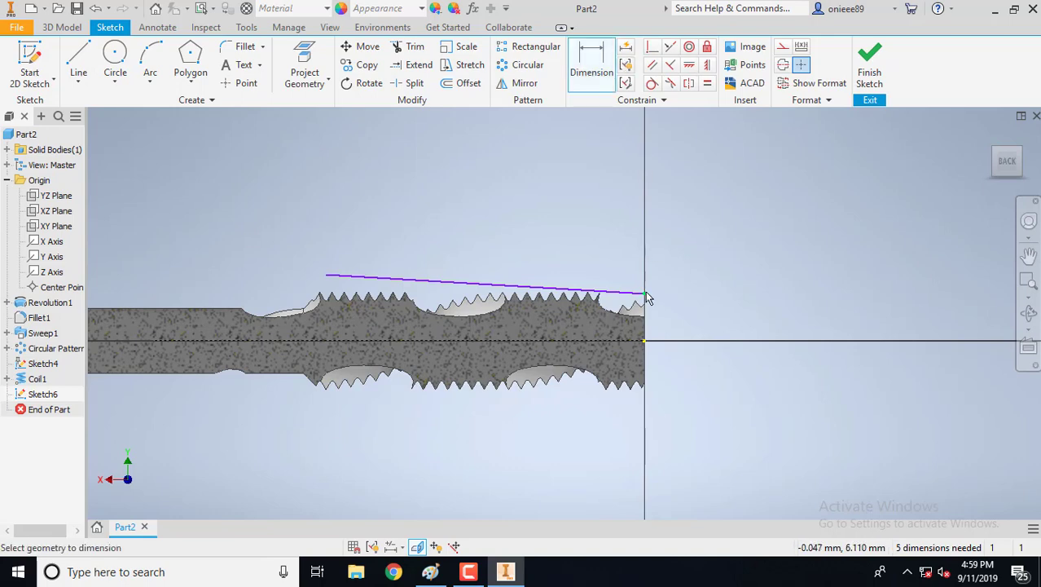
pyautogui.click(644, 340)
pyautogui.click(681, 340)
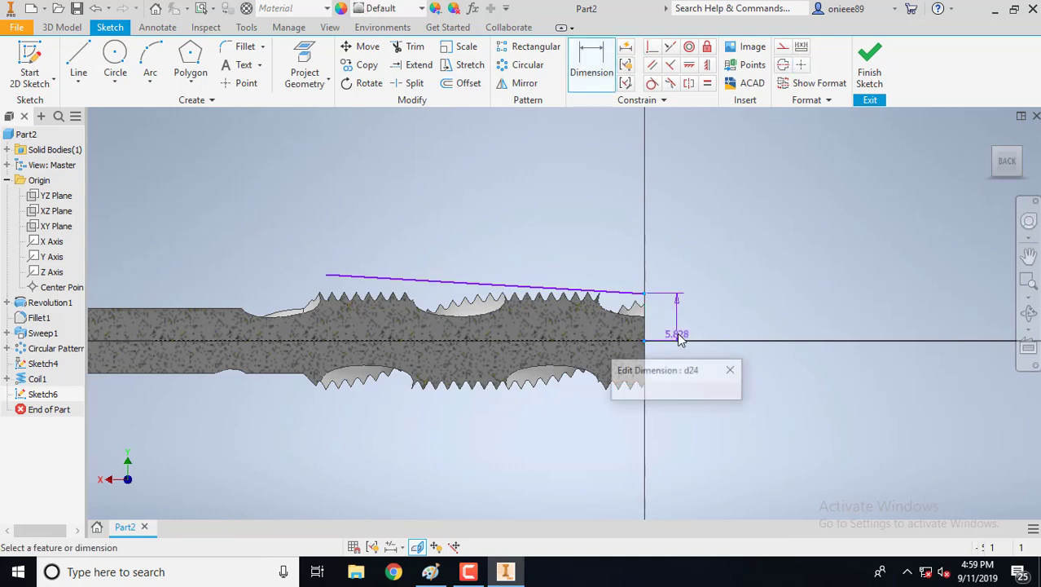
pyautogui.write('5')
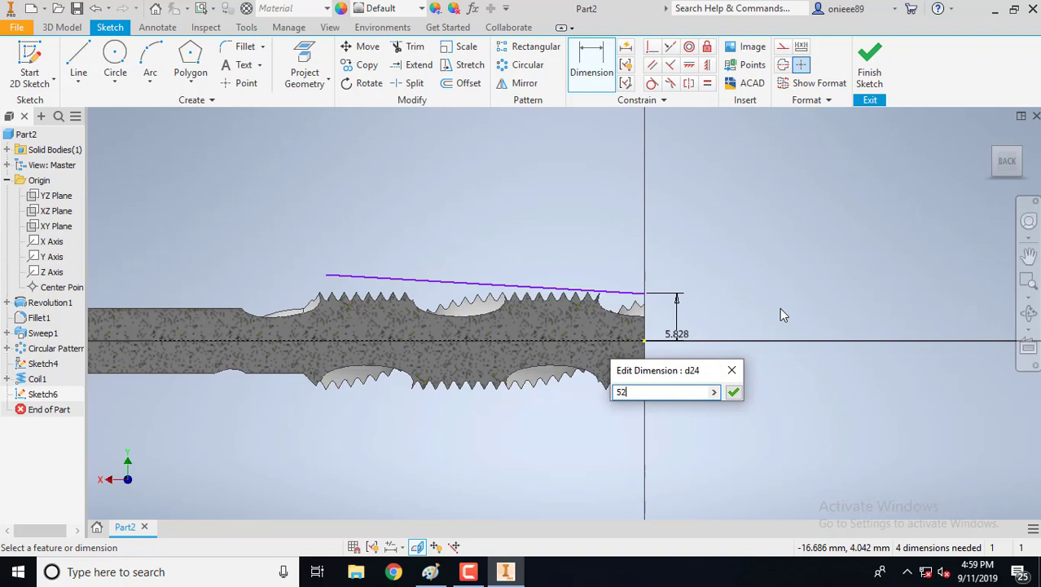
pyautogui.write('.250')
pyautogui.click(735, 391)
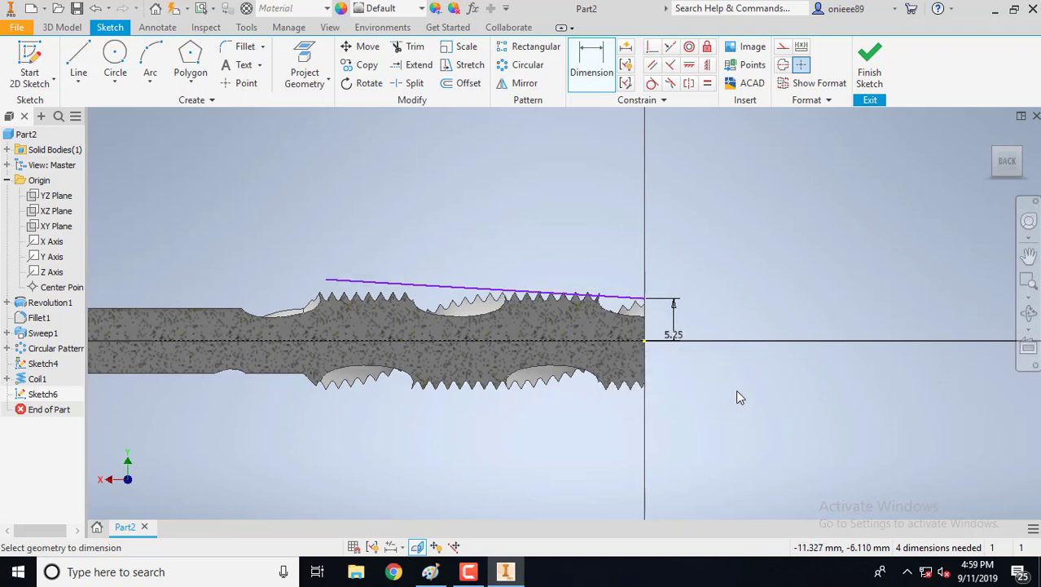
# - Set the angle between the slanted line and the construction axis line to 2.5 degrees
pyautogui.click(637, 300)
pyautogui.click(634, 339)
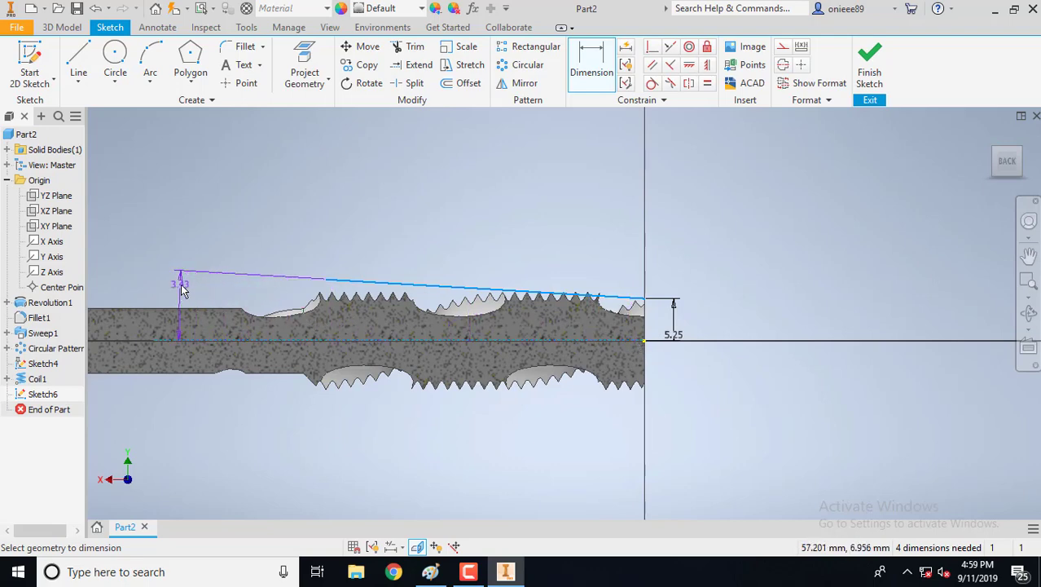
pyautogui.click(170, 290)
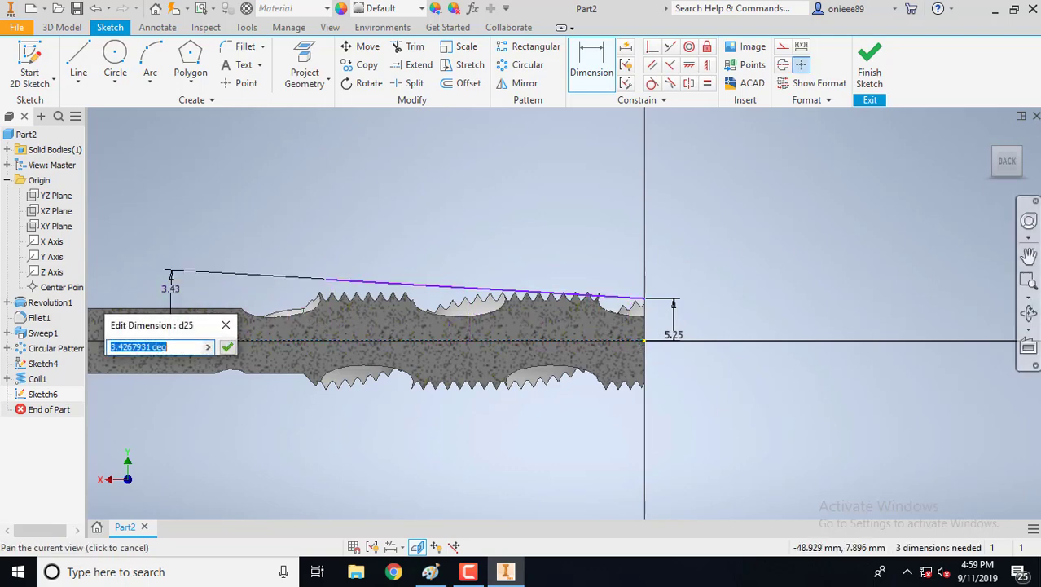
pyautogui.write('2.50')
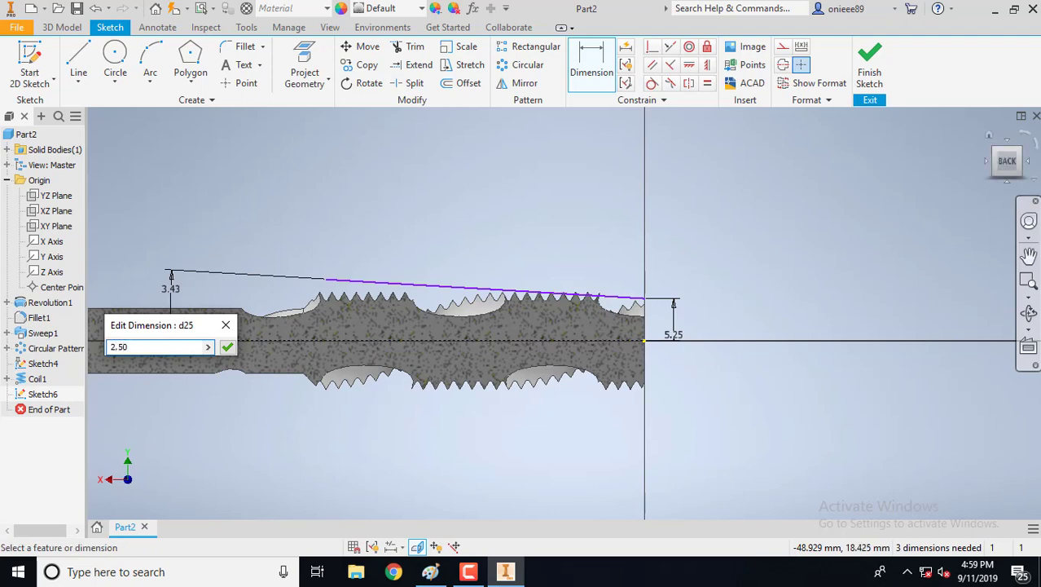
pyautogui.press('Return')
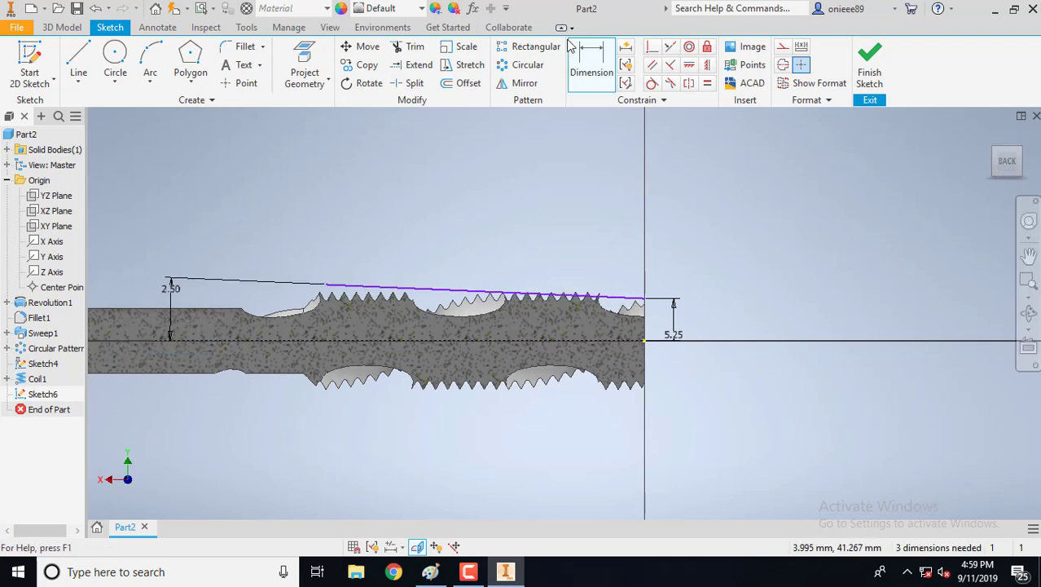
# - Close a profile above the slanted line with two vertical lines and a horizontal line, about 18 mm high at the end face
pyautogui.click(79, 57)
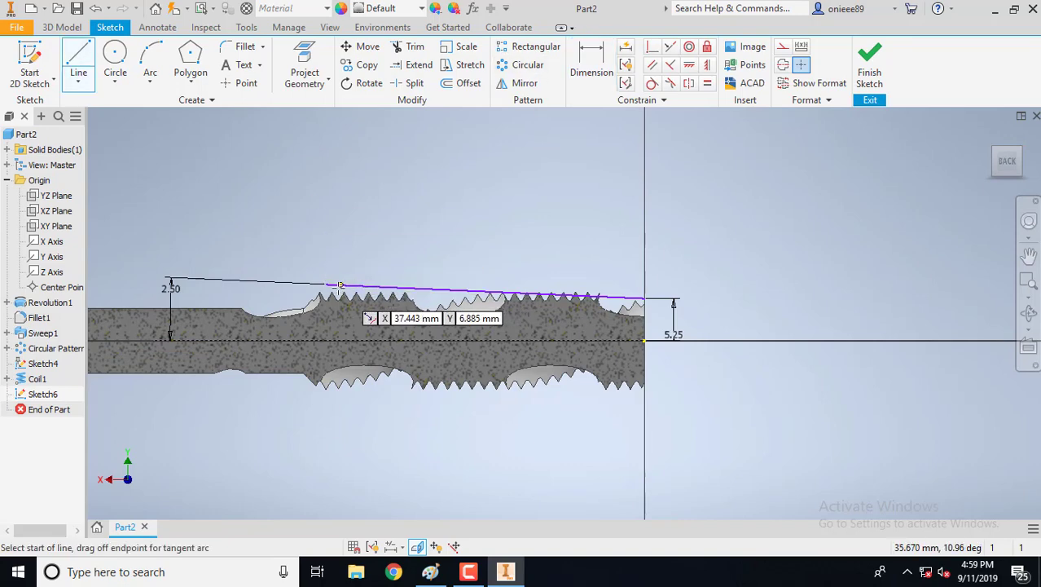
pyautogui.click(326, 284)
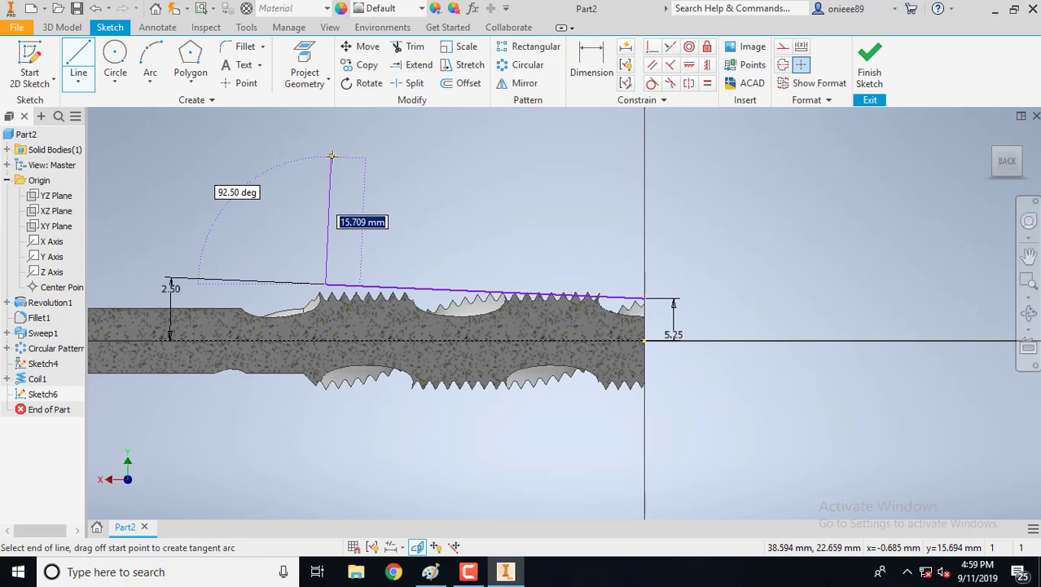
pyautogui.click(327, 150)
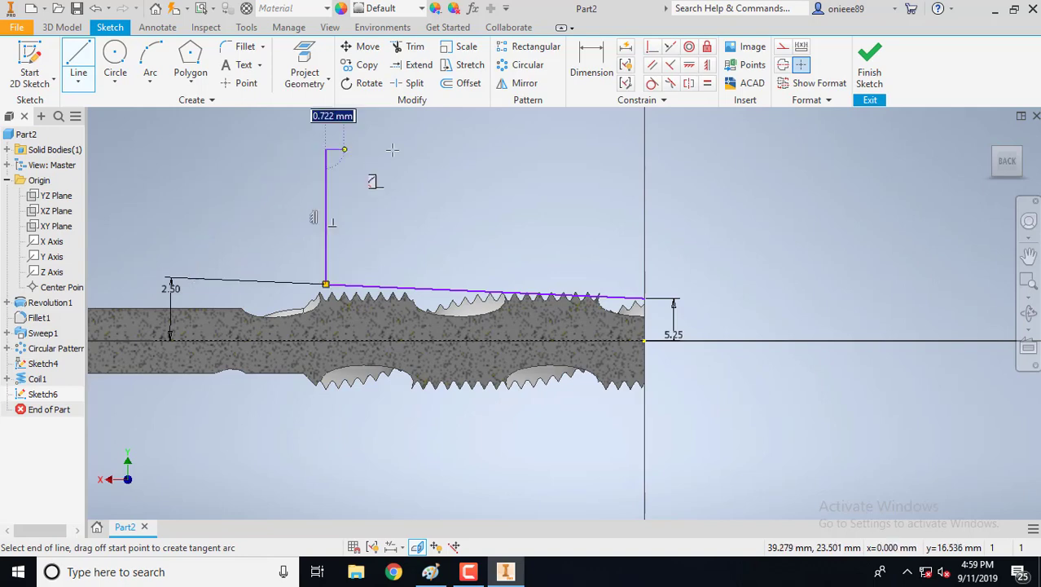
pyautogui.click(644, 150)
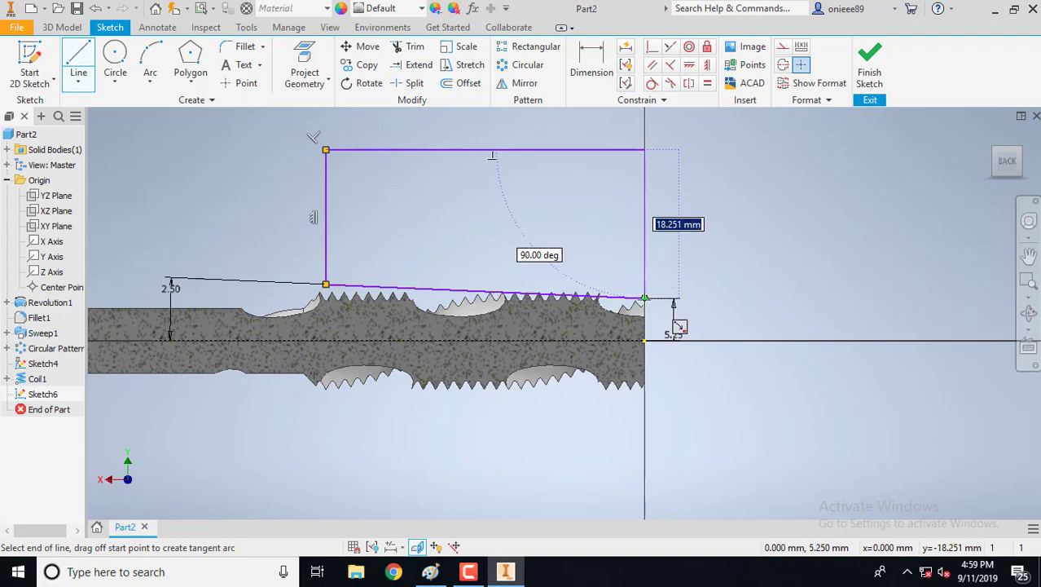
pyautogui.click(645, 298)
pyautogui.rightClick(710, 249)
pyautogui.click(746, 252)
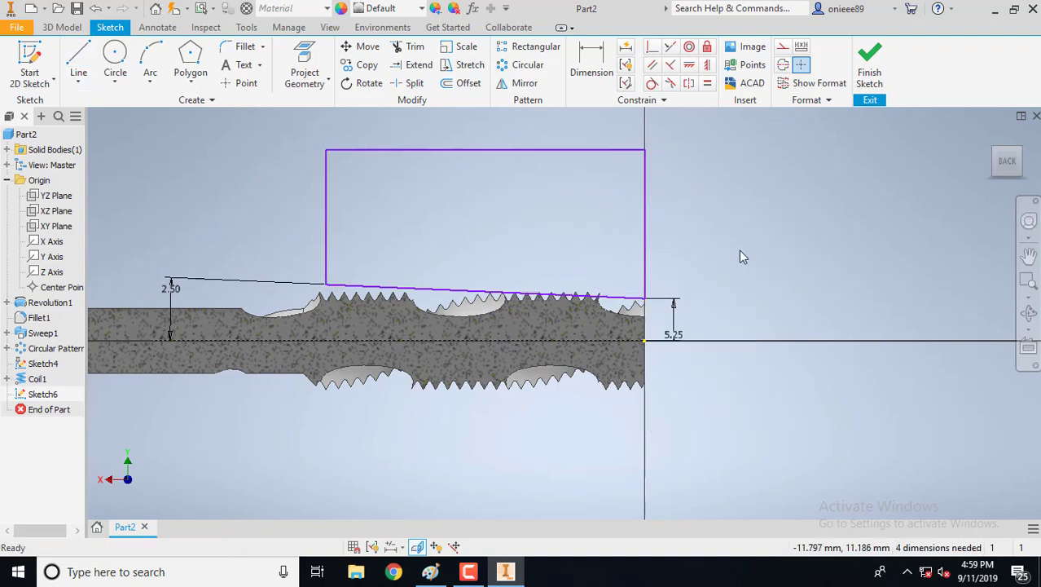
# - Try to apply a perpendicular constraint between the profile's vertical edge at the end face and its slanted edge
pyautogui.click(670, 65)
pyautogui.click(644, 269)
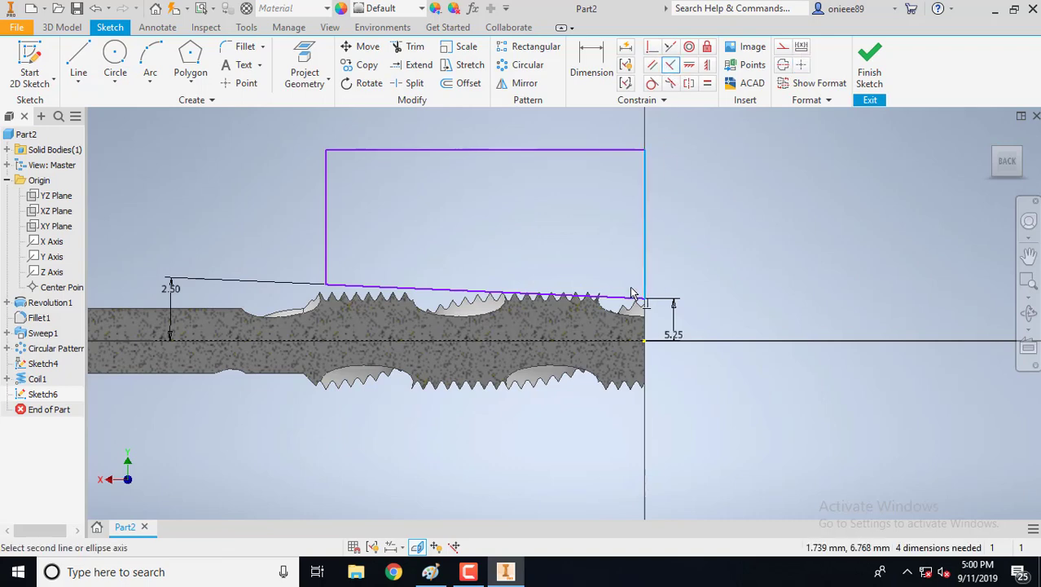
pyautogui.click(505, 292)
pyautogui.click(333, 142)
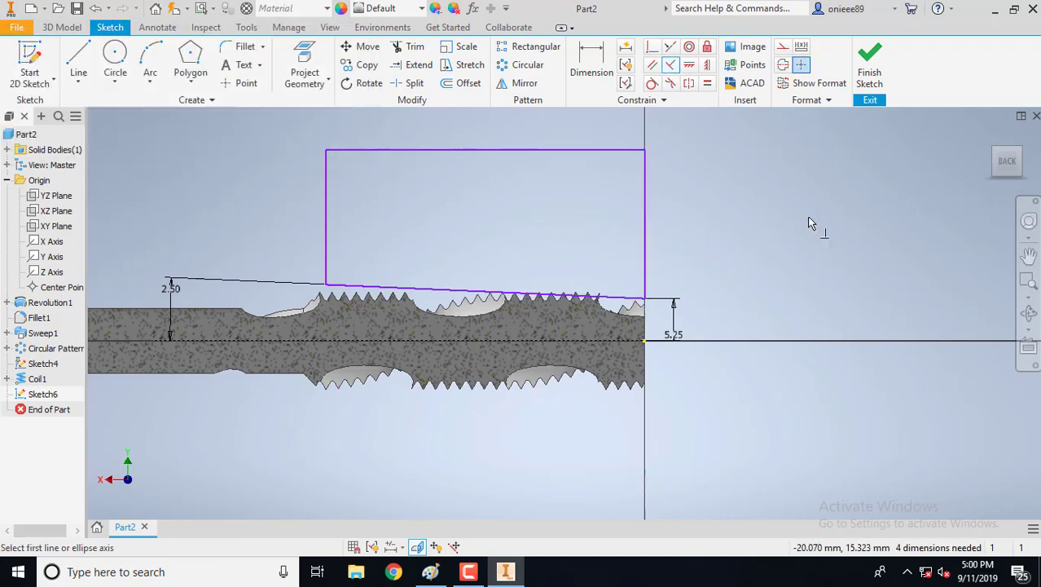
# - Revolve the closed profile 360 degrees around the construction axis line as a Cut to taper the threaded section
pyautogui.scroll(-3, 810, 226)
pyautogui.moveTo(809, 226); pyautogui.dragTo(669, 272, button='middle')
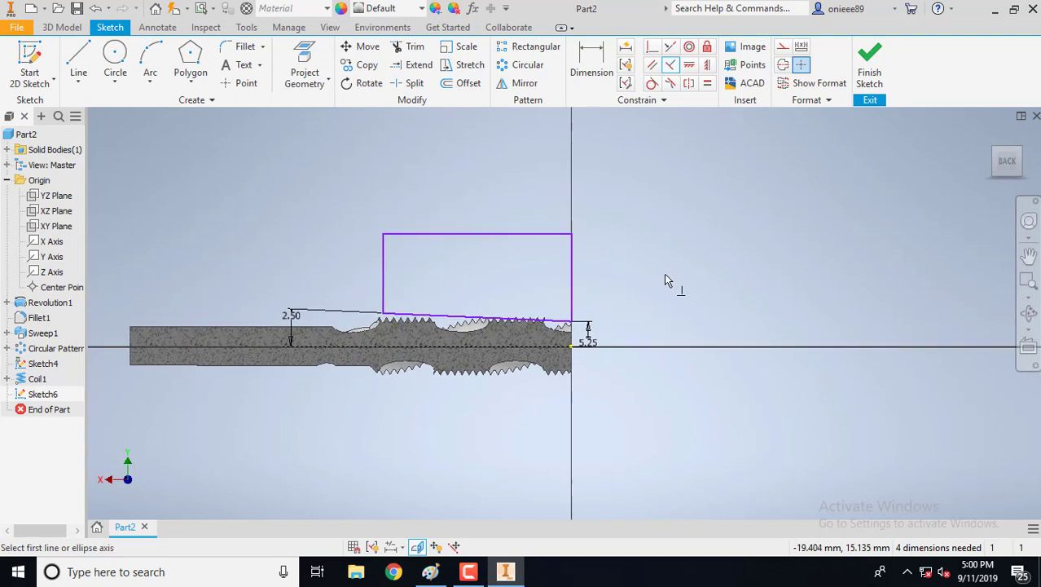
pyautogui.click(71, 27)
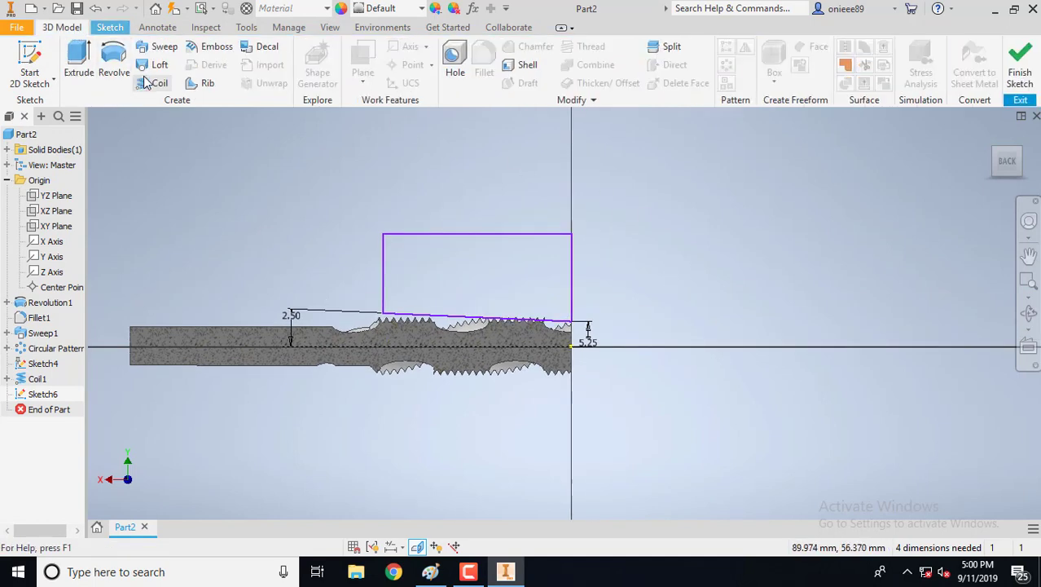
pyautogui.click(114, 61)
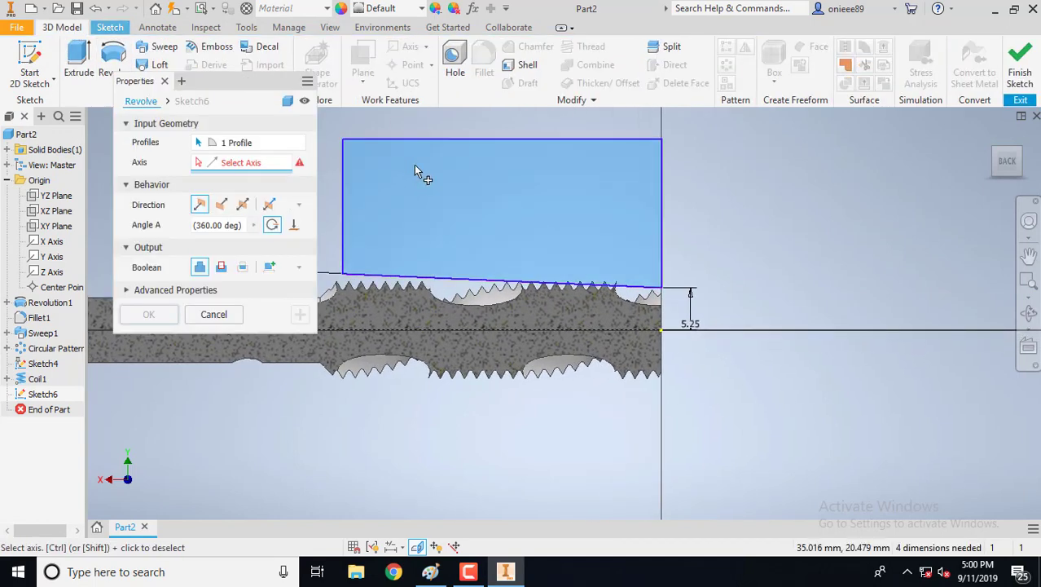
pyautogui.click(1029, 313)
pyautogui.moveTo(658, 331); pyautogui.dragTo(626, 341)
pyautogui.keyDown('shift'); pyautogui.moveTo(577, 363); pyautogui.dragTo(557, 349, button='middle'); pyautogui.keyUp('shift')
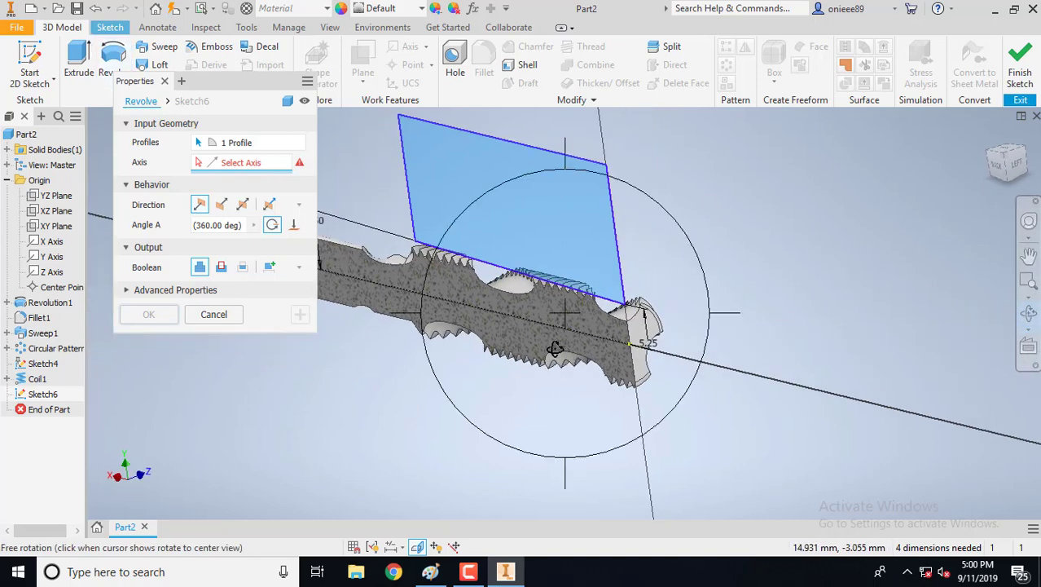
pyautogui.click(222, 267)
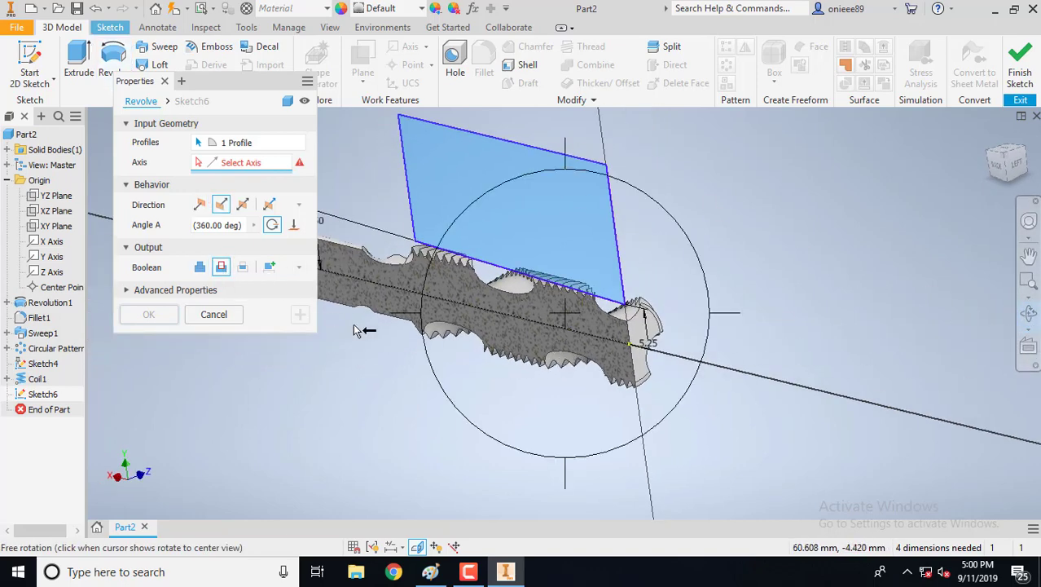
pyautogui.rightClick(373, 367)
pyautogui.click(416, 368)
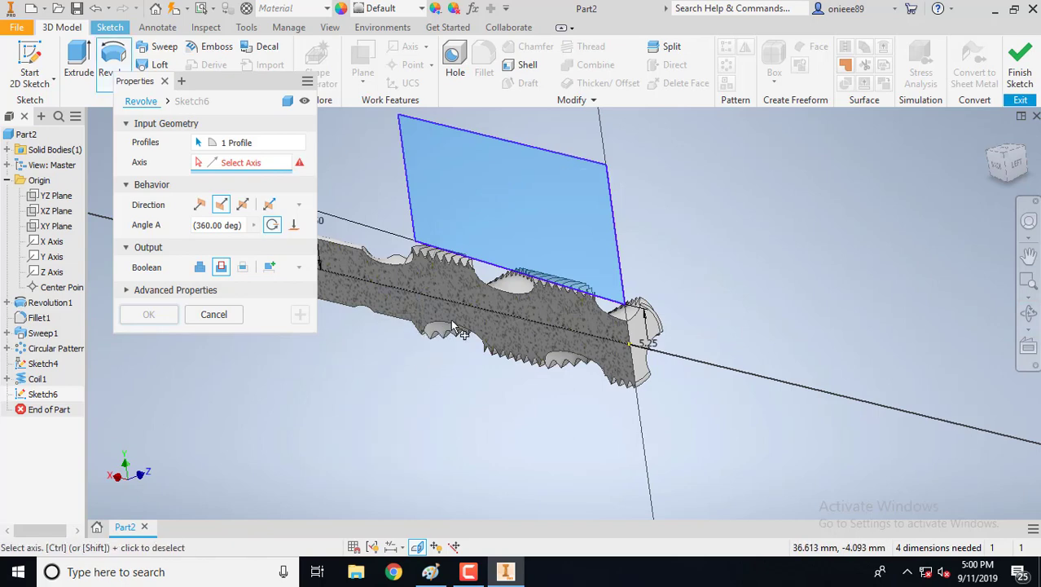
pyautogui.click(470, 310)
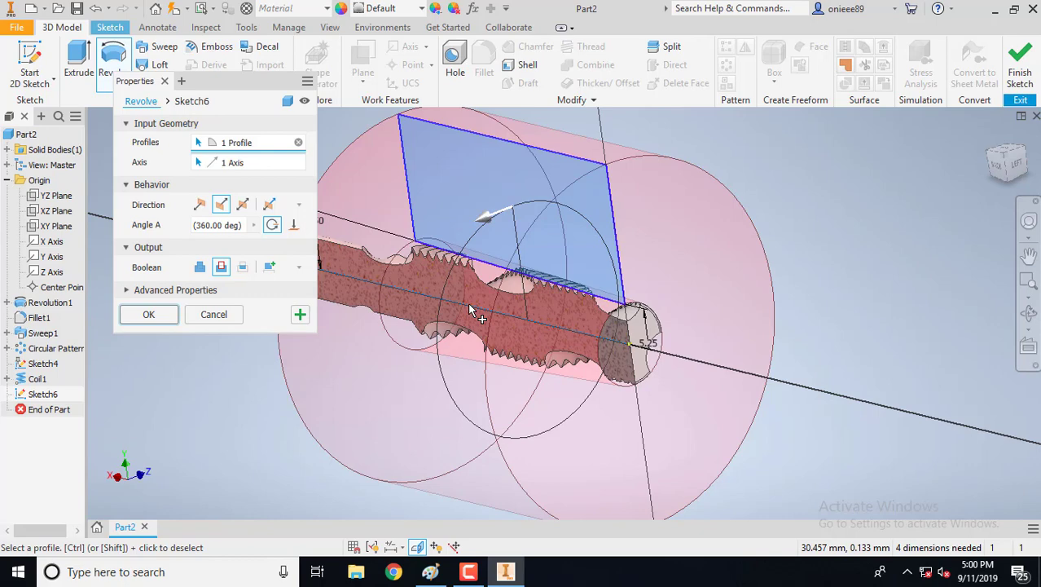
pyautogui.click(149, 316)
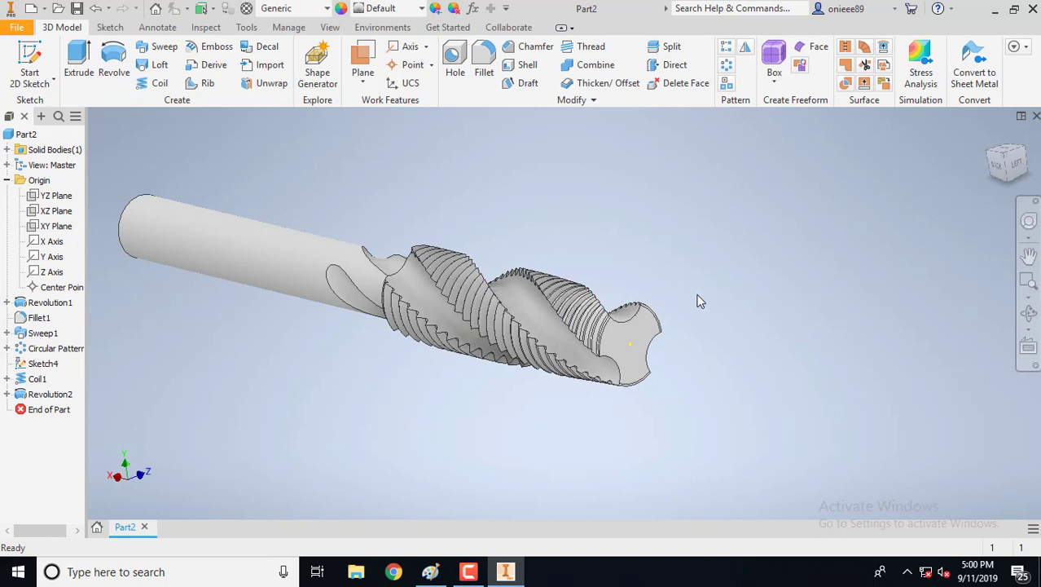
pyautogui.click(1029, 312)
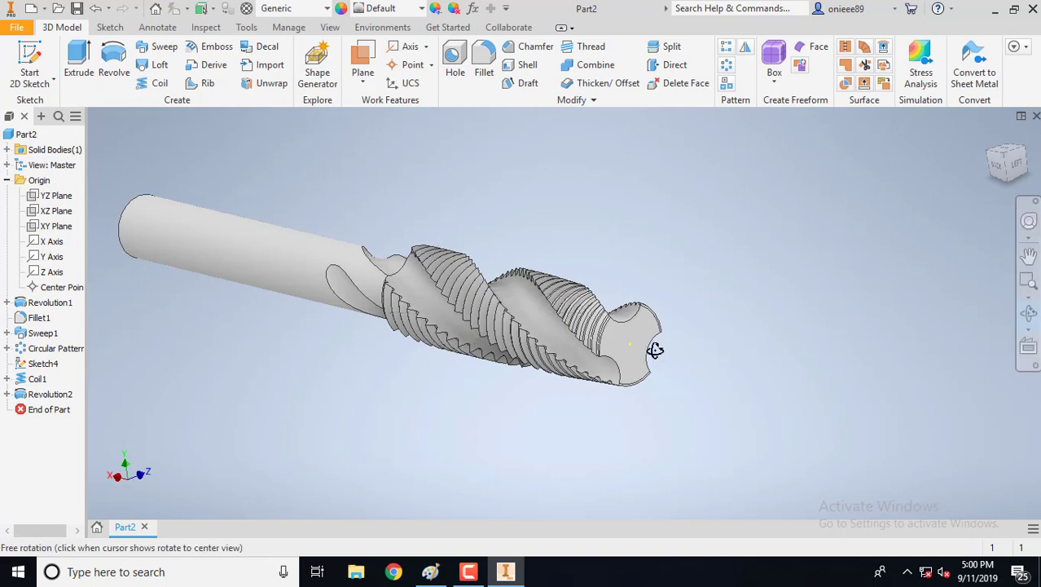
# - Examine the tapered threaded section from the back, up close and at full length, turning the part to show the shank's end face
pyautogui.moveTo(658, 348); pyautogui.dragTo(729, 295)
pyautogui.scroll(-6, 730, 295)
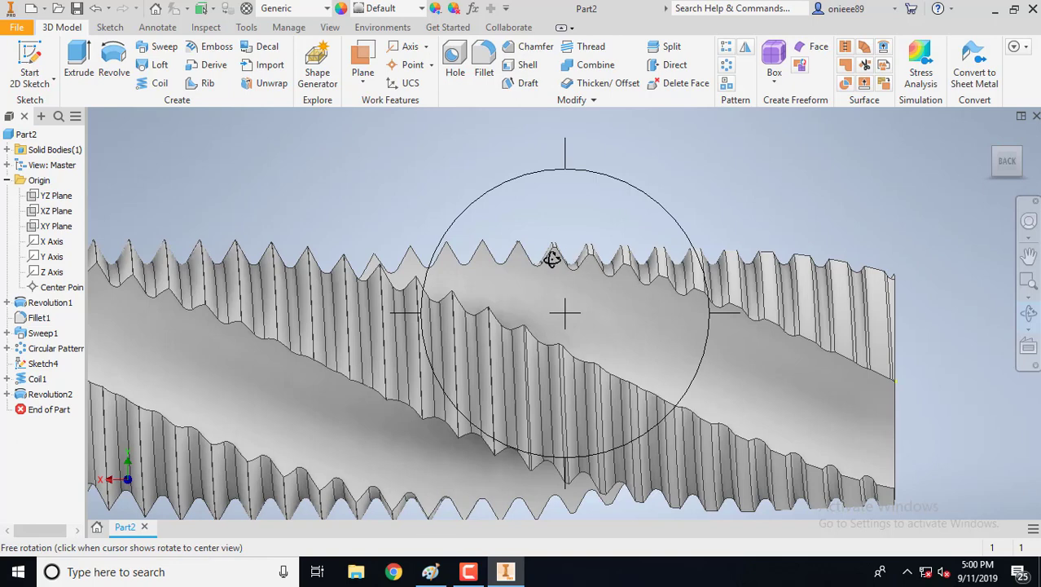
pyautogui.scroll(5, 525, 295)
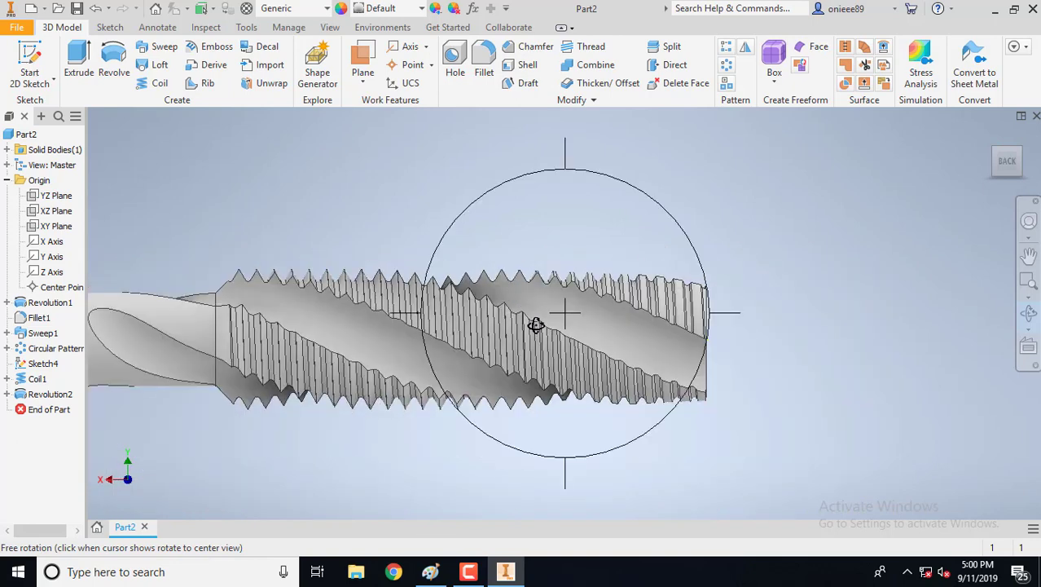
pyautogui.moveTo(551, 337); pyautogui.dragTo(631, 314, button='middle')
pyautogui.scroll(3, 632, 314)
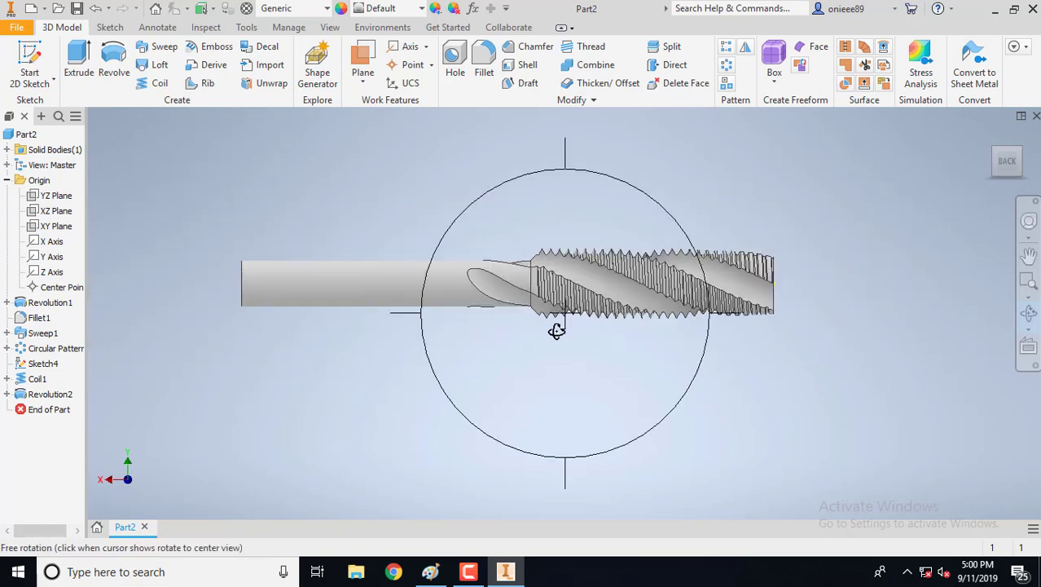
pyautogui.moveTo(556, 330); pyautogui.dragTo(617, 334)
pyautogui.rightClick(389, 173)
pyautogui.click(299, 238)
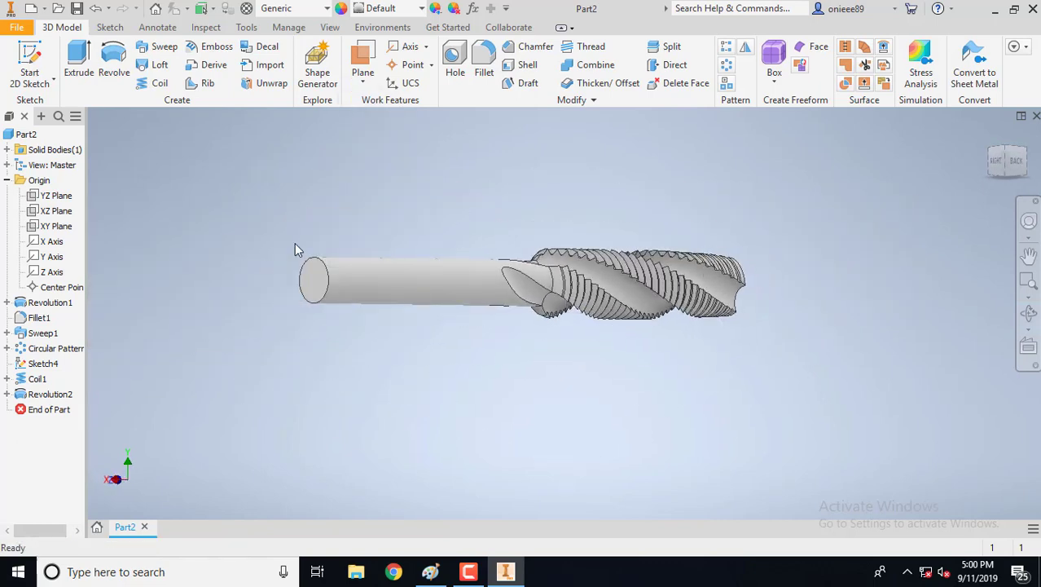
# - Sketch a two-point center rectangle of about 15.9 by 15.4 mm on the shank's end face, centered on the origin
pyautogui.click(319, 283)
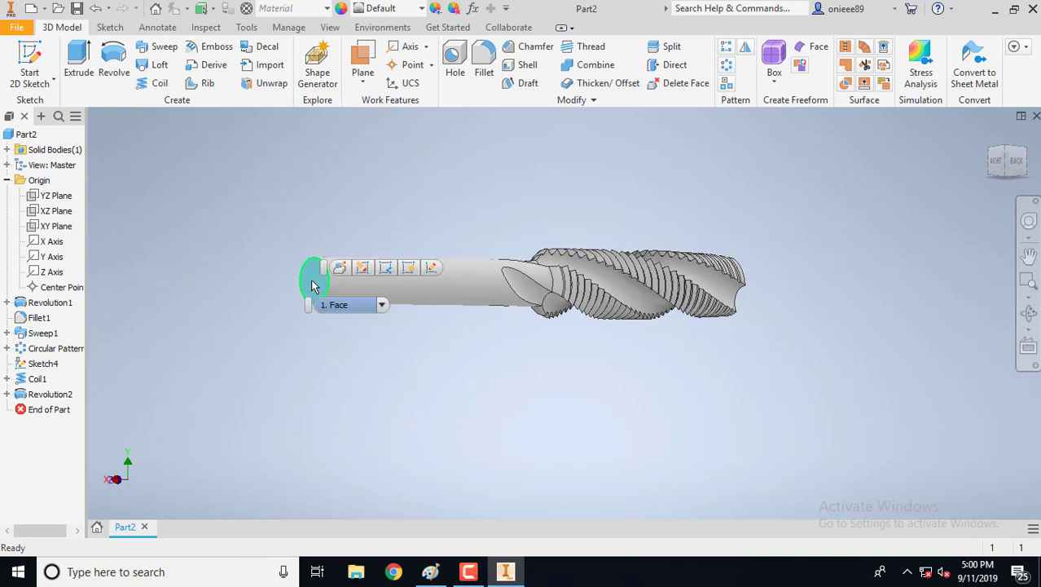
pyautogui.press('s')
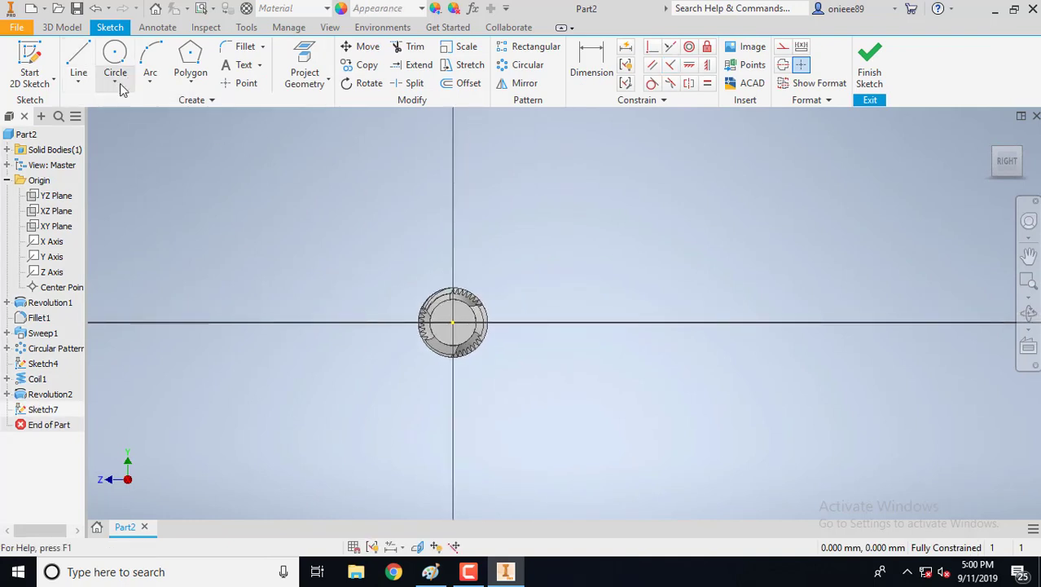
pyautogui.click(191, 81)
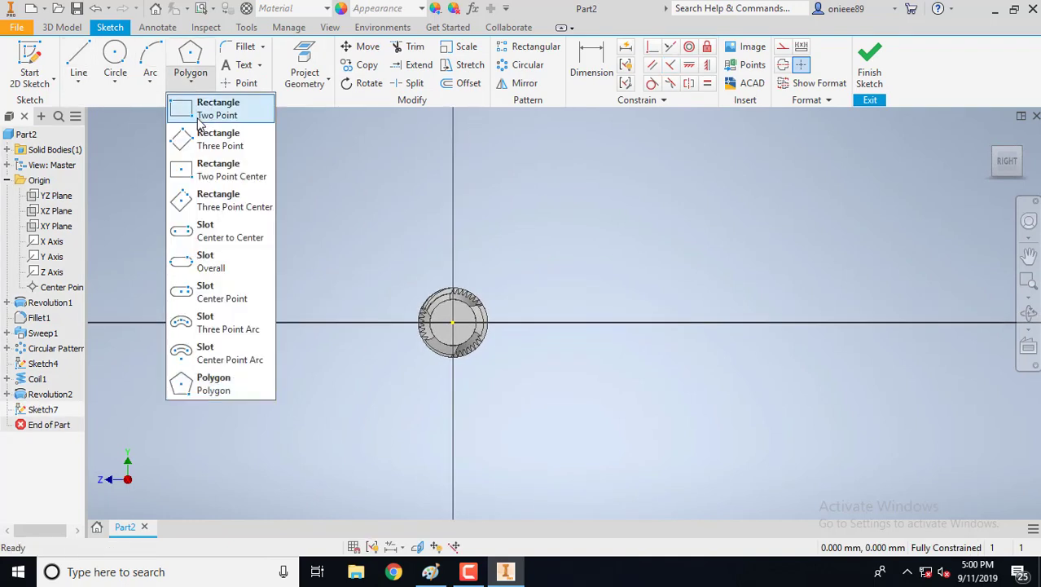
pyautogui.click(210, 169)
pyautogui.scroll(2, 450, 318)
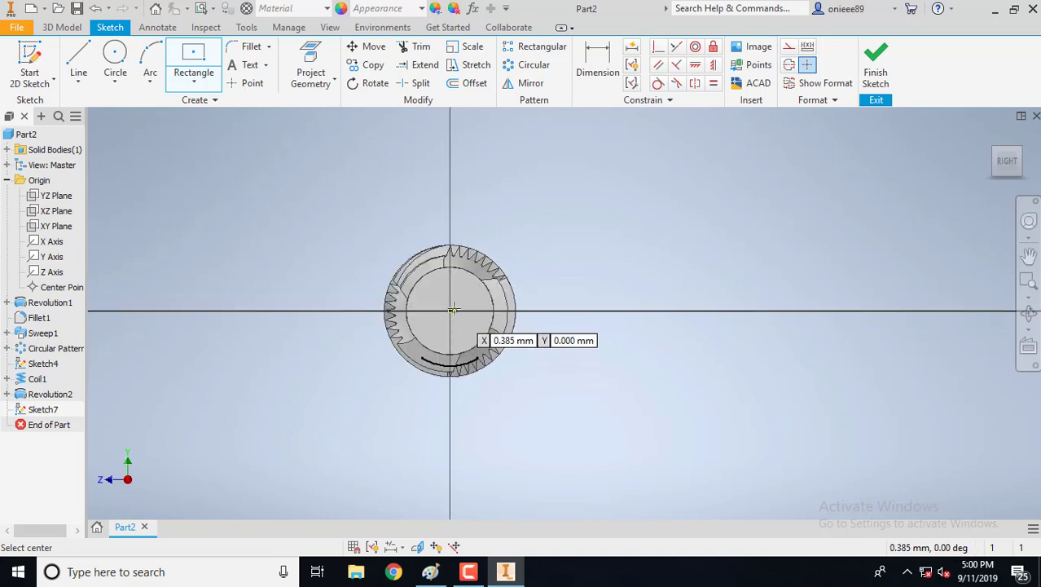
pyautogui.click(450, 311)
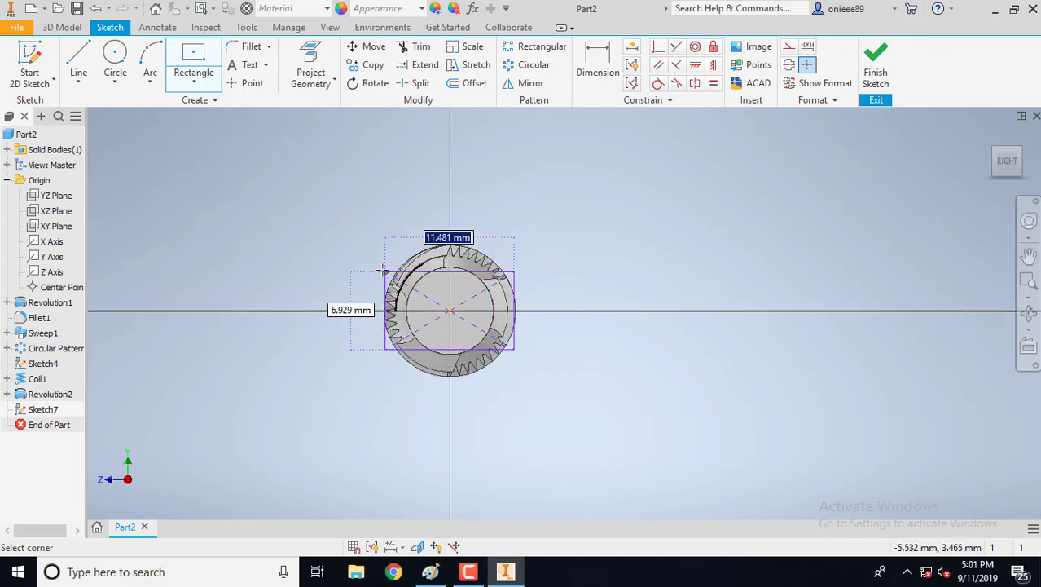
pyautogui.click(362, 225)
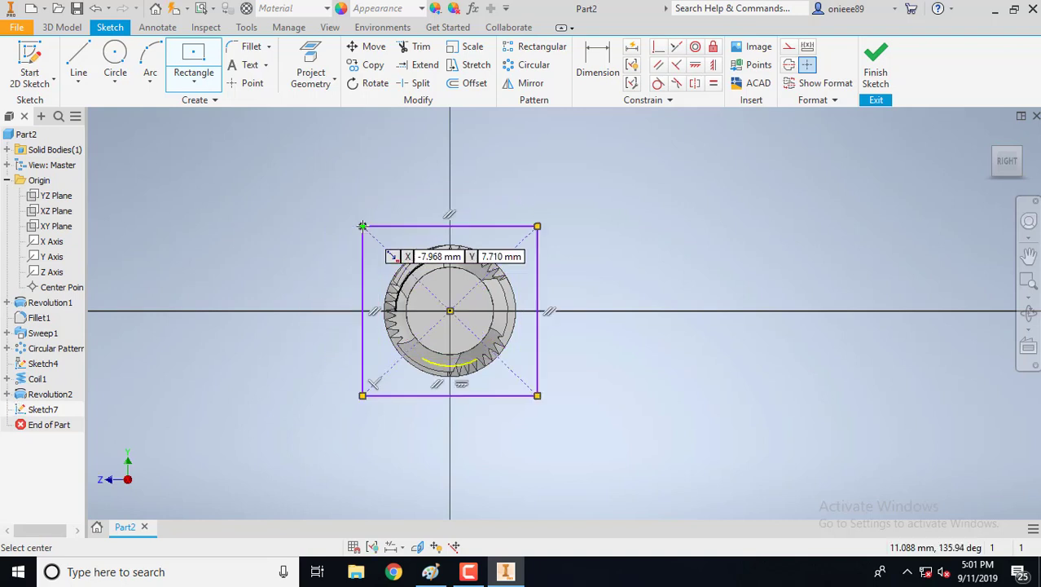
pyautogui.rightClick(365, 226)
pyautogui.click(401, 229)
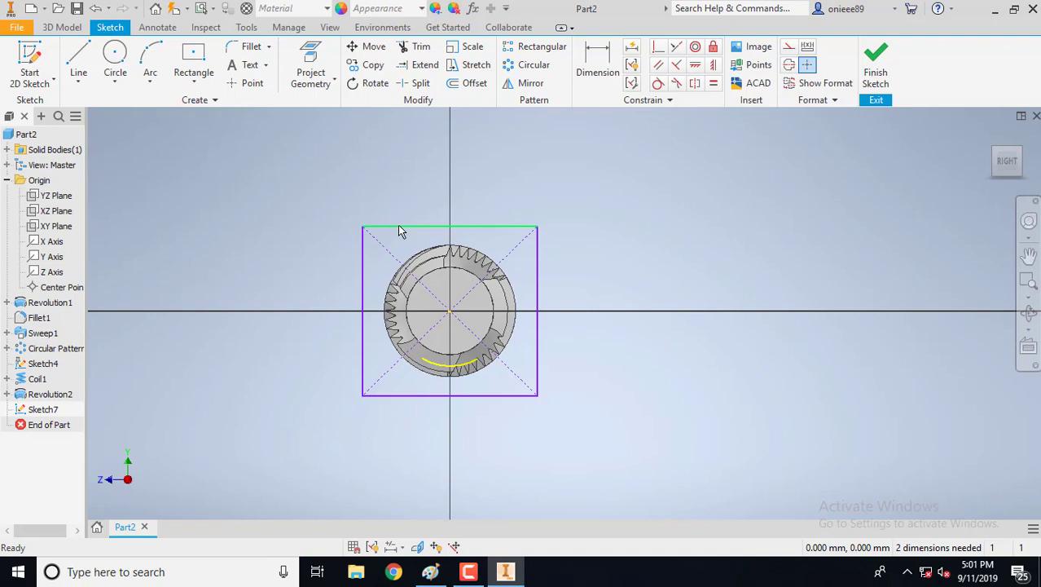
pyautogui.click(617, 75)
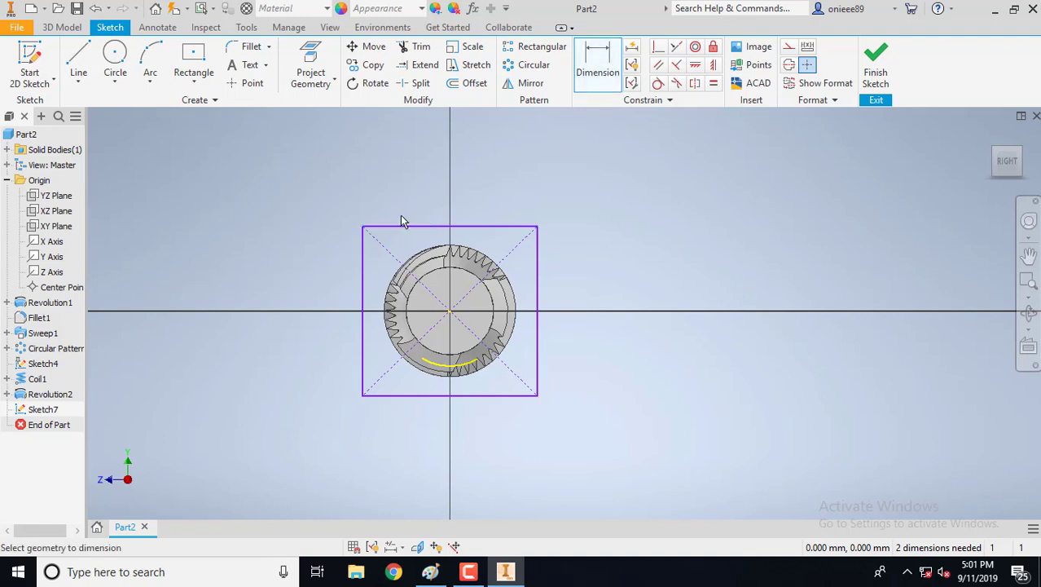
pyautogui.click(528, 396)
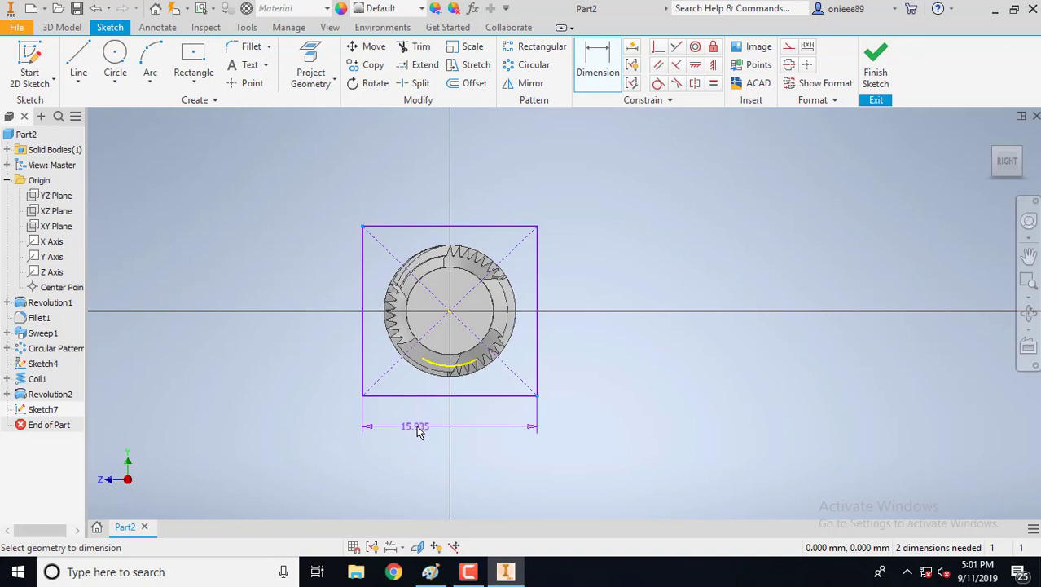
pyautogui.press('Escape')
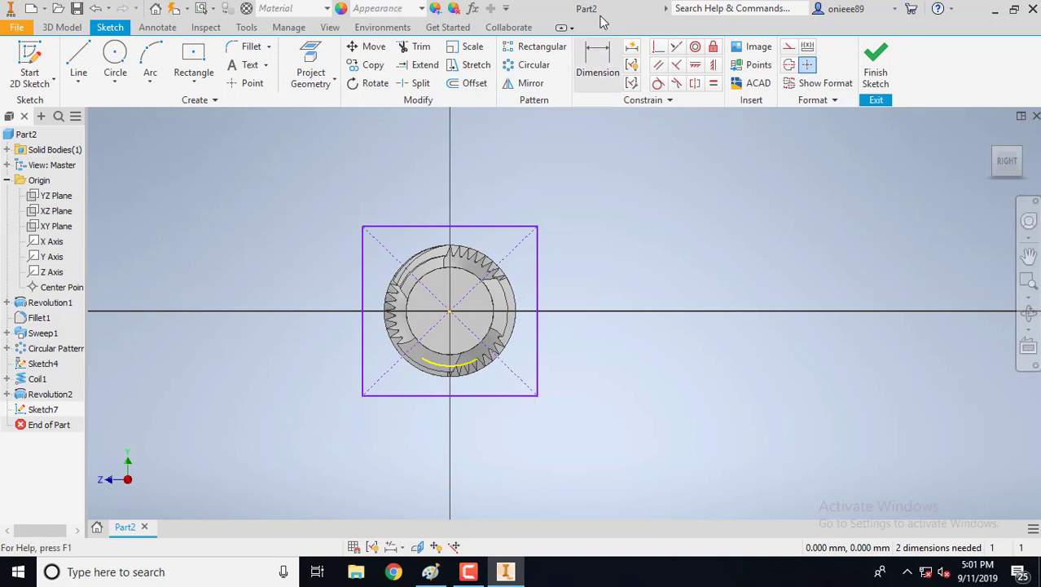
# - Add an aligned dimension across the rectangle's diagonal and set it to 8.5 mm
pyautogui.press('d')
pyautogui.click(457, 226)
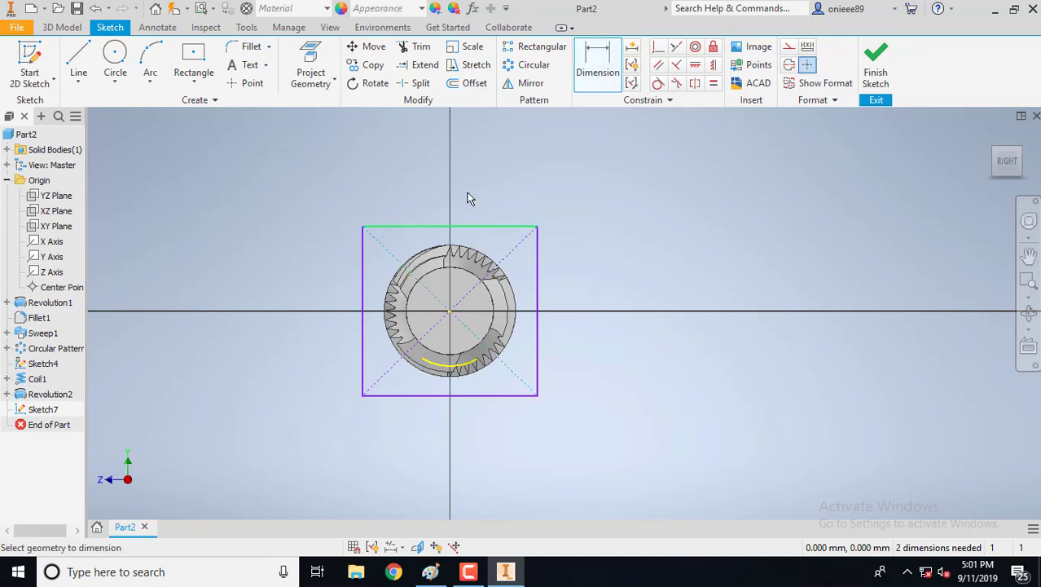
pyautogui.rightClick(505, 169)
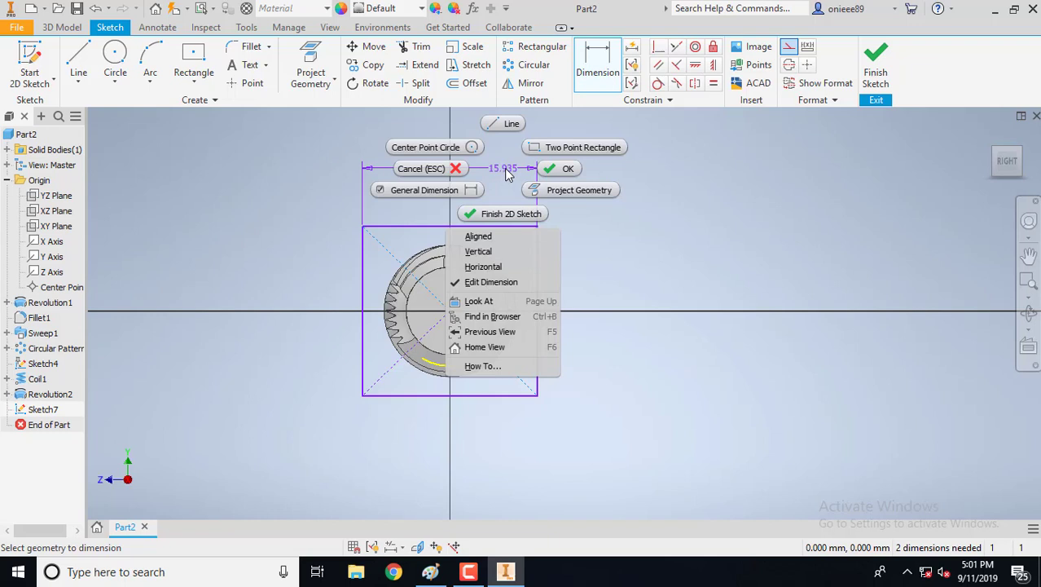
pyautogui.click(480, 238)
pyautogui.click(574, 204)
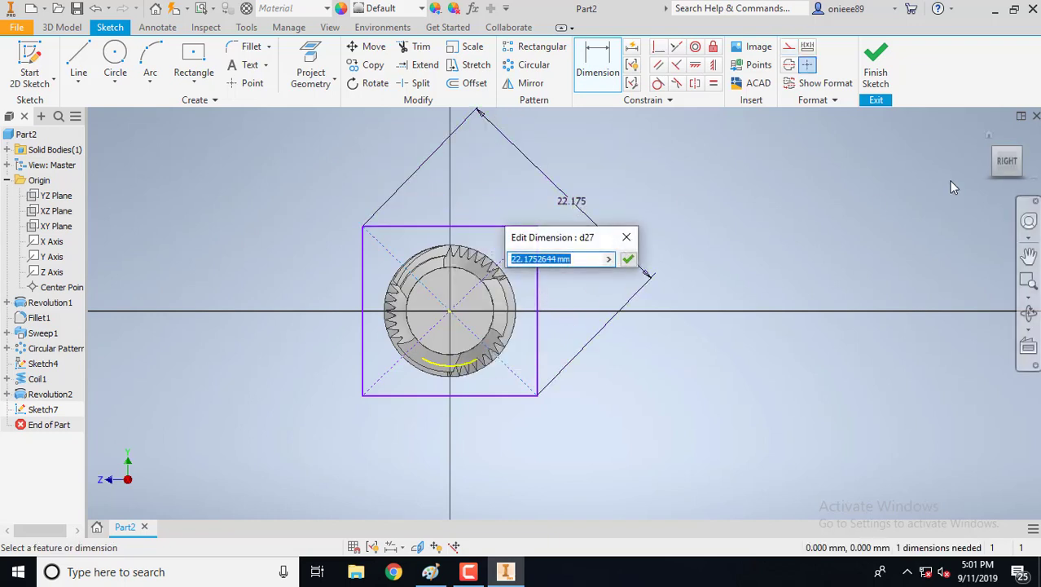
pyautogui.write('8.5')
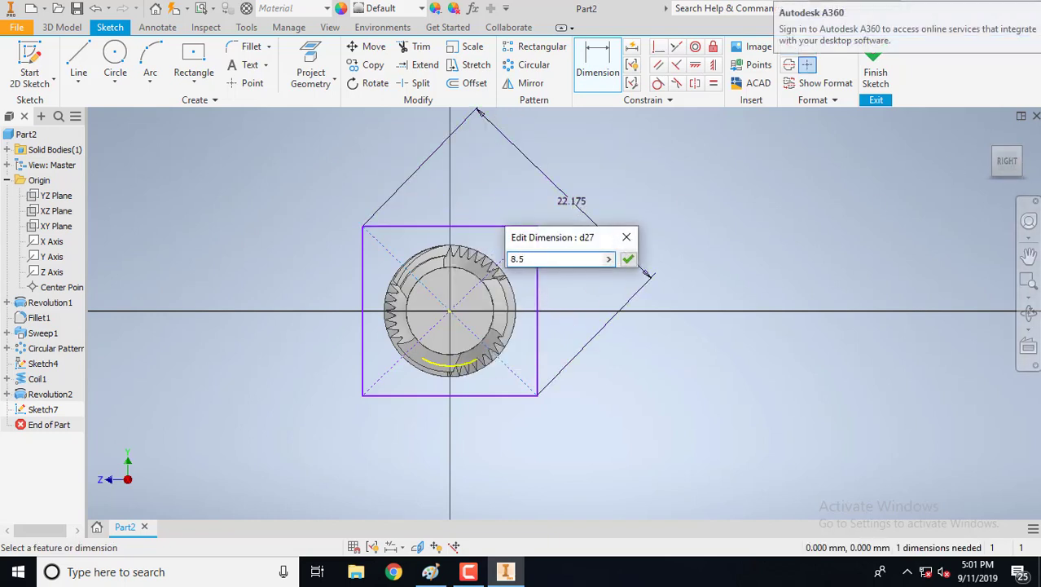
pyautogui.press('Return')
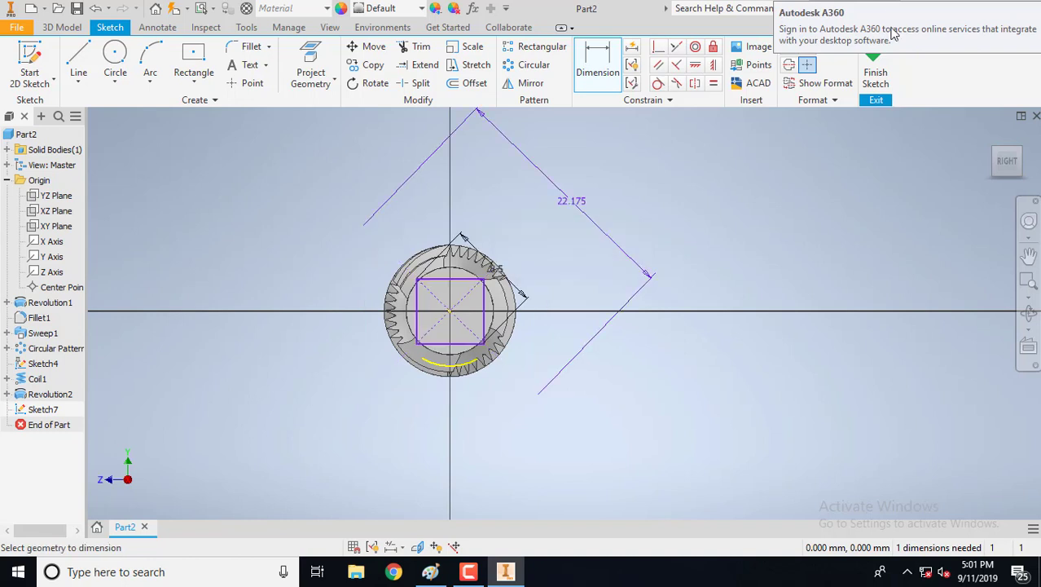
pyautogui.rightClick(699, 202)
pyautogui.click(735, 211)
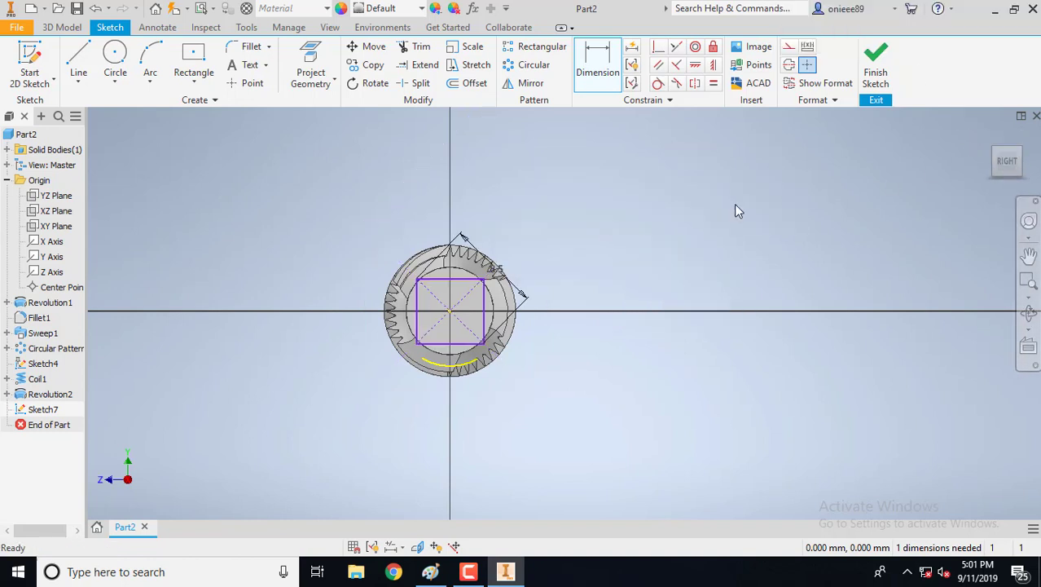
# - Draw a circle centered on the rectangle's center, large enough to enclose the outline of the whole part
pyautogui.click(115, 61)
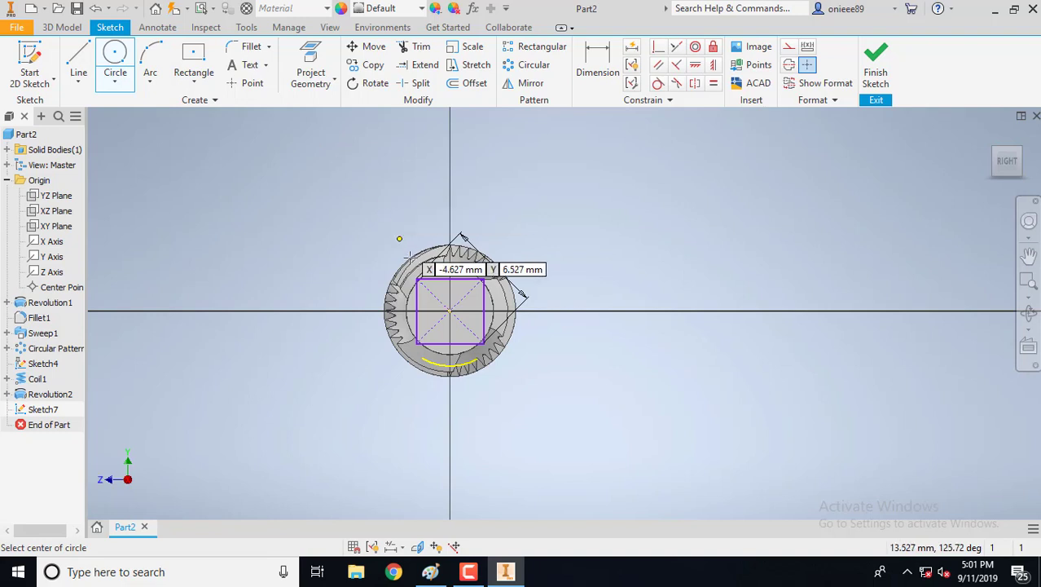
pyautogui.click(450, 310)
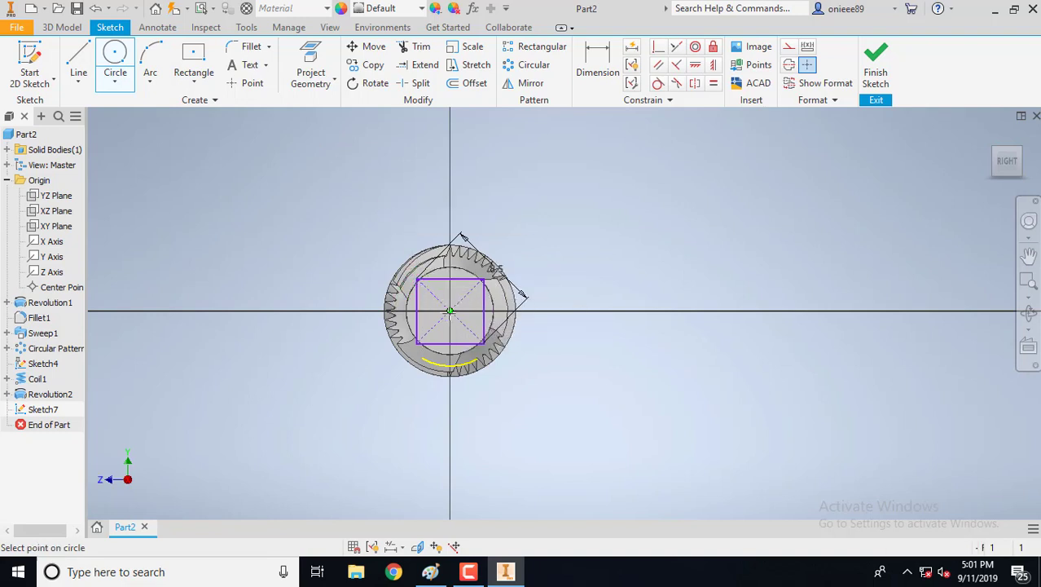
pyautogui.click(413, 225)
pyautogui.rightClick(276, 188)
pyautogui.click(332, 179)
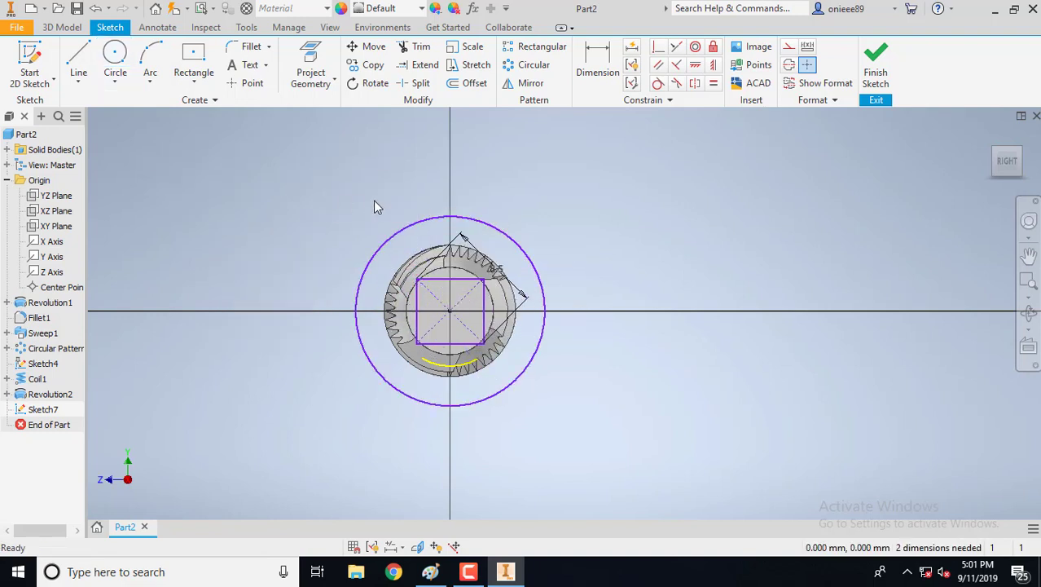
# - Extrude the region between the circle and the rectangle 15 mm into the shank as a Cut to form a square drive end
pyautogui.click(1028, 311)
pyautogui.moveTo(573, 324); pyautogui.dragTo(635, 309)
pyautogui.rightClick(629, 304)
pyautogui.click(686, 265)
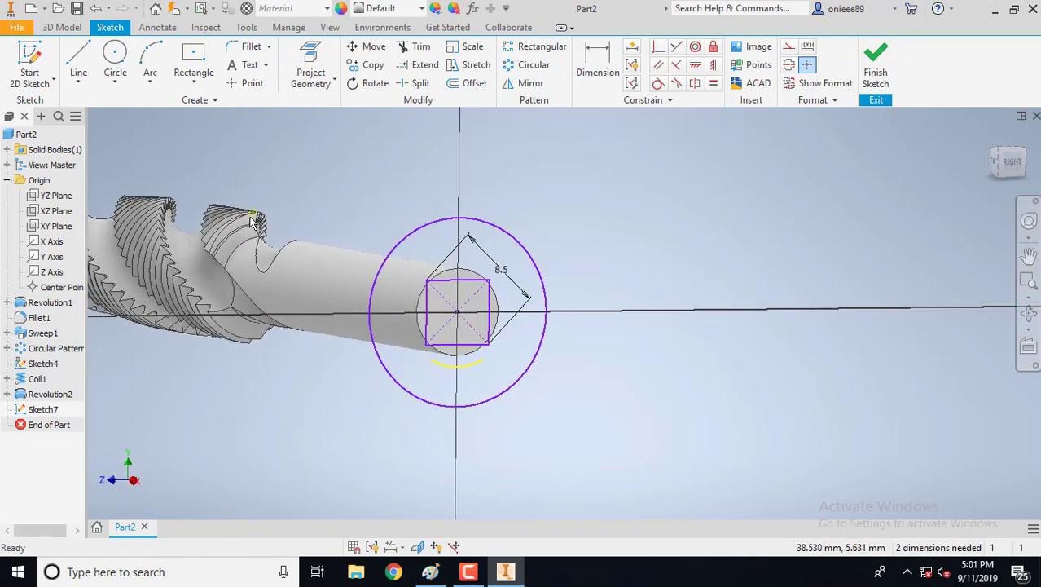
pyautogui.click(61, 27)
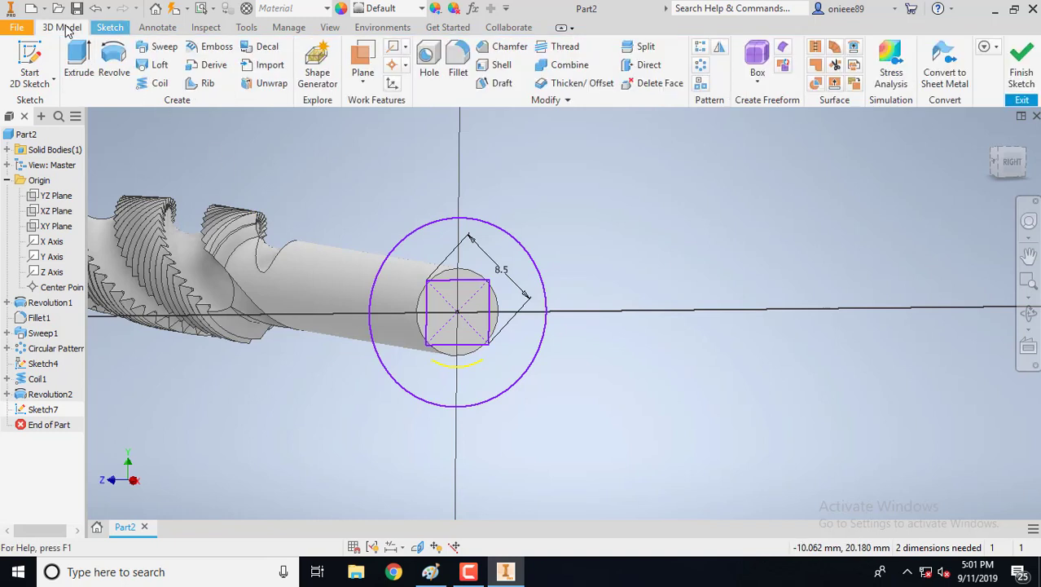
pyautogui.click(81, 52)
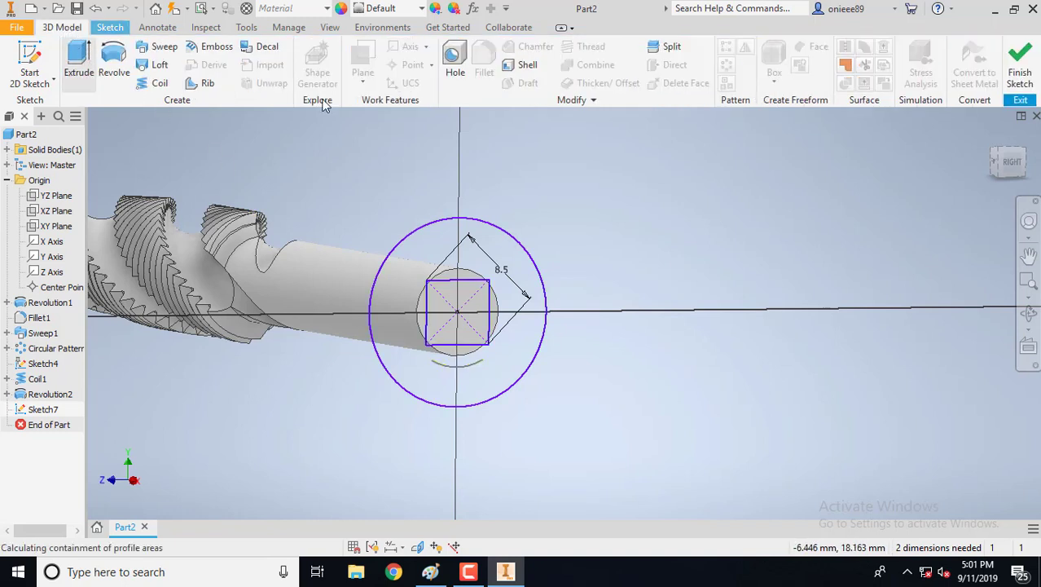
pyautogui.click(438, 238)
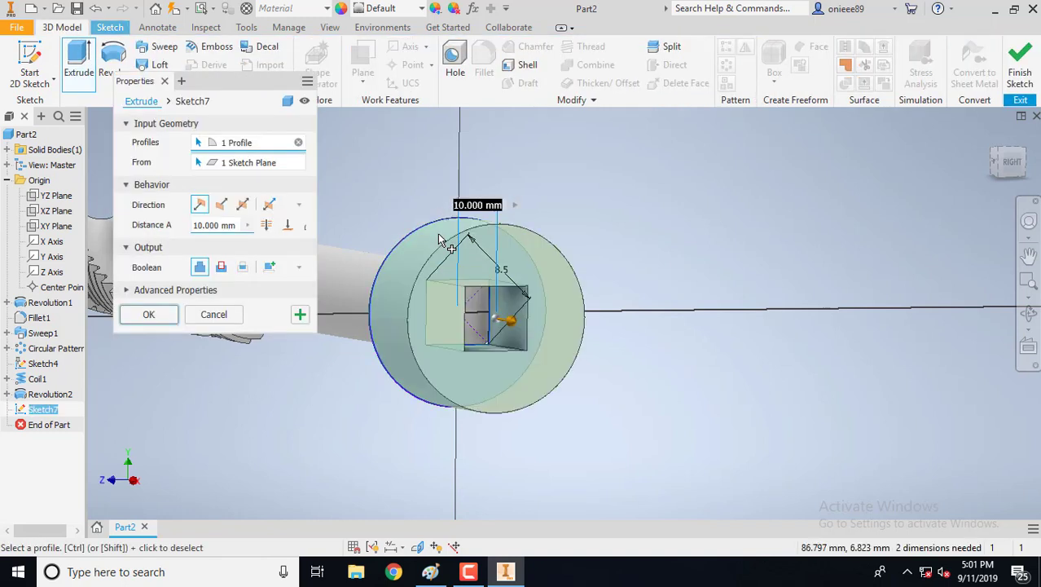
pyautogui.click(221, 267)
pyautogui.click(204, 226)
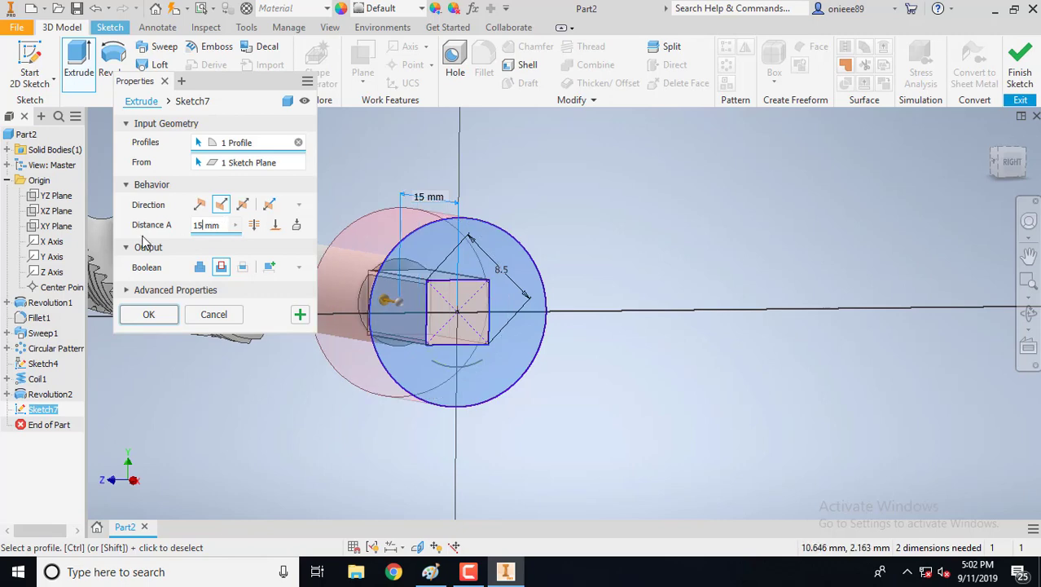
pyautogui.click(144, 316)
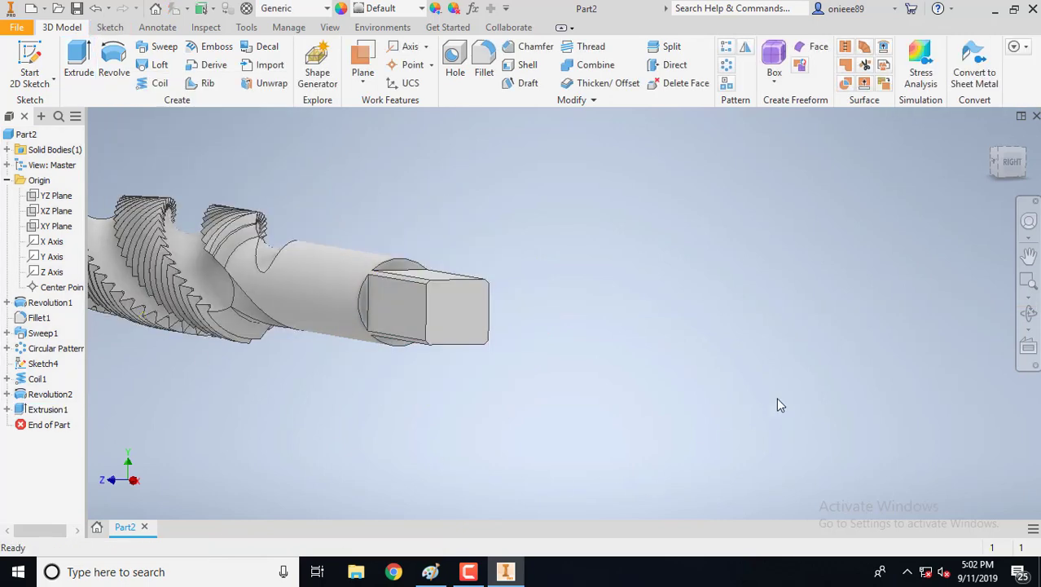
# - Examine the square drive end up close, finishing with the whole part in the front view
pyautogui.click(1030, 313)
pyautogui.moveTo(541, 344); pyautogui.dragTo(541, 363)
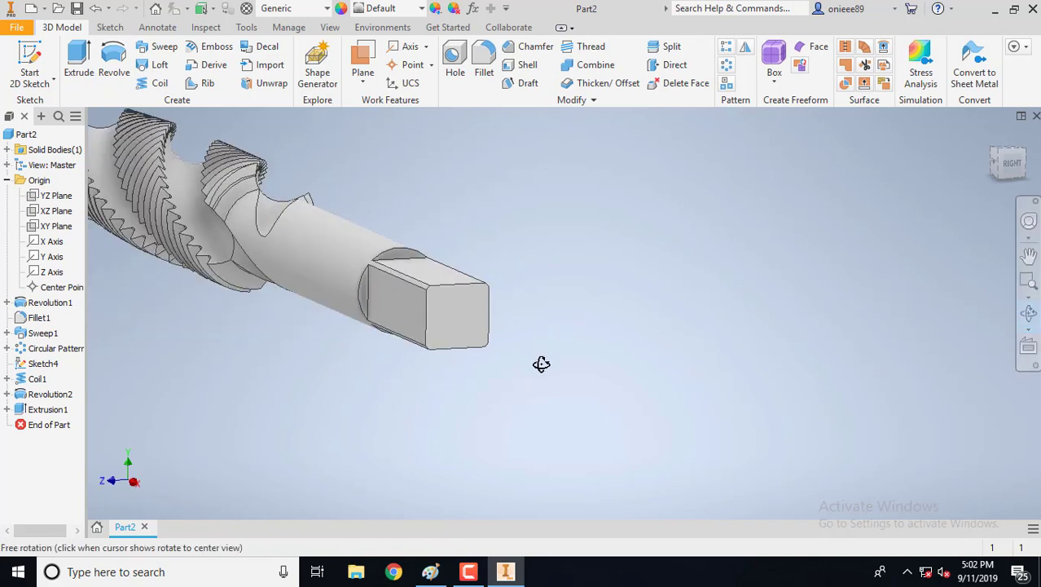
pyautogui.scroll(3, 509, 296)
pyautogui.moveTo(509, 296); pyautogui.dragTo(655, 346, button='middle')
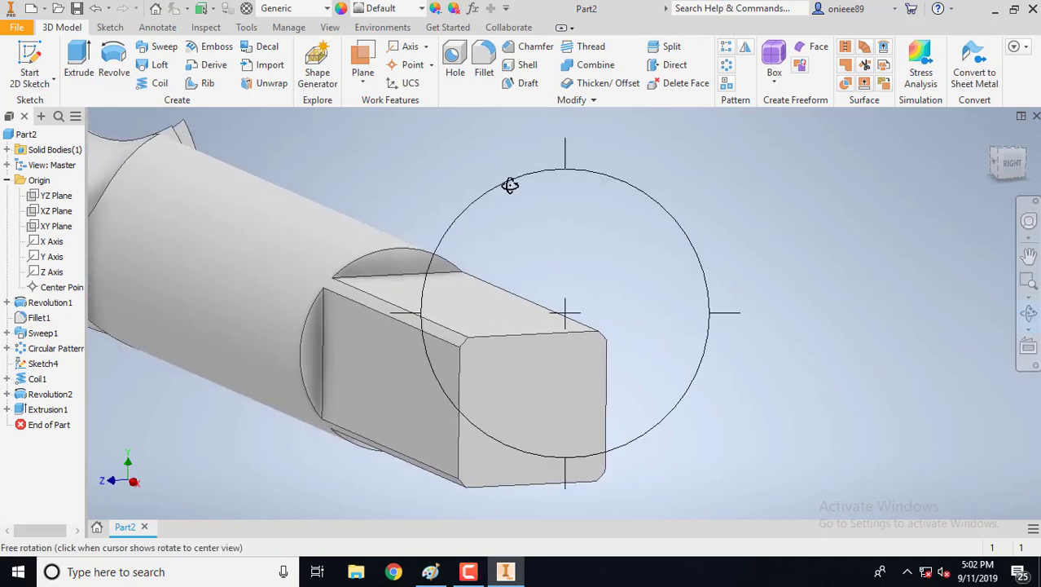
pyautogui.rightClick(438, 156)
pyautogui.click(487, 156)
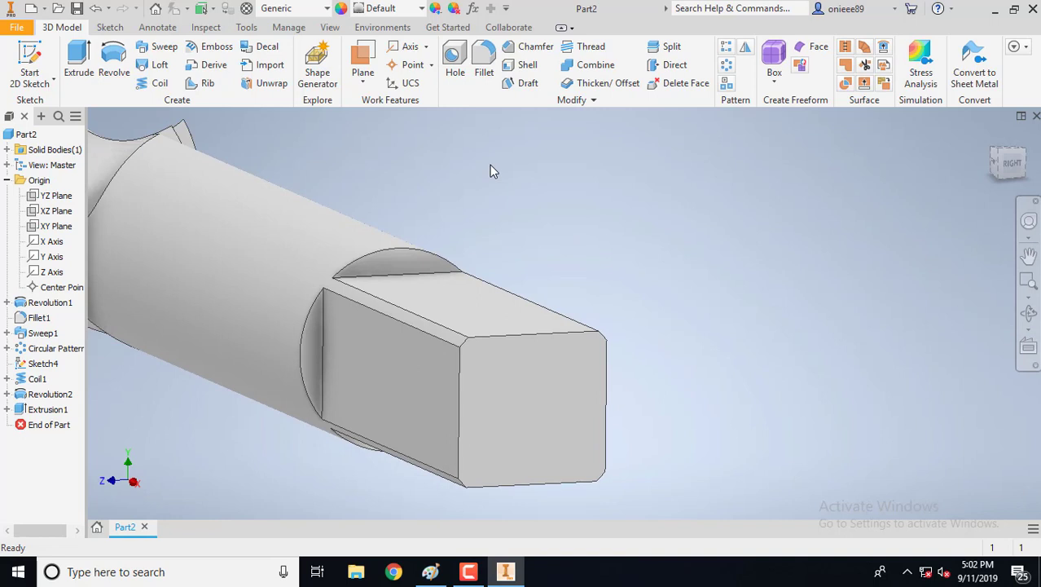
pyautogui.scroll(-3, 590, 204)
pyautogui.moveTo(588, 204); pyautogui.dragTo(586, 222, button='middle')
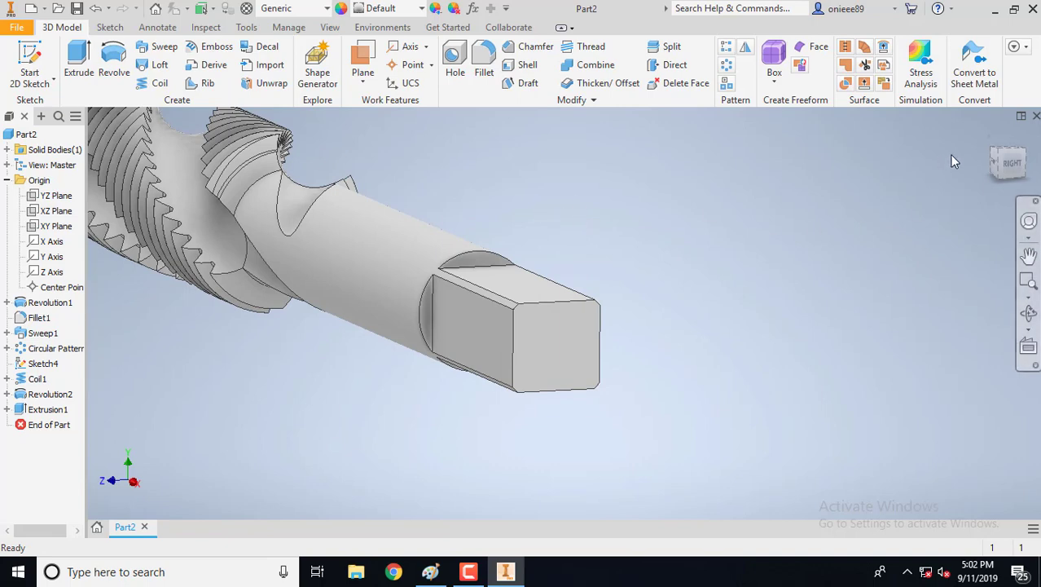
pyautogui.click(998, 168)
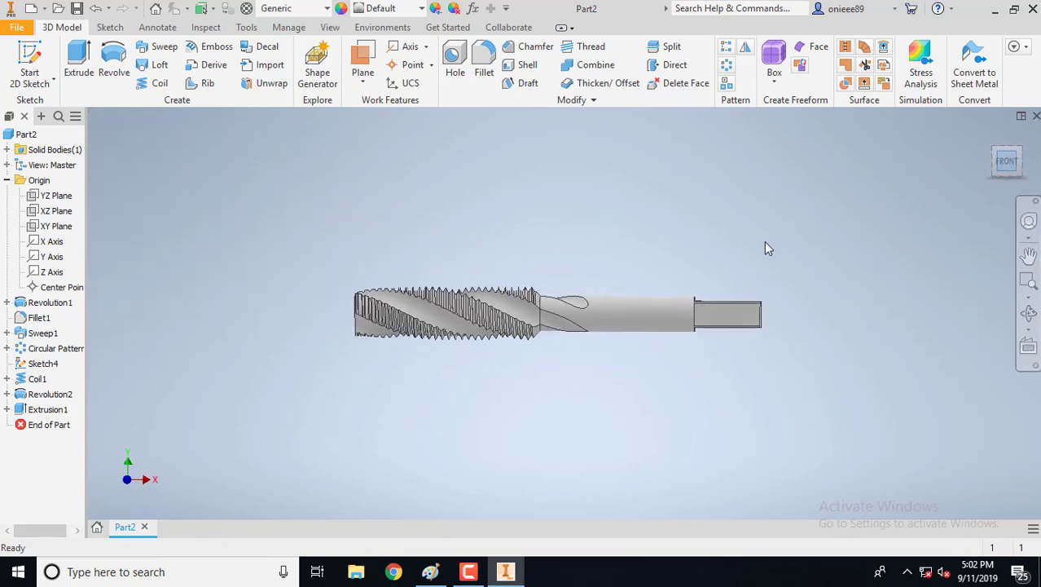
pyautogui.moveTo(764, 242); pyautogui.dragTo(526, 252)
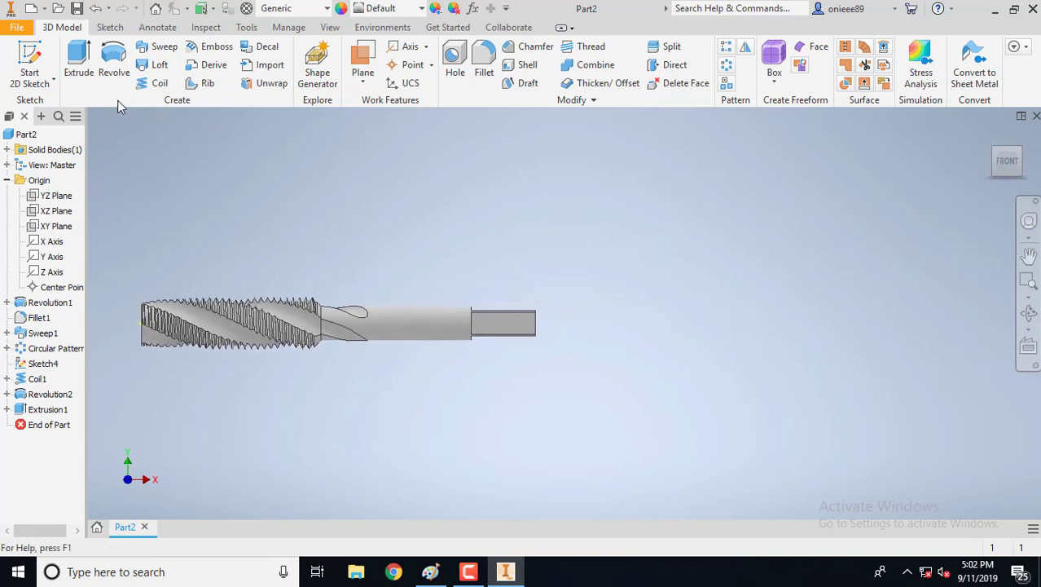
# - Start a sketch on the XY plane and slice the graphics to show the square drive end in section
pyautogui.click(29, 65)
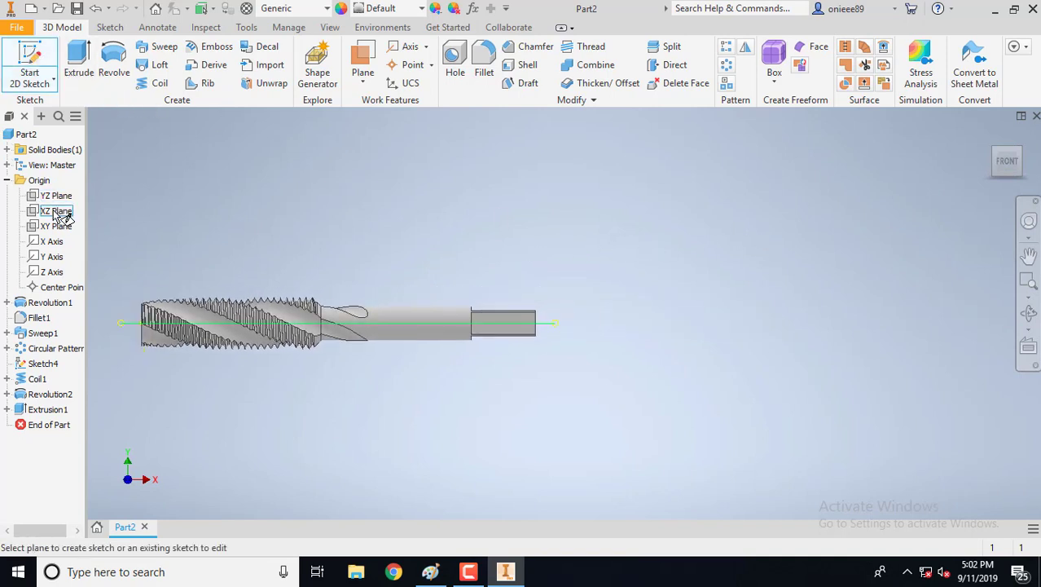
pyautogui.click(53, 228)
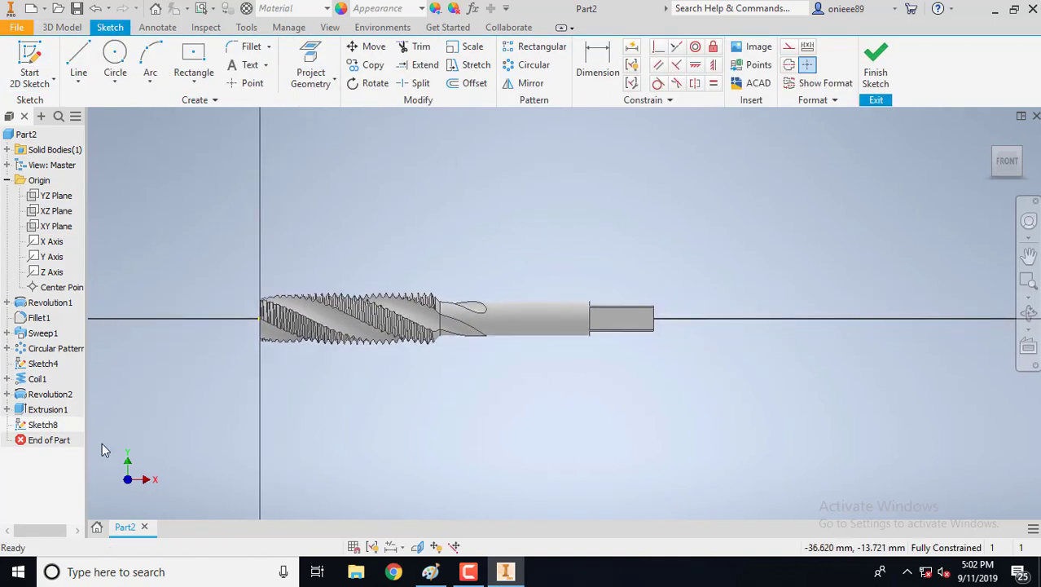
pyautogui.click(416, 547)
pyautogui.scroll(5, 658, 318)
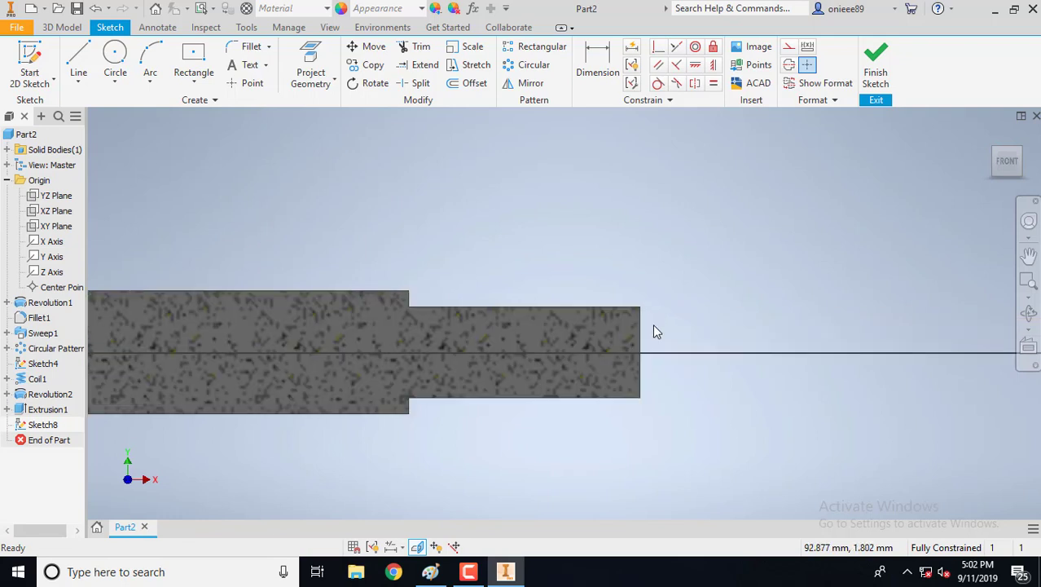
pyautogui.moveTo(657, 331); pyautogui.dragTo(594, 361, button='middle')
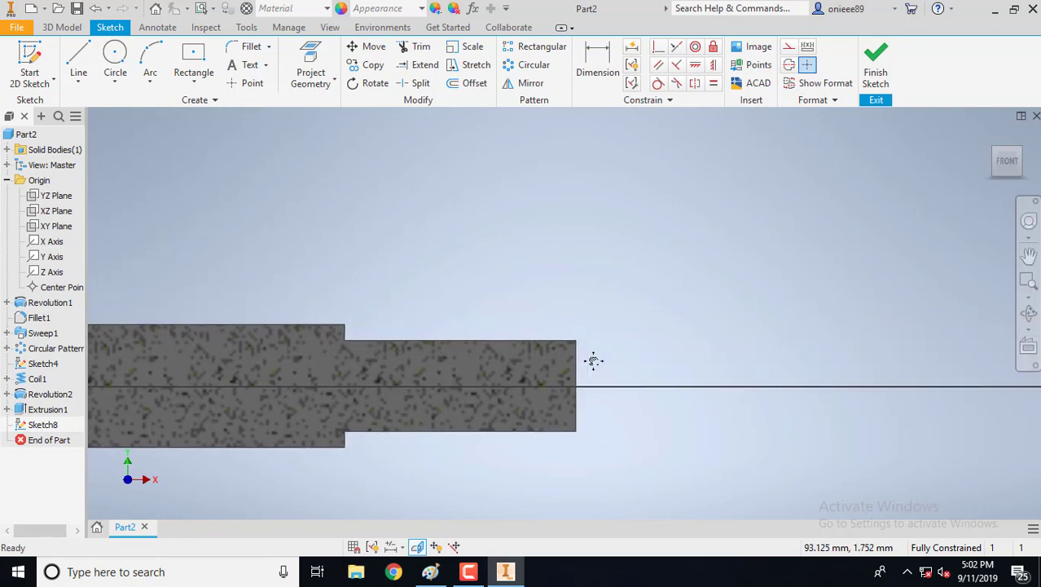
# - Draw a horizontal construction line from the center of the square's end face back along the shank axis
pyautogui.click(77, 57)
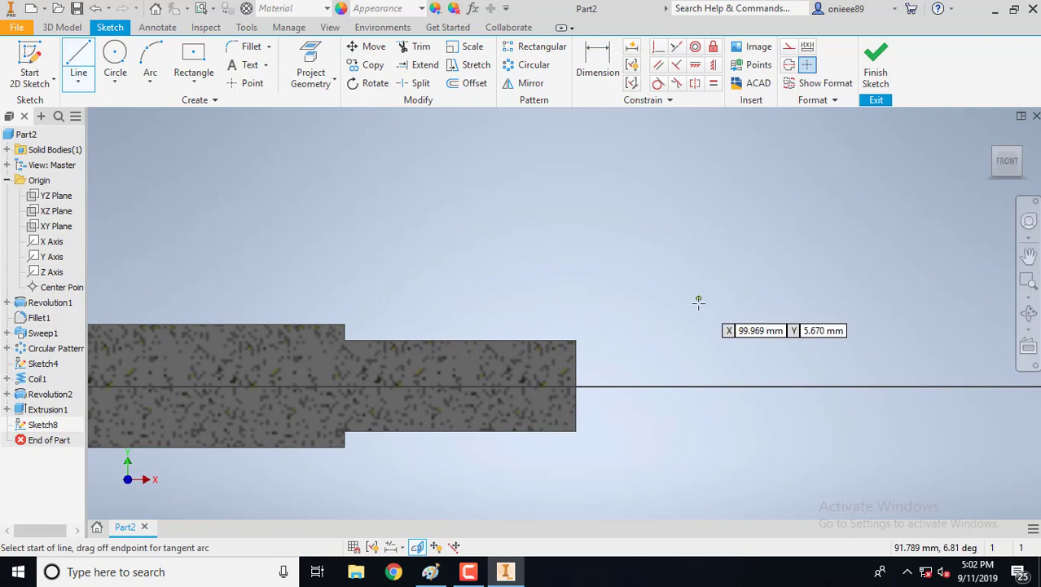
pyautogui.click(789, 47)
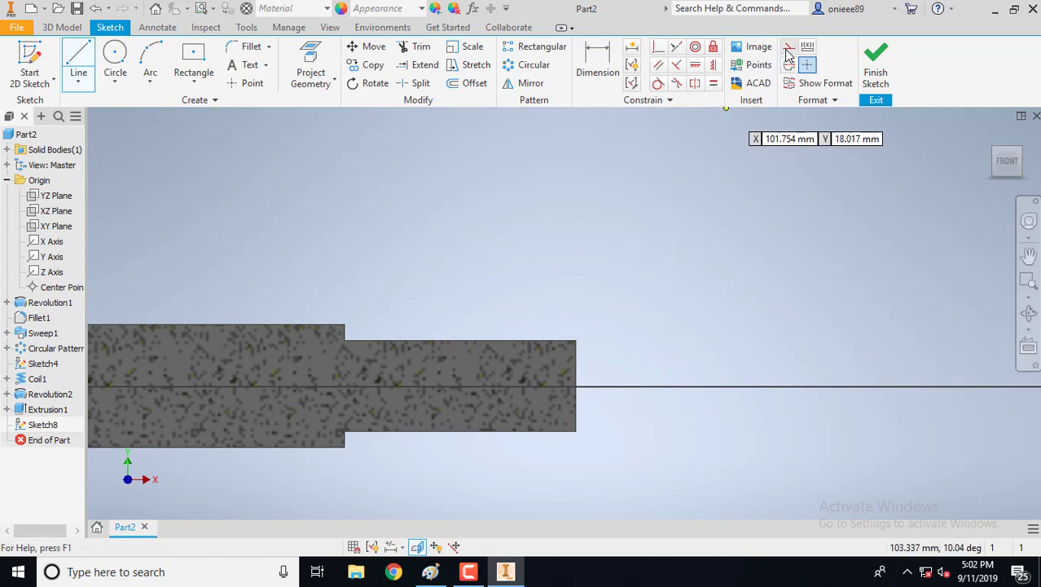
pyautogui.click(576, 385)
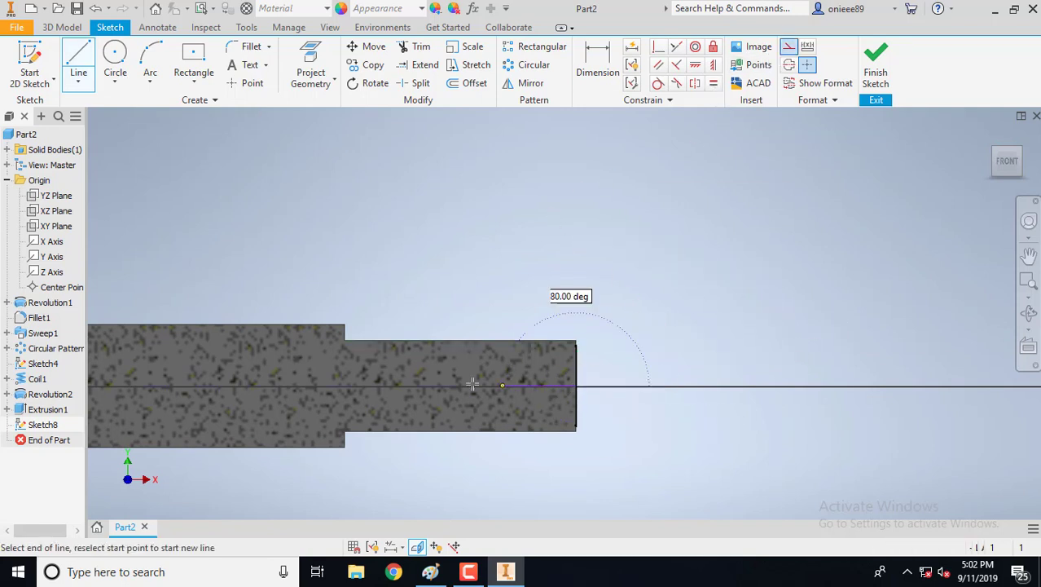
pyautogui.rightClick(433, 402)
pyautogui.click(493, 399)
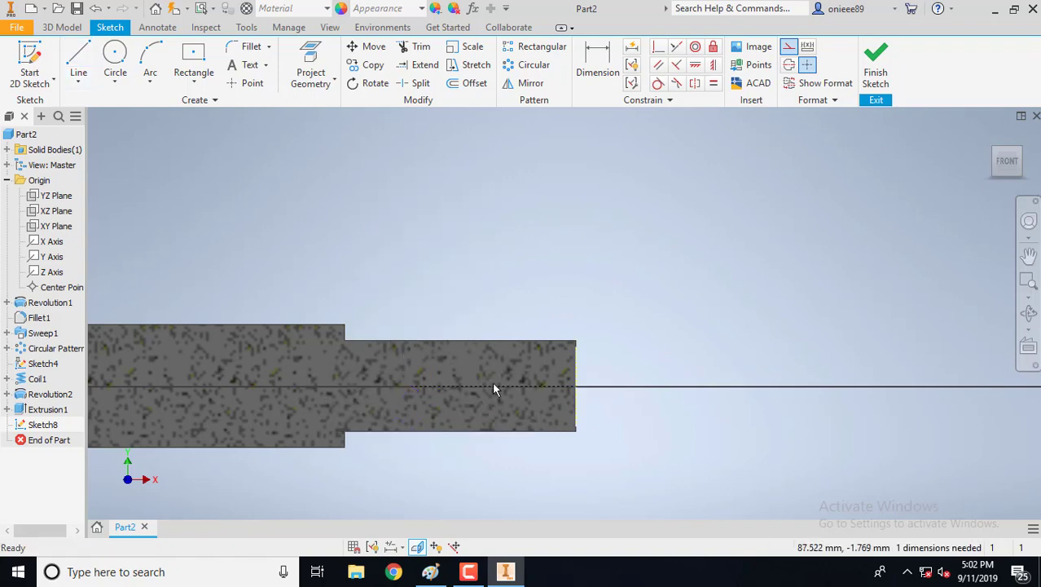
# - Sketch a downward-pointing triangle with a horizontal top side about 9 mm long and its apex on the end face just above the axis
pyautogui.click(78, 54)
pyautogui.click(789, 49)
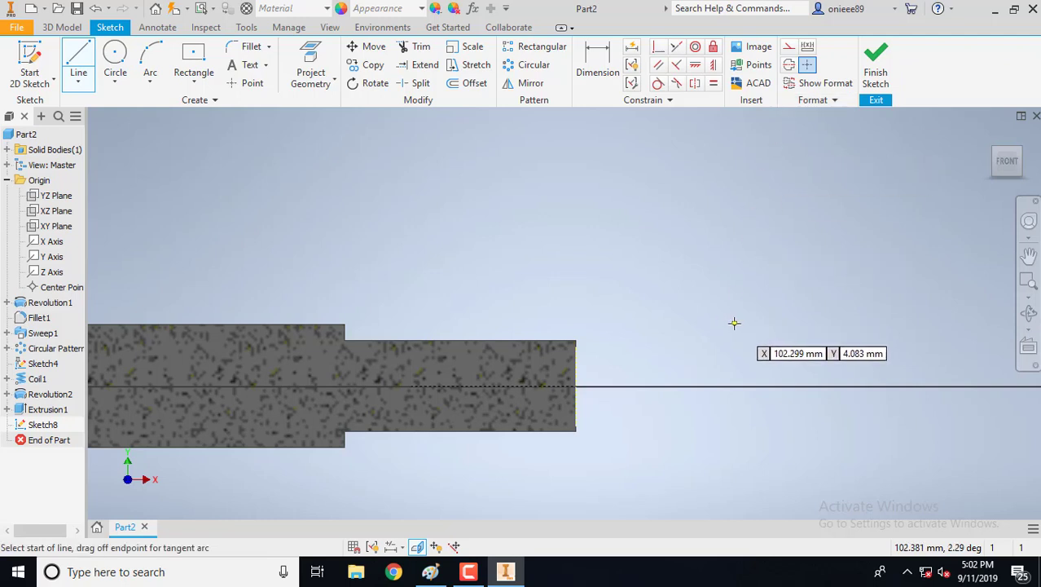
pyautogui.click(575, 371)
pyautogui.click(513, 292)
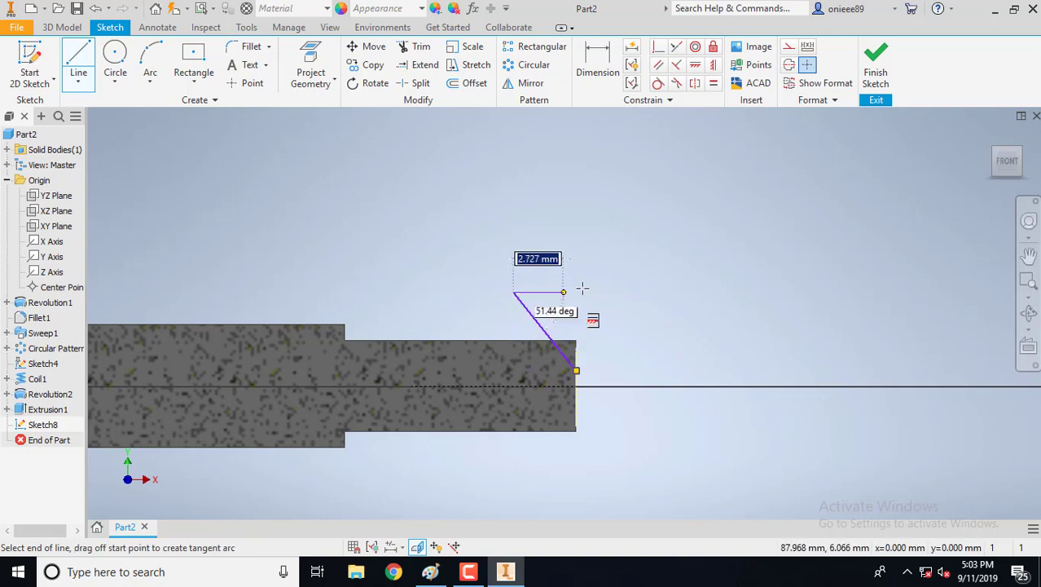
pyautogui.click(650, 291)
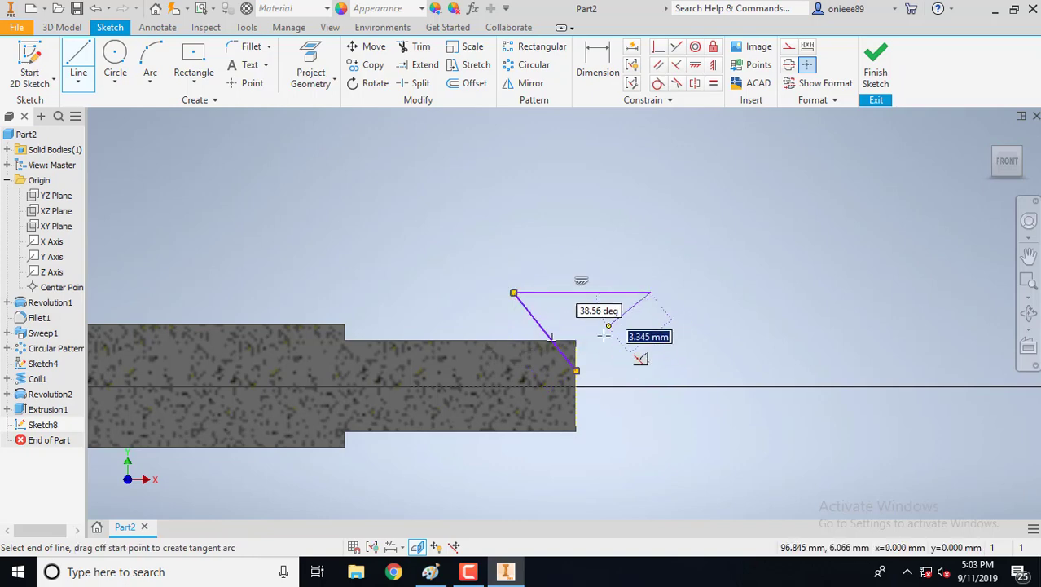
pyautogui.click(576, 370)
pyautogui.rightClick(651, 361)
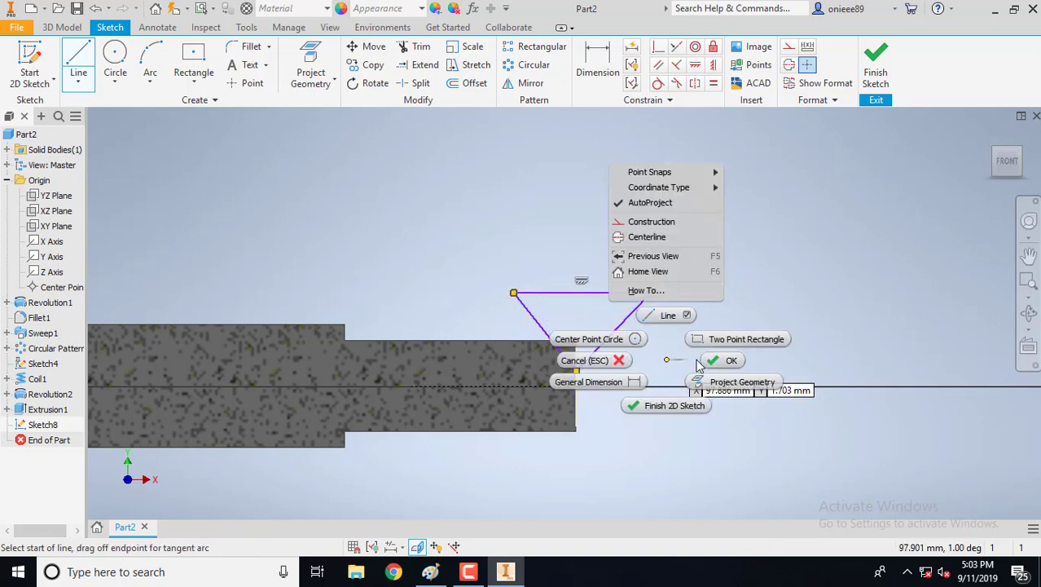
pyautogui.press('Escape')
# - Dimension the triangle's lower vertex 0.5 mm above the construction line
pyautogui.scroll(5, 650, 381)
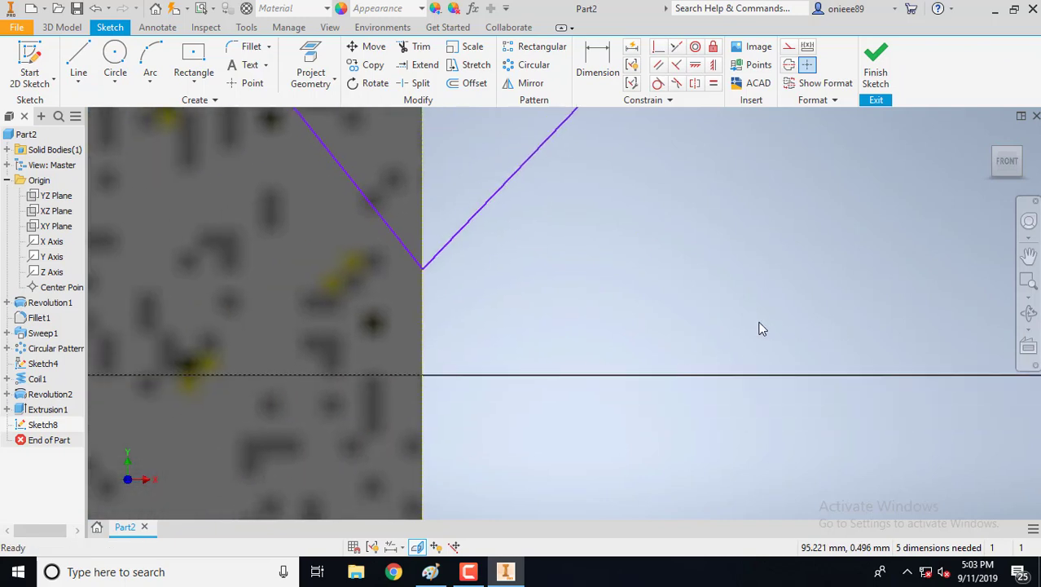
pyautogui.click(597, 63)
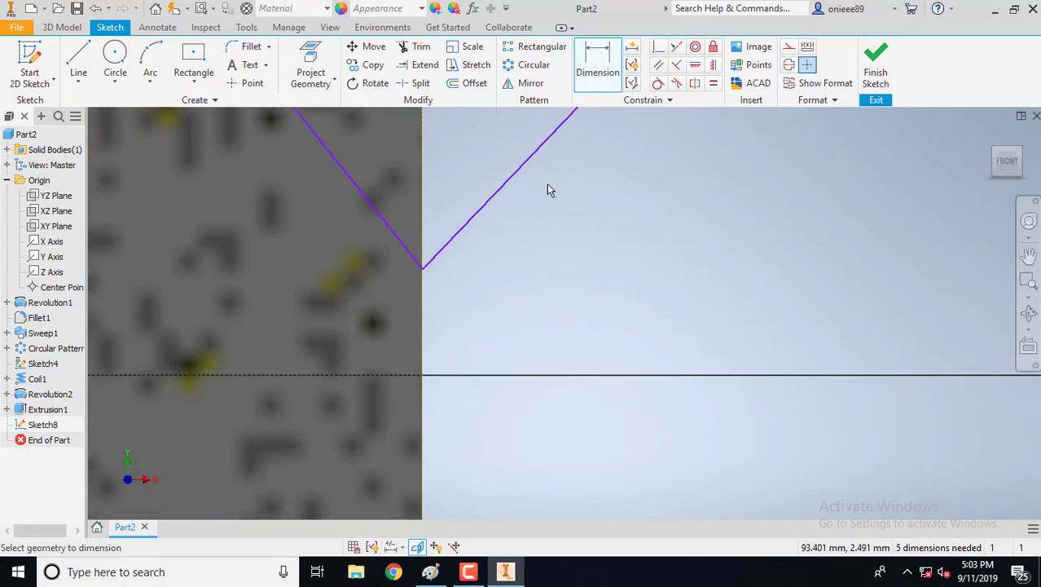
pyautogui.click(423, 268)
pyautogui.click(385, 374)
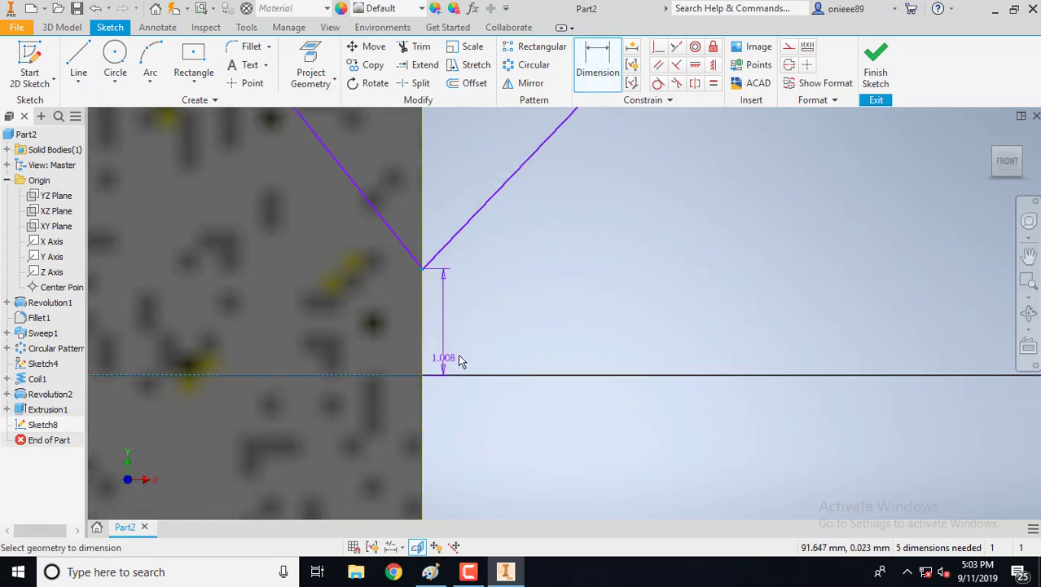
pyautogui.click(480, 355)
pyautogui.click(481, 351)
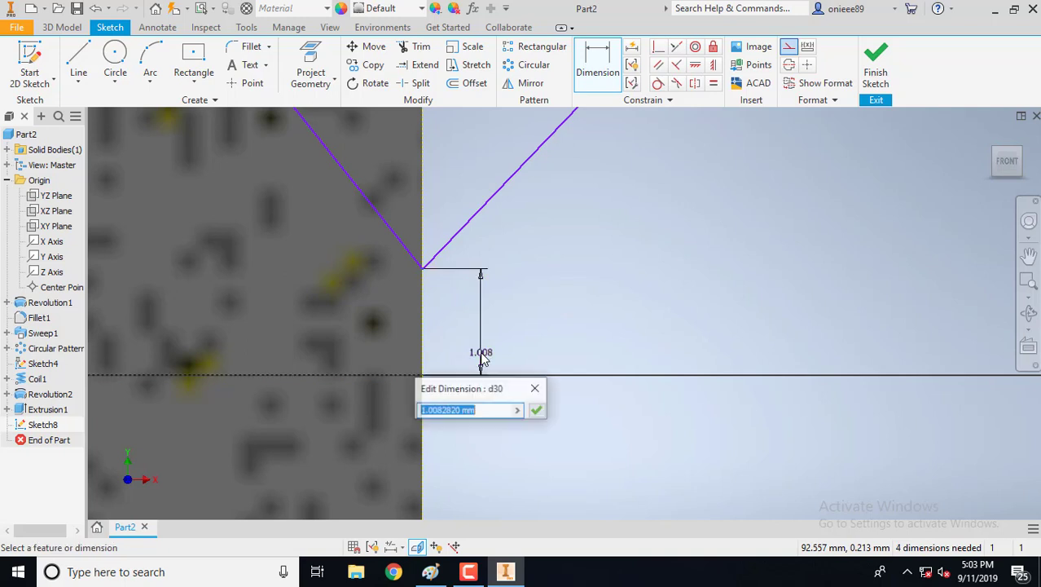
pyautogui.write('0.5')
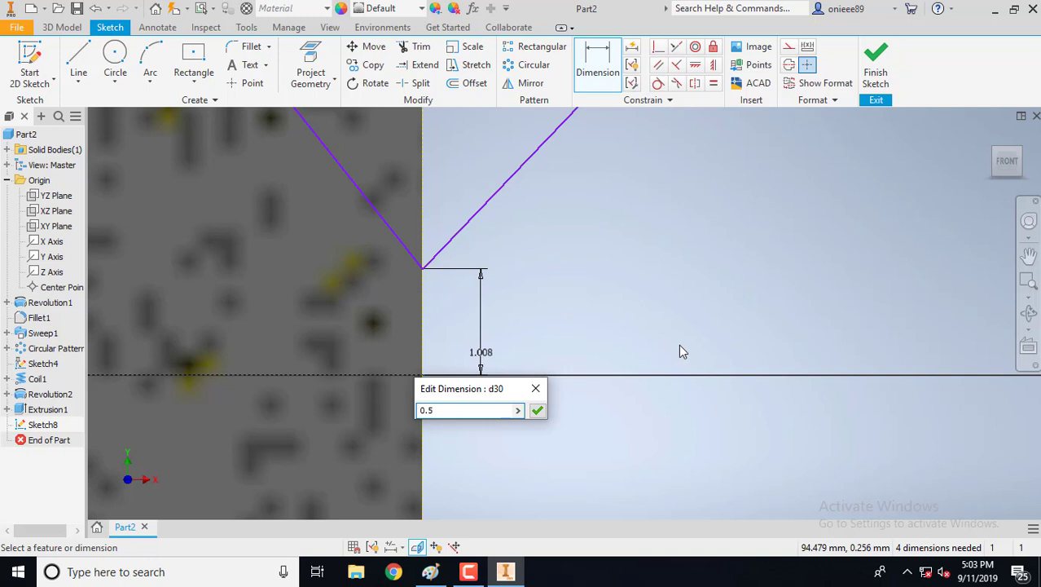
pyautogui.click(537, 410)
# - Add an angular dimension between the triangle's shank-side edge and the construction line and set it to 60 degrees
pyautogui.scroll(-5, 537, 409)
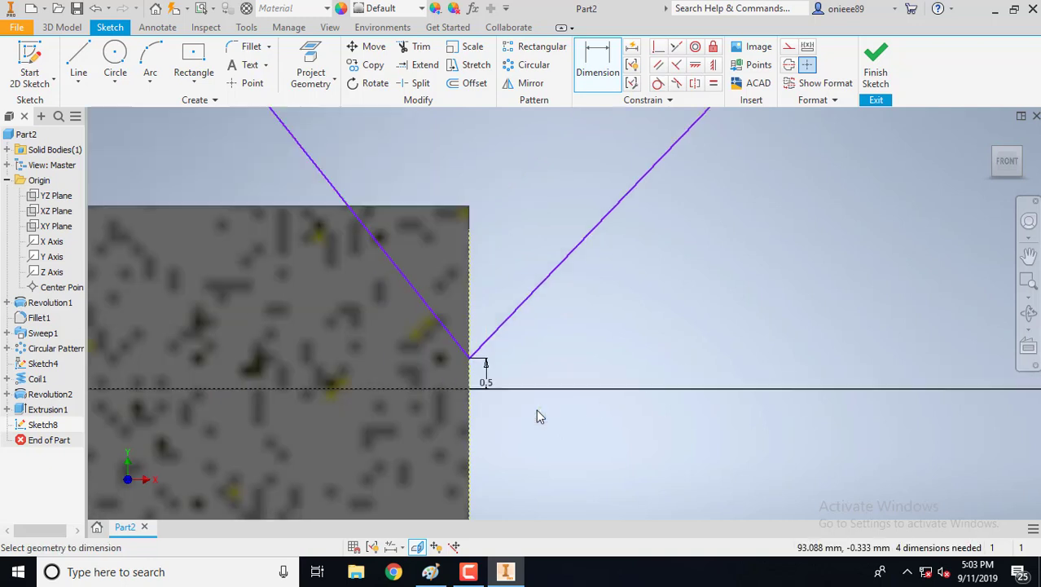
pyautogui.moveTo(541, 414); pyautogui.dragTo(621, 476, button='middle')
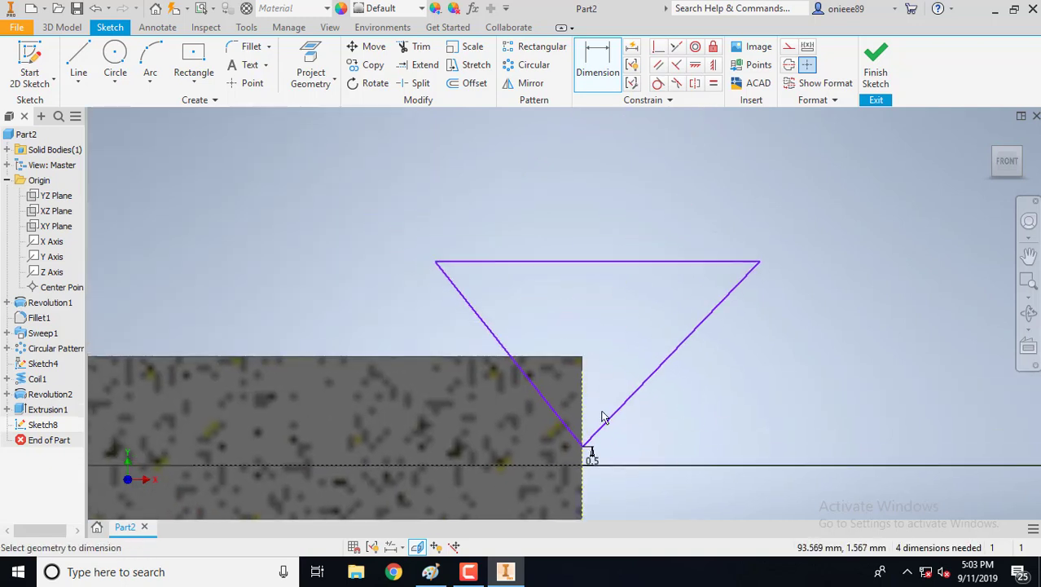
pyautogui.click(552, 409)
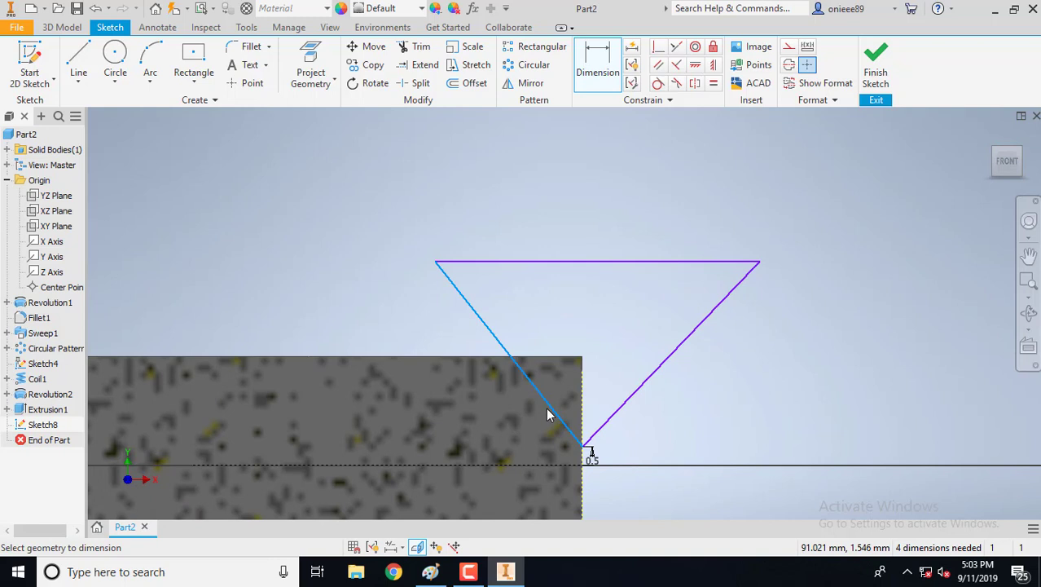
pyautogui.click(523, 466)
pyautogui.click(348, 304)
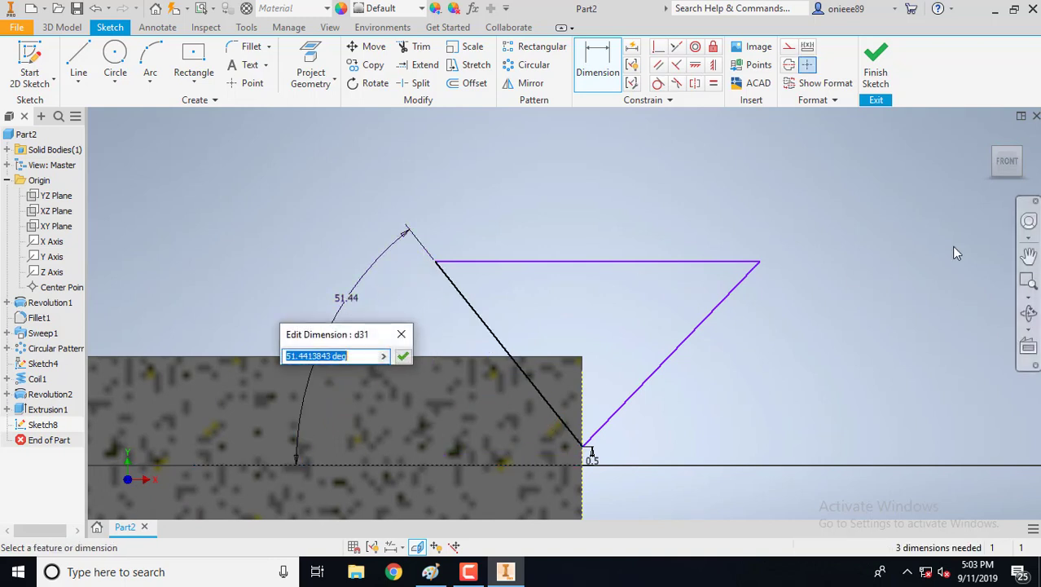
pyautogui.write('60')
pyautogui.press('Return')
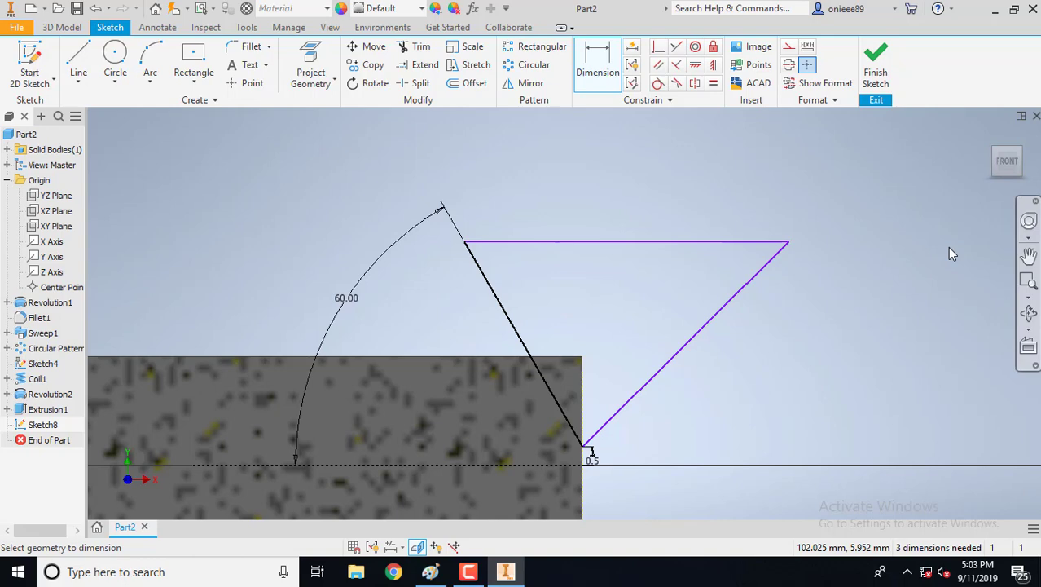
# - Revolve the triangle a full 360 degrees around the construction line as a Cut to bevel the square drive's end
pyautogui.scroll(-3, 900, 269)
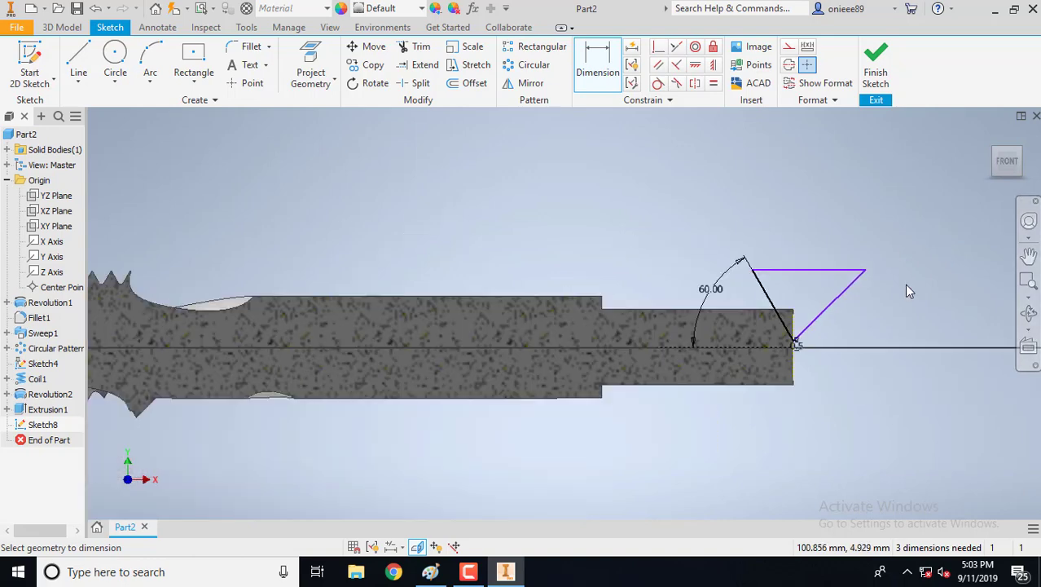
pyautogui.click(62, 27)
pyautogui.click(108, 57)
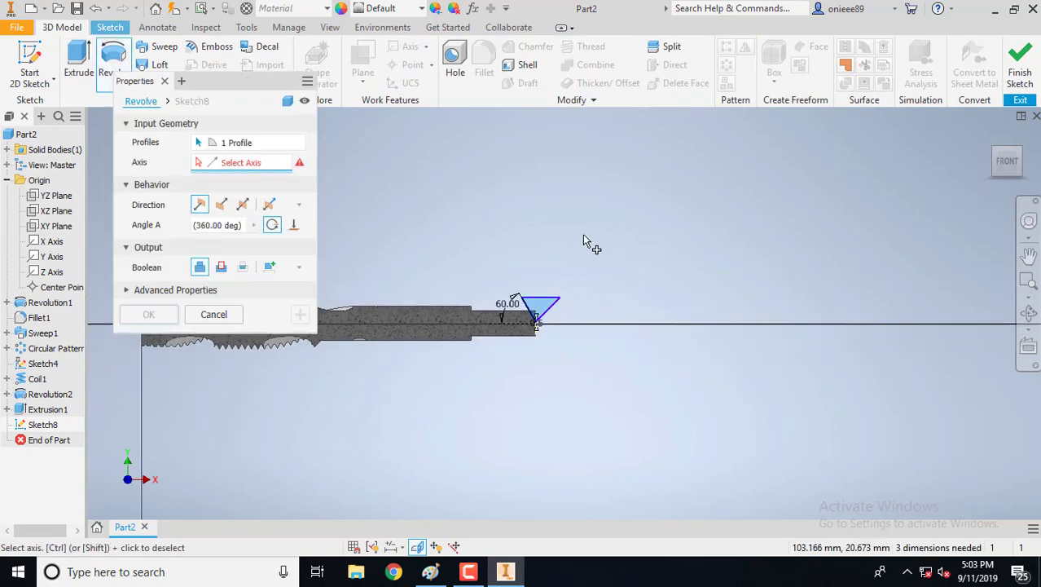
pyautogui.click(1028, 313)
pyautogui.moveTo(622, 344); pyautogui.dragTo(577, 309)
pyautogui.click(221, 268)
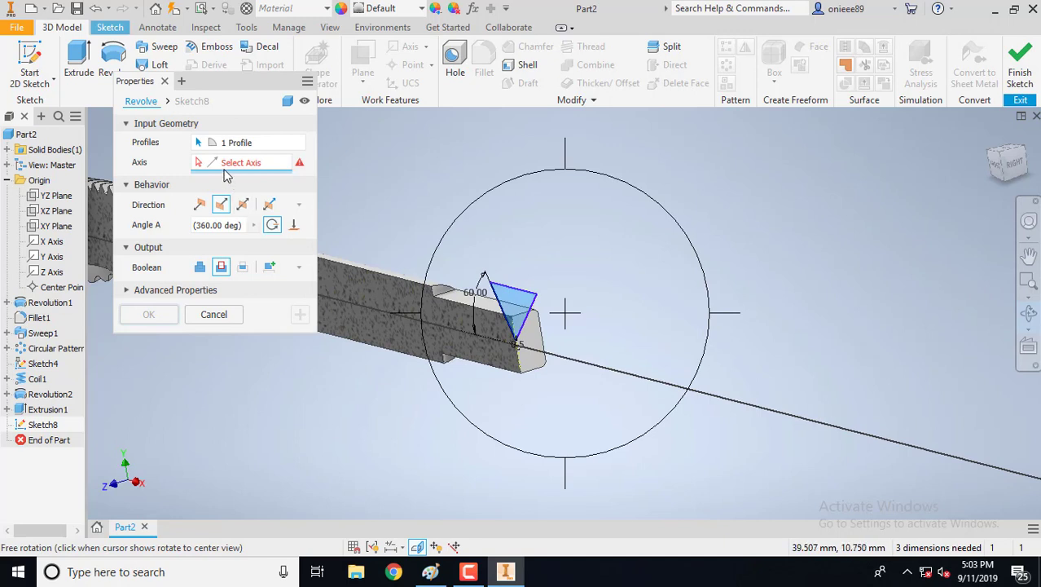
pyautogui.rightClick(383, 395)
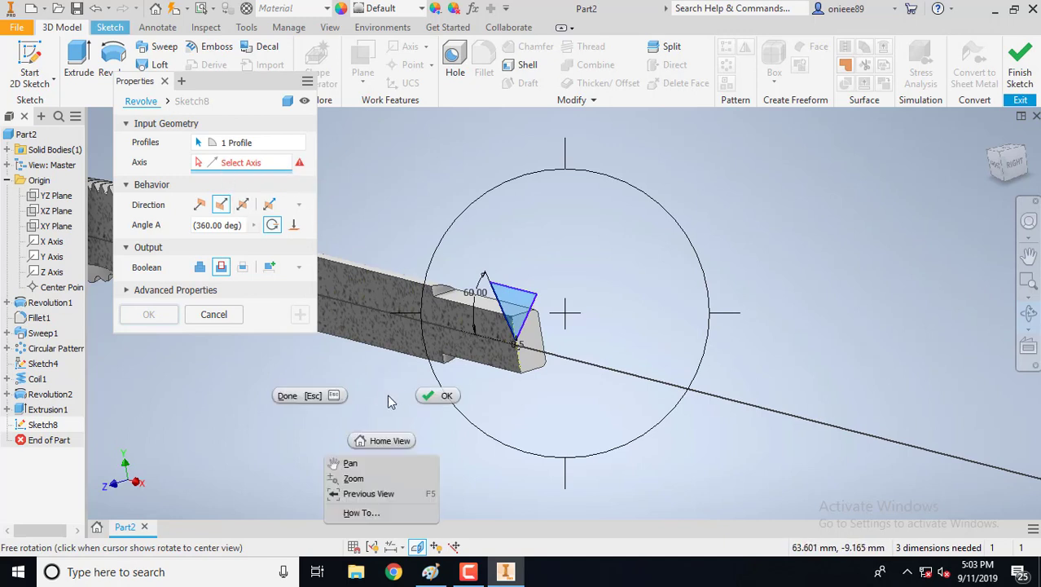
pyautogui.click(427, 396)
pyautogui.click(489, 341)
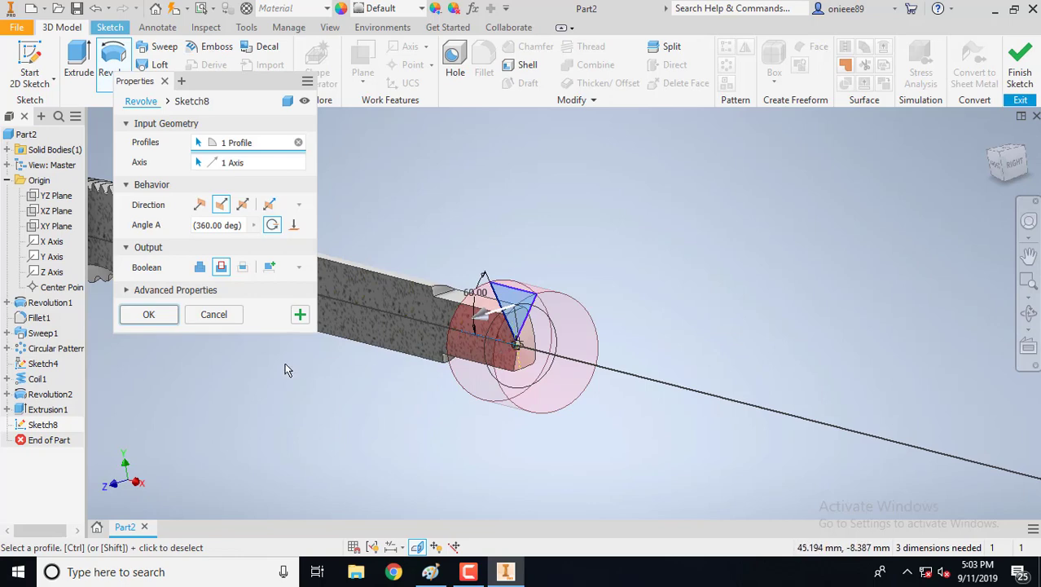
pyautogui.click(149, 315)
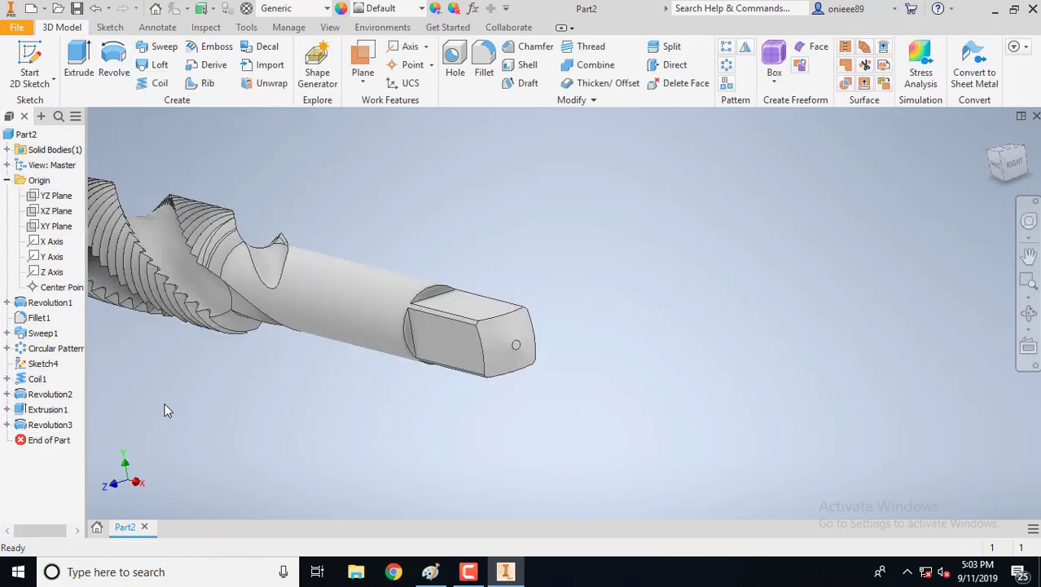
# - Set a constant fillet radius of 0.75 mm and select the shoulder edges of two adjacent flats of the square drive
pyautogui.click(1029, 313)
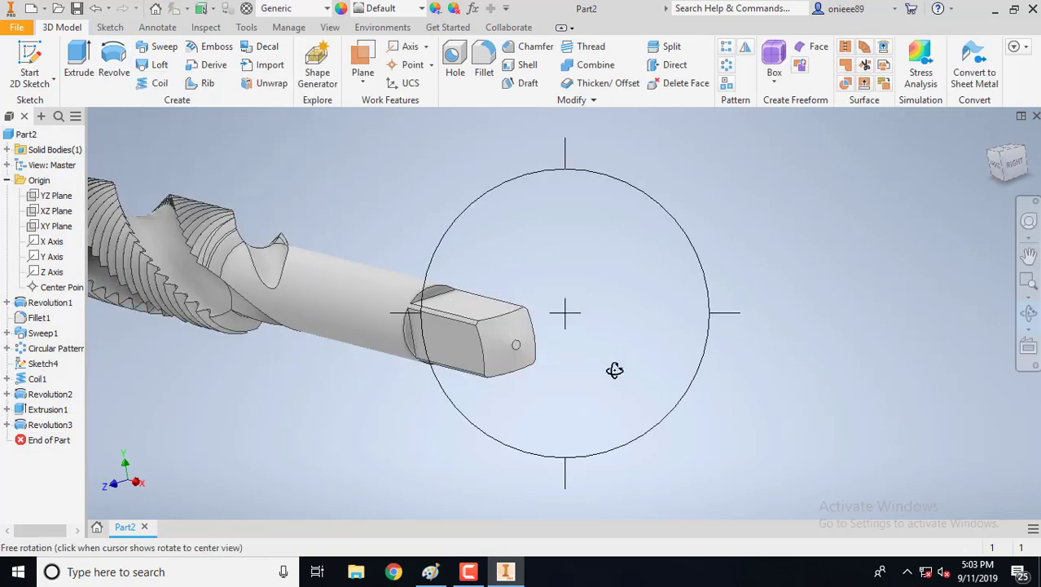
pyautogui.moveTo(616, 363); pyautogui.dragTo(592, 379)
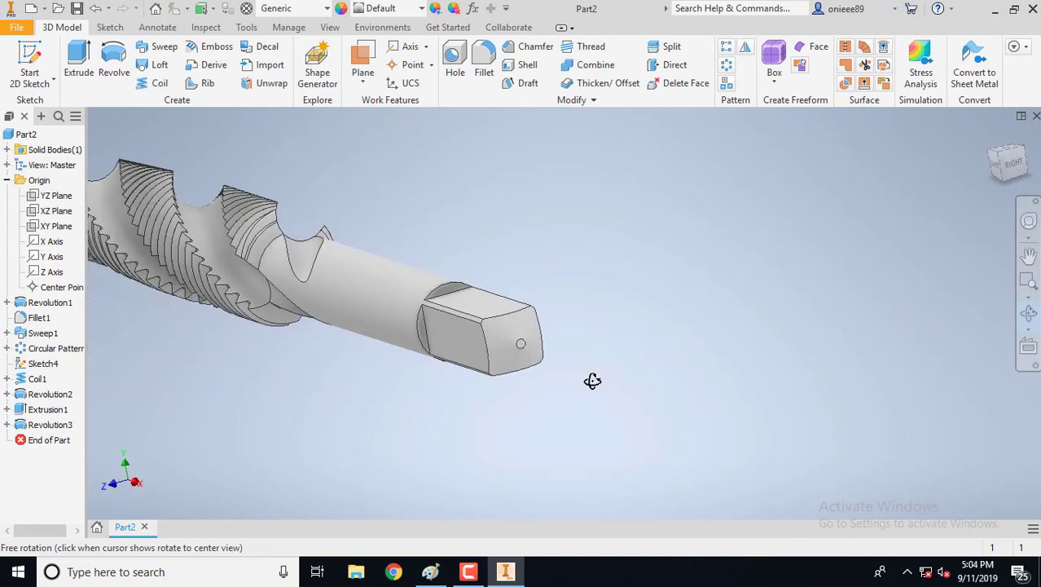
pyautogui.rightClick(711, 230)
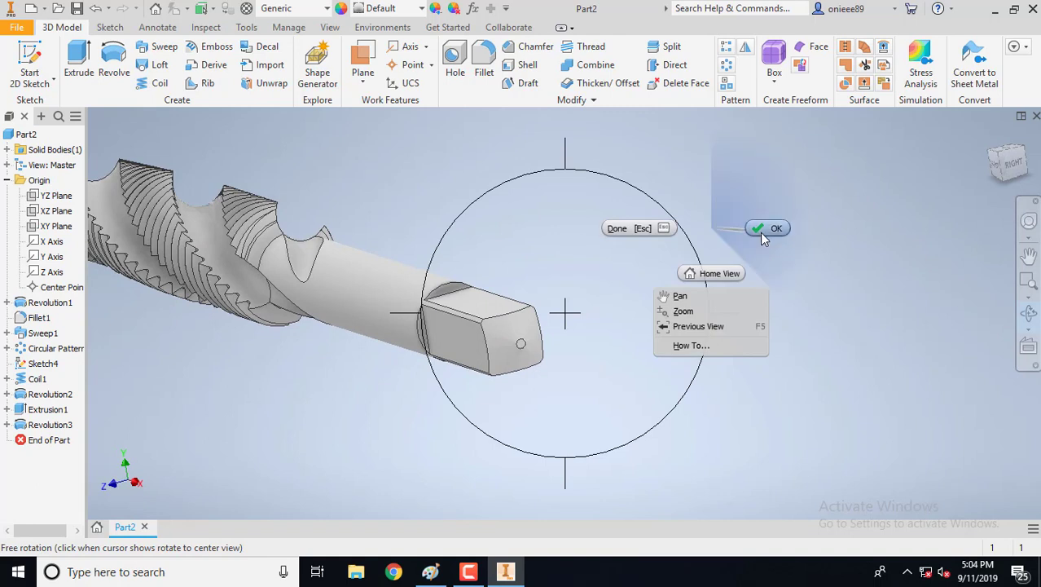
pyautogui.click(760, 229)
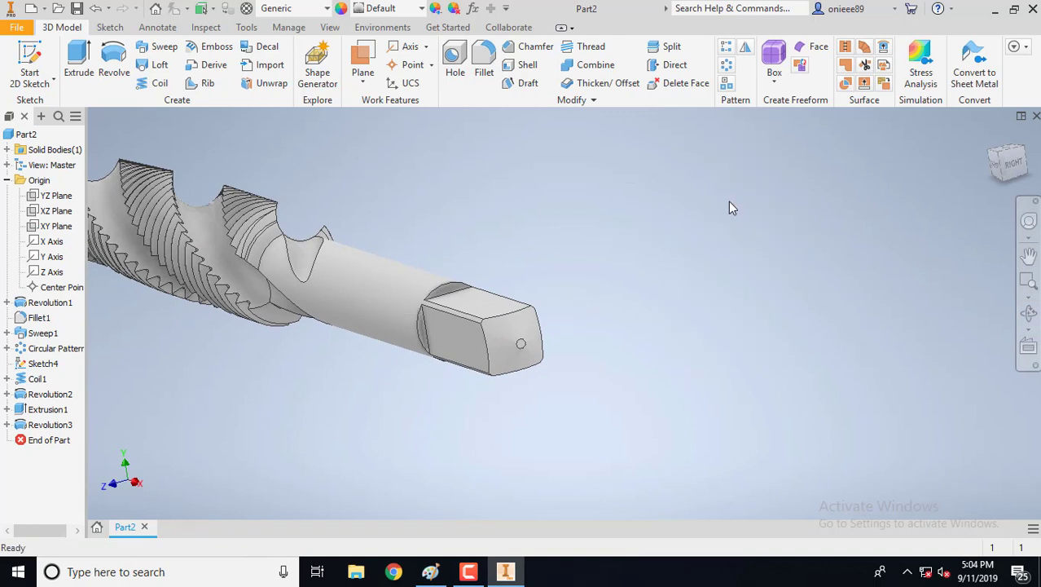
pyautogui.click(484, 65)
pyautogui.click(198, 199)
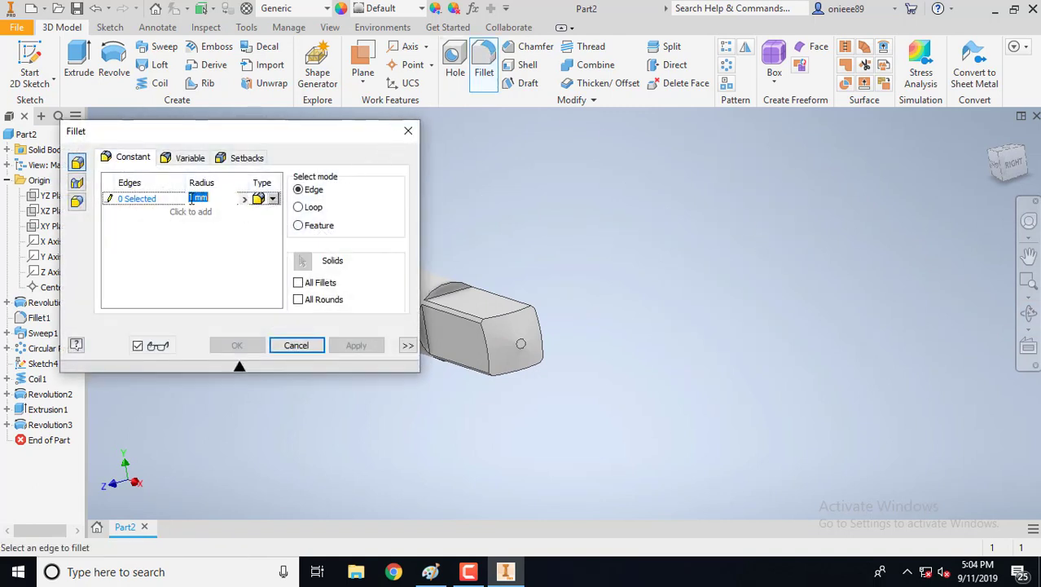
pyautogui.press('Delete')
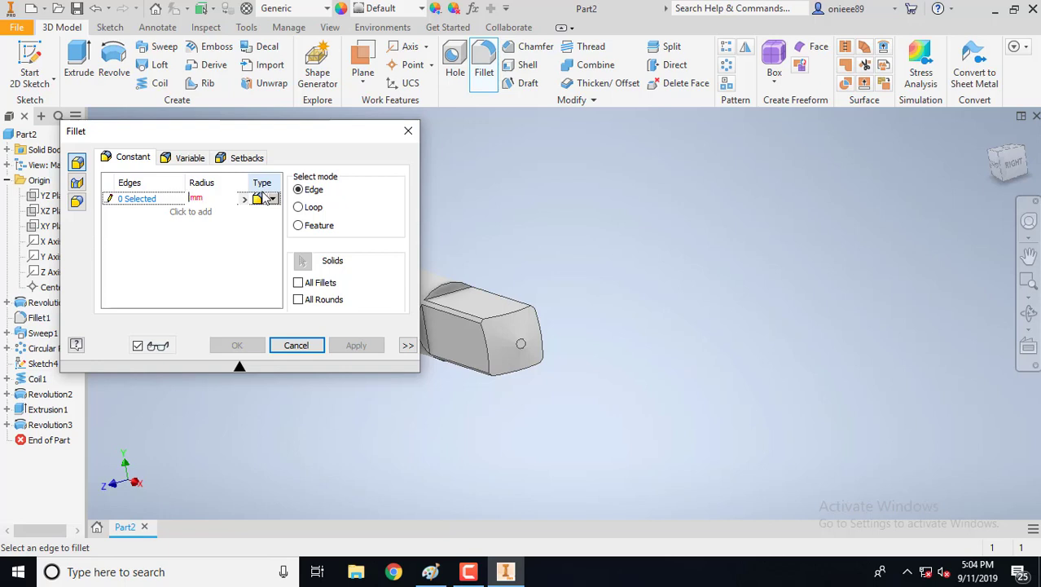
pyautogui.write('0.75')
pyautogui.click(450, 295)
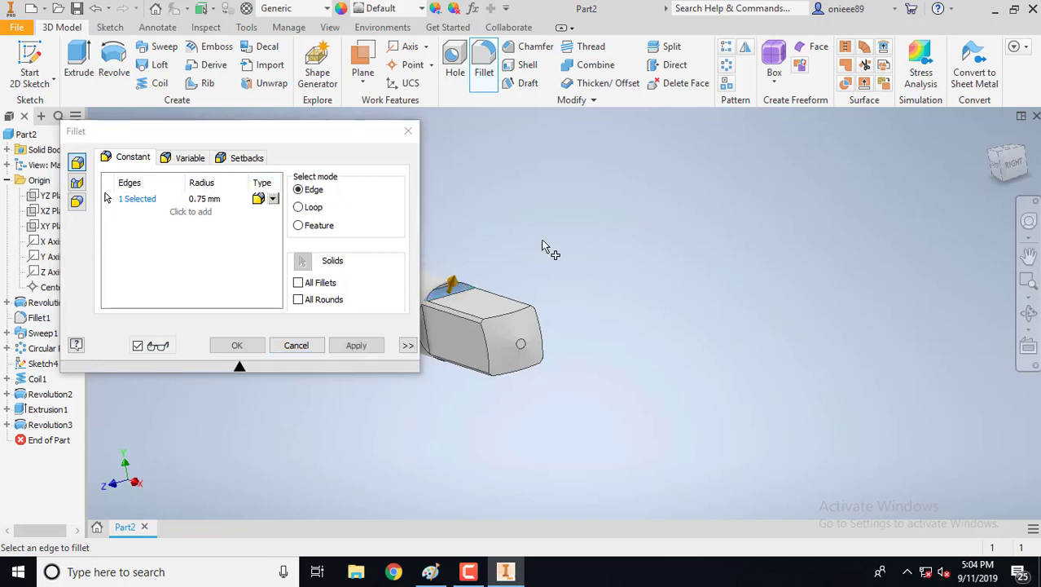
pyautogui.moveTo(544, 248); pyautogui.dragTo(623, 221, button='middle')
pyautogui.click(503, 310)
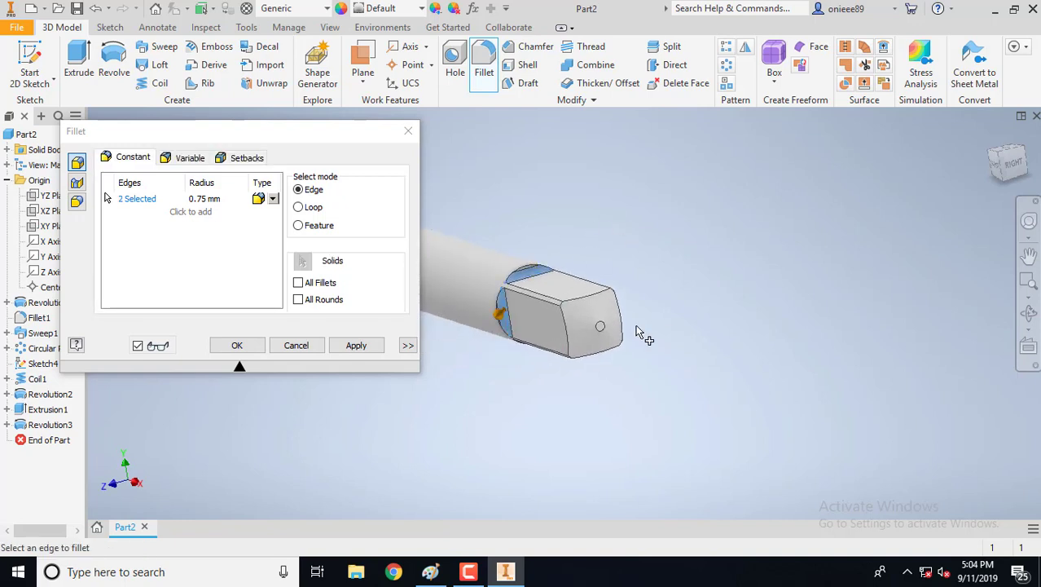
# - Add the third flat's shoulder edge on the underside of the square drive to the fillet selection
pyautogui.click(1029, 313)
pyautogui.moveTo(539, 334); pyautogui.dragTo(548, 294)
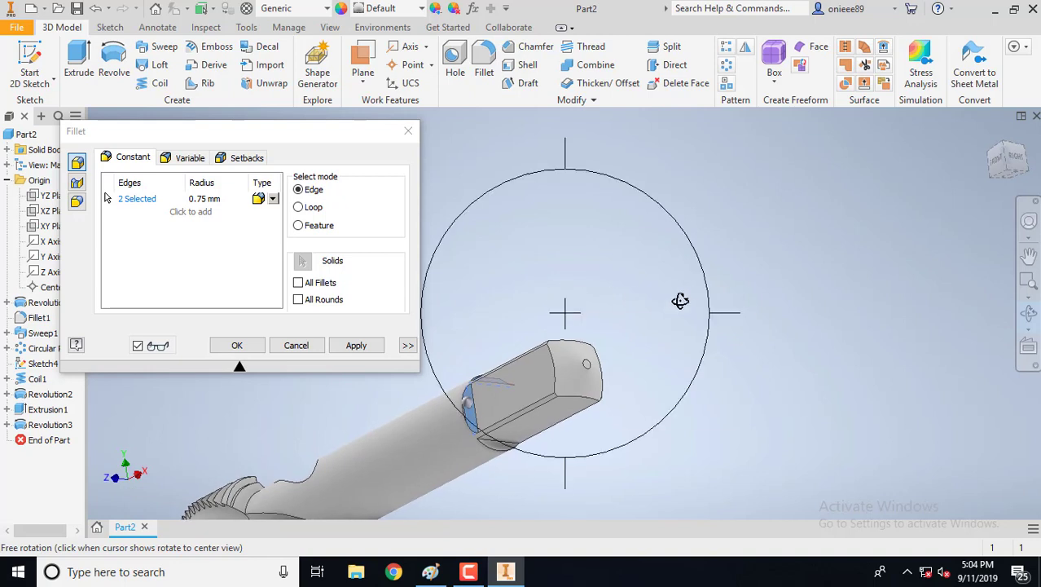
pyautogui.rightClick(668, 298)
pyautogui.click(644, 365)
pyautogui.click(507, 442)
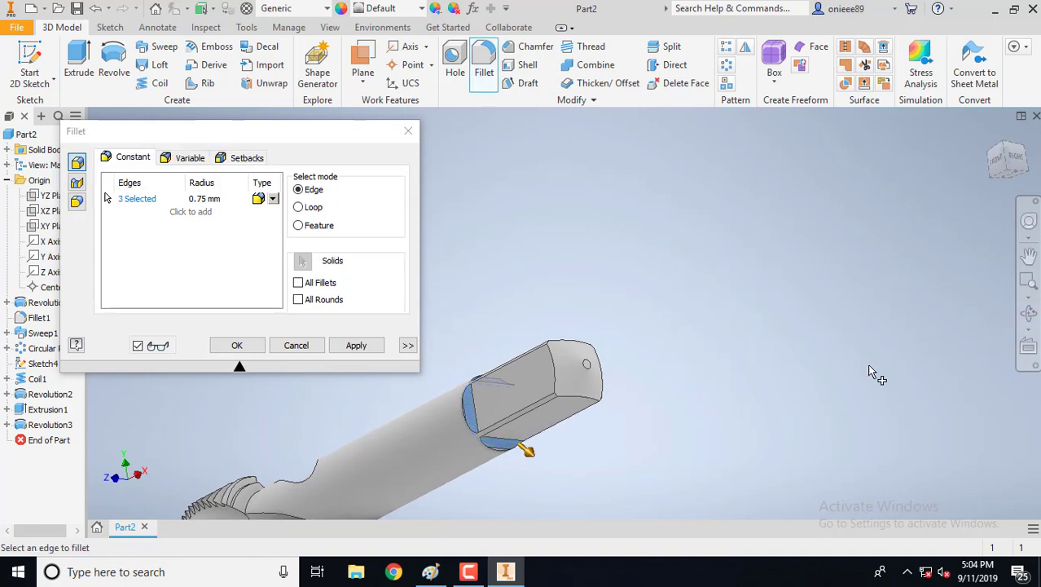
# - Add the remaining flat's shoulder edge, apply the 0.75 mm fillet to all four edges and close the Fillet command
pyautogui.click(1028, 313)
pyautogui.moveTo(623, 338); pyautogui.dragTo(522, 295)
pyautogui.rightClick(522, 292)
pyautogui.click(568, 290)
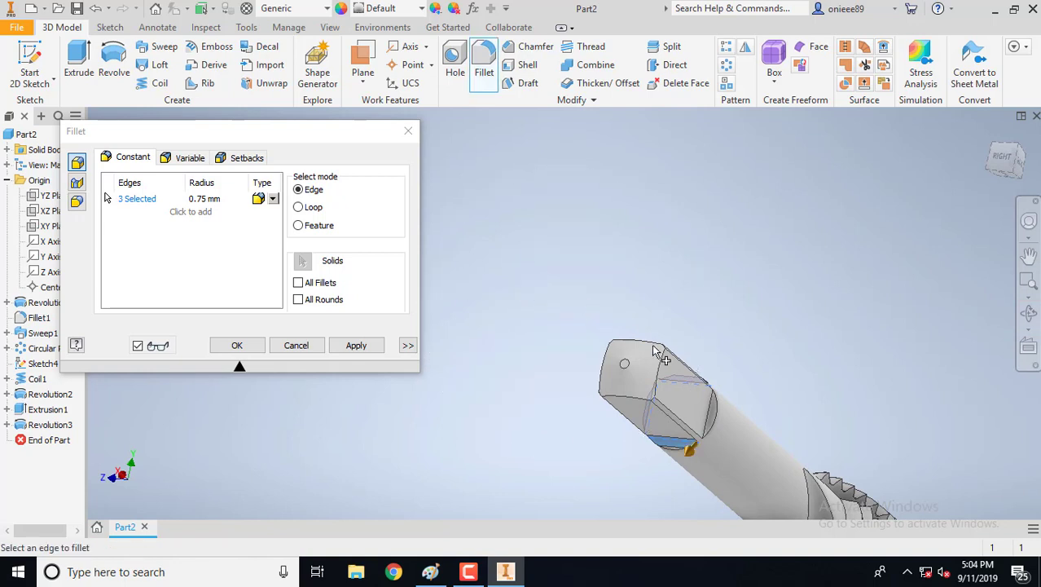
pyautogui.click(713, 414)
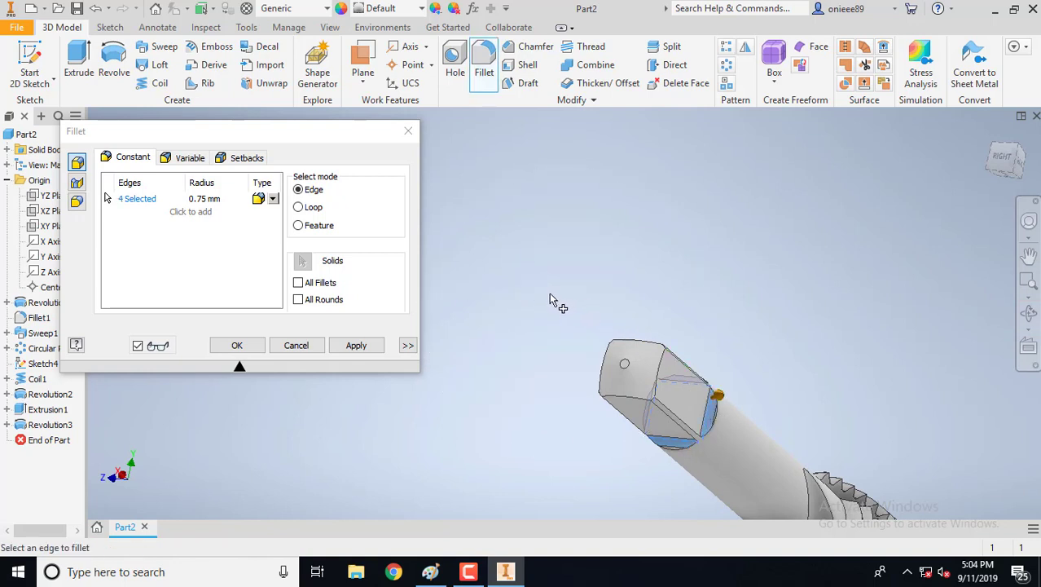
pyautogui.click(356, 345)
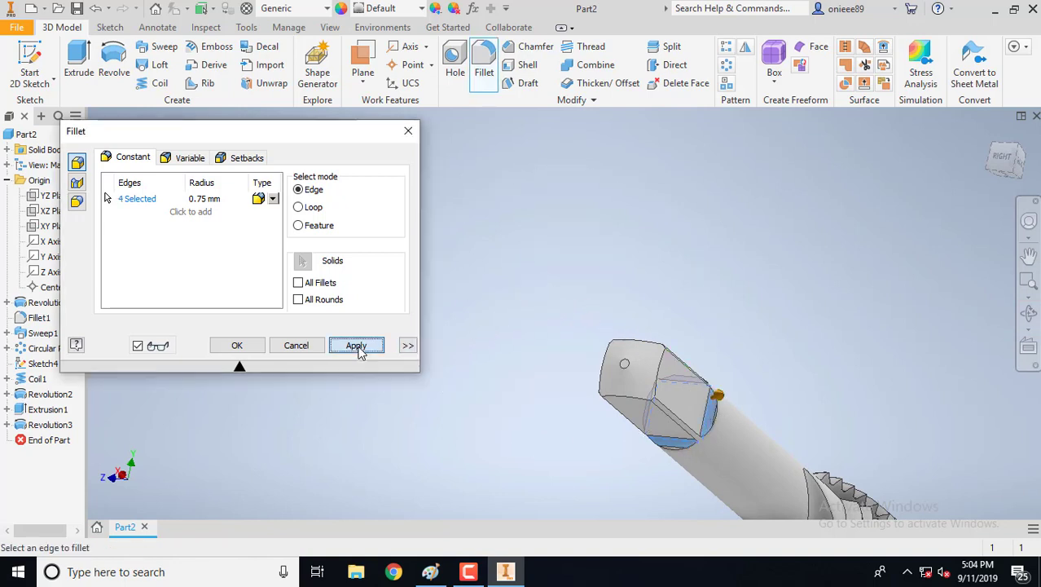
pyautogui.click(1029, 312)
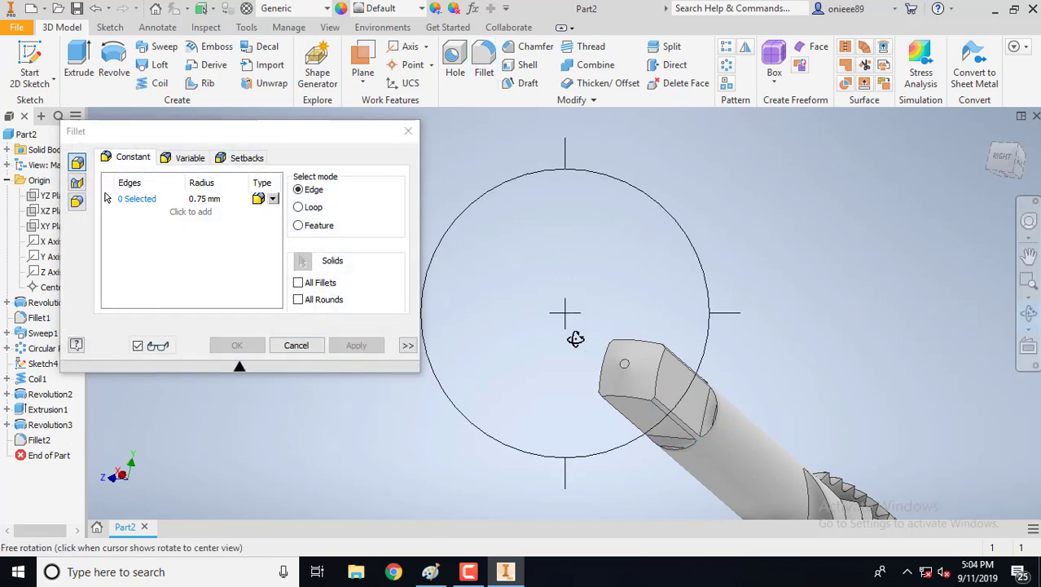
pyautogui.moveTo(574, 337); pyautogui.dragTo(715, 385)
pyautogui.moveTo(635, 379)
pyautogui.mouseDown()
pyautogui.moveTo(668, 379)
pyautogui.moveTo(683, 395)
pyautogui.moveTo(639, 388)
pyautogui.mouseUp()
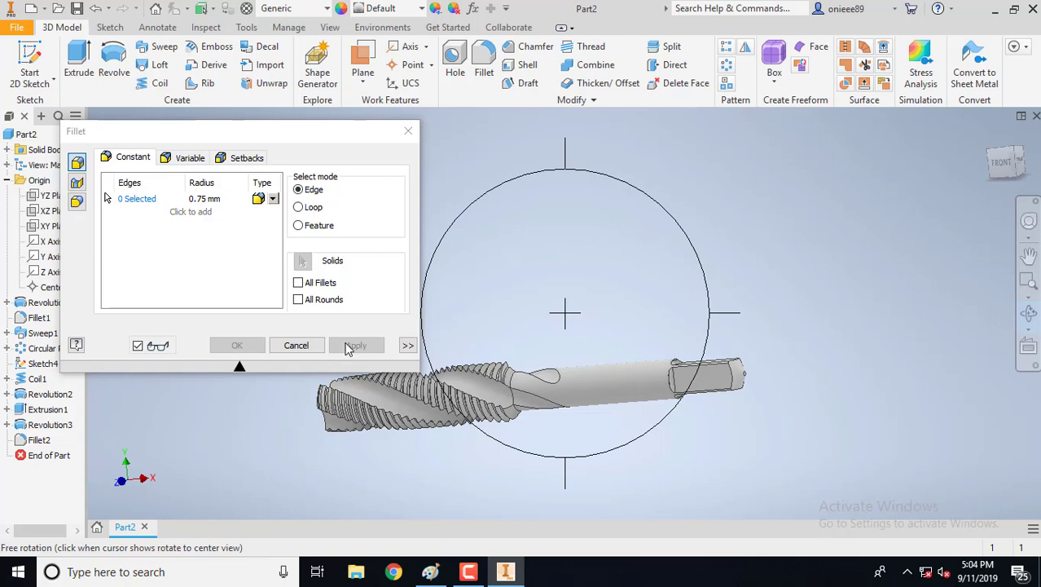
pyautogui.click(296, 345)
# - Examine the whole tap from several sides, checking the thread, the flutes and the square drive end
pyautogui.click(1028, 313)
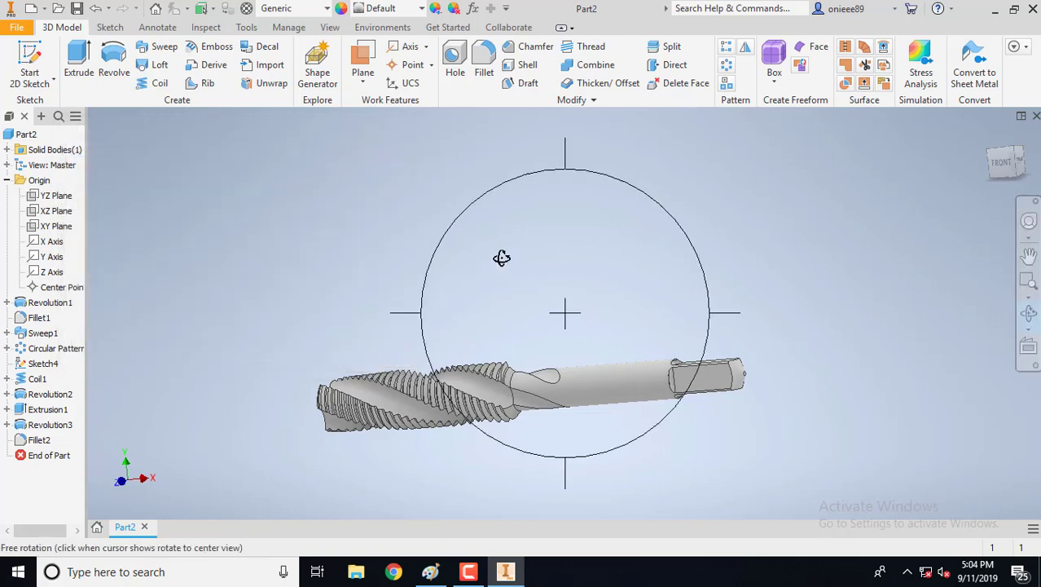
pyautogui.moveTo(533, 224); pyautogui.dragTo(551, 312)
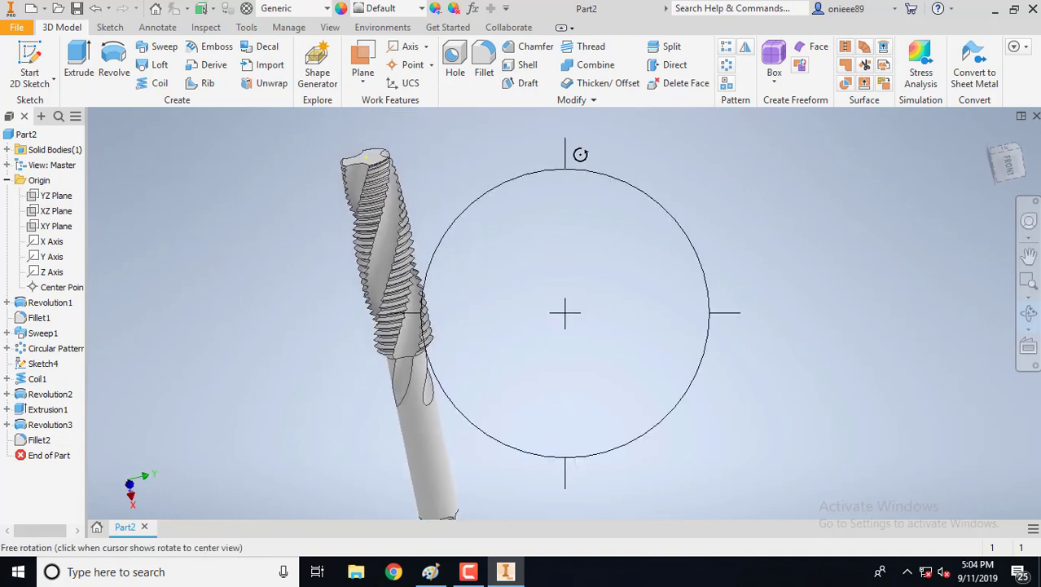
pyautogui.moveTo(581, 156); pyautogui.dragTo(738, 197)
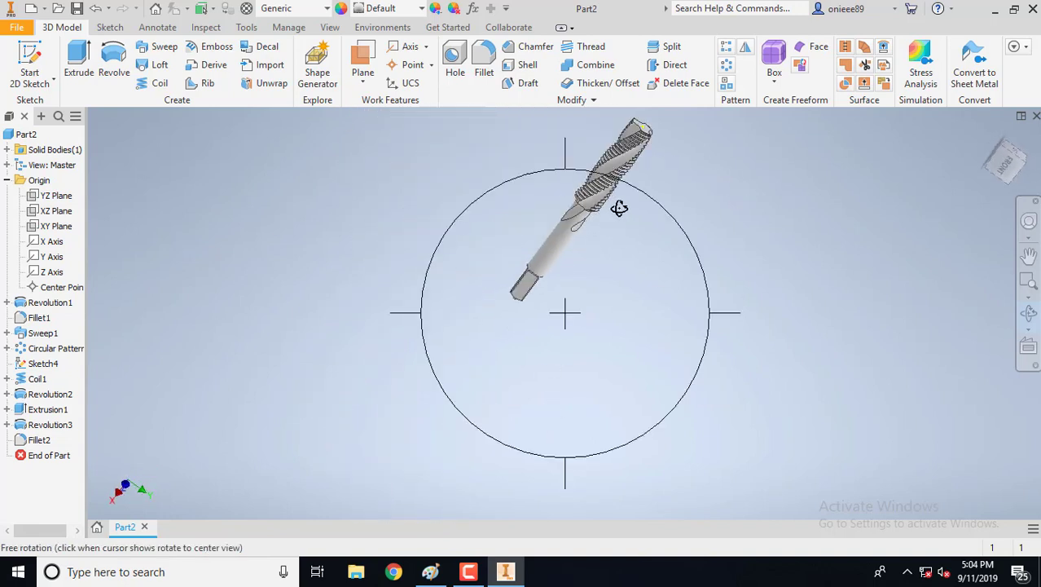
pyautogui.moveTo(606, 232); pyautogui.dragTo(534, 333)
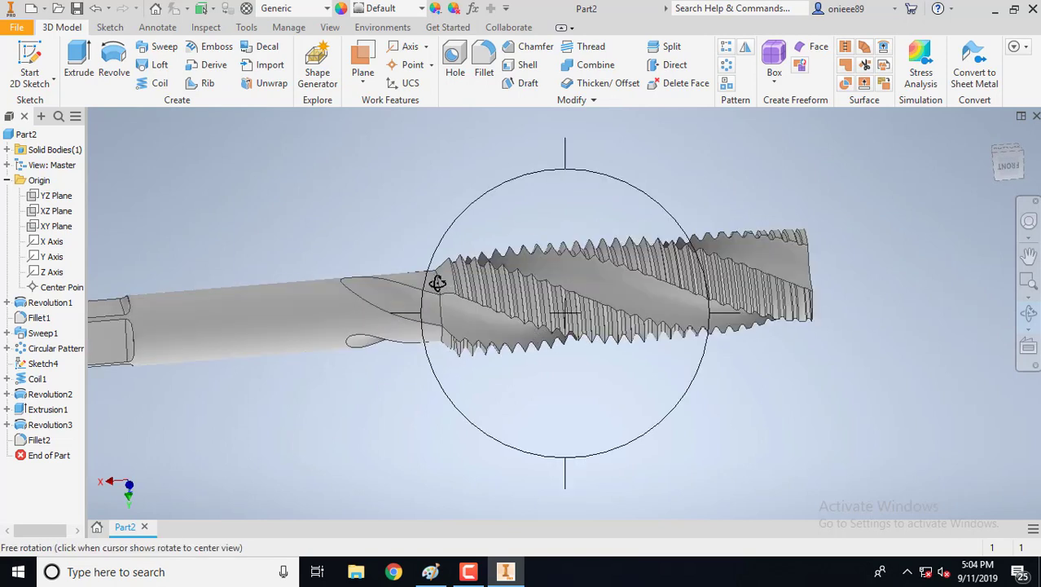
pyautogui.rightClick(250, 184)
pyautogui.click(302, 179)
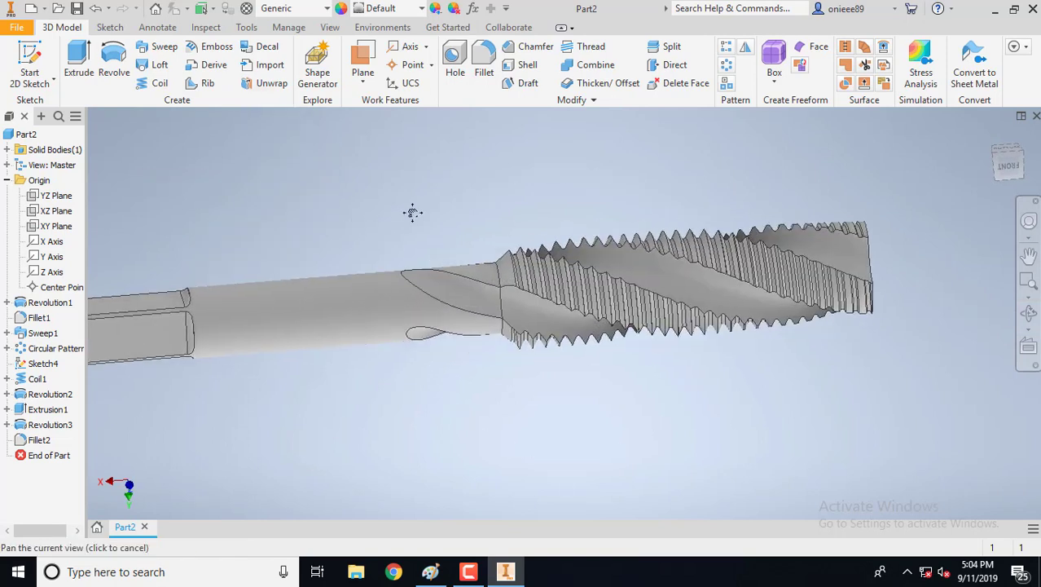
pyautogui.scroll(-3, 414, 213)
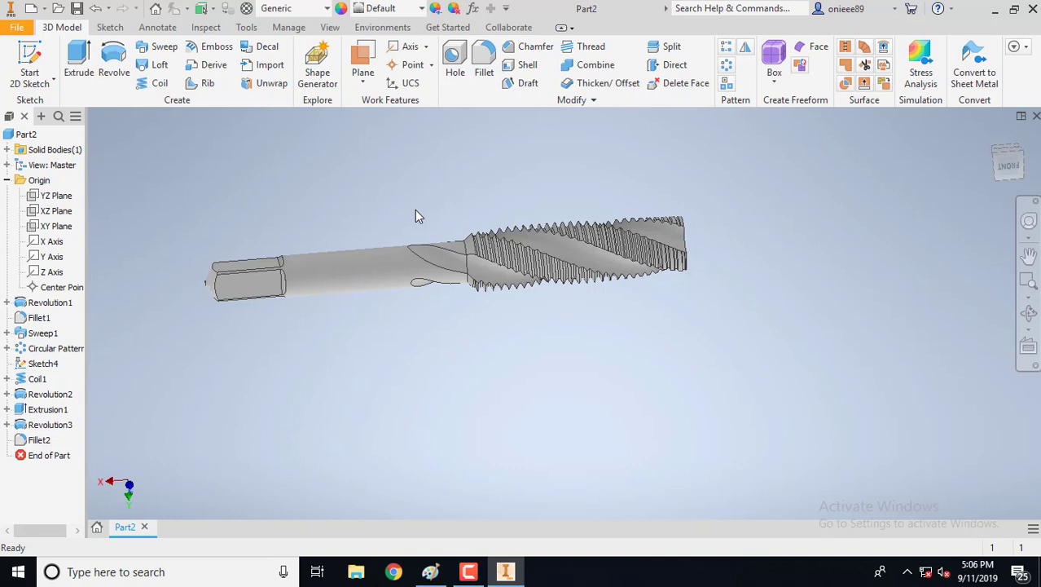
# - Assign the material Steel, Carbon to the tap
pyautogui.click(326, 9)
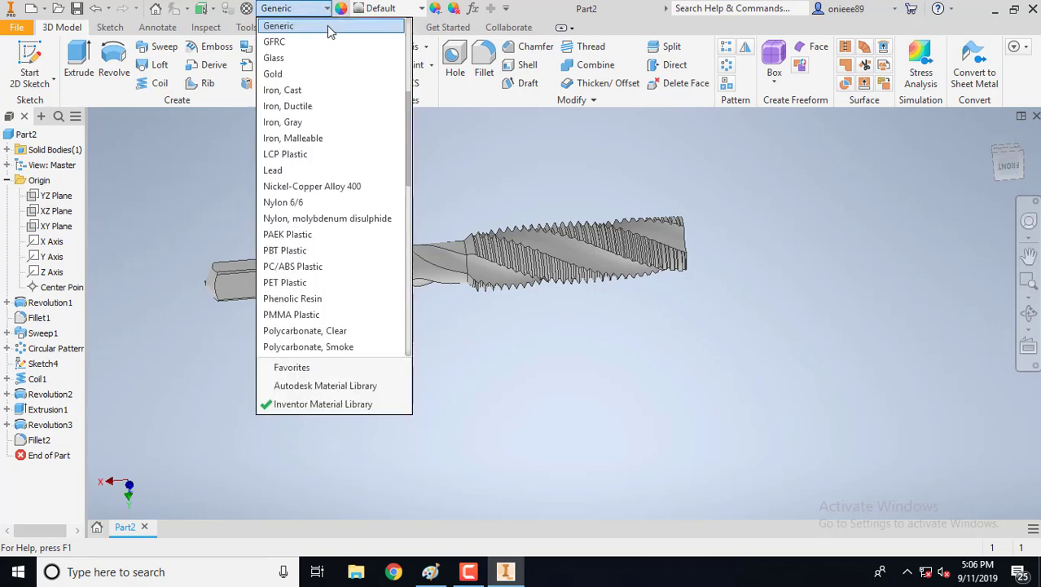
pyautogui.scroll(-4, 339, 198)
pyautogui.scroll(-5, 339, 198)
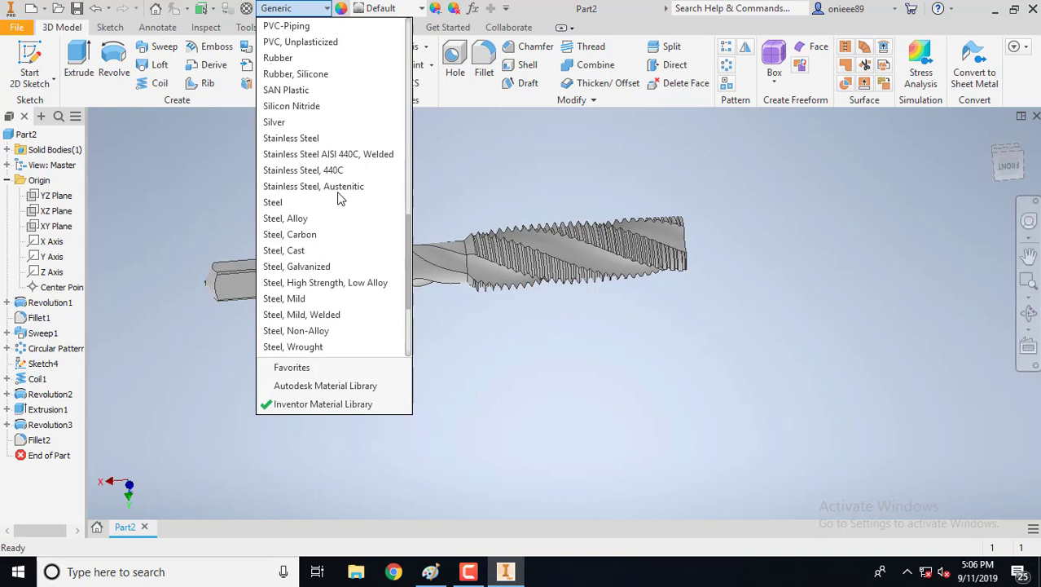
pyautogui.scroll(-1, 341, 198)
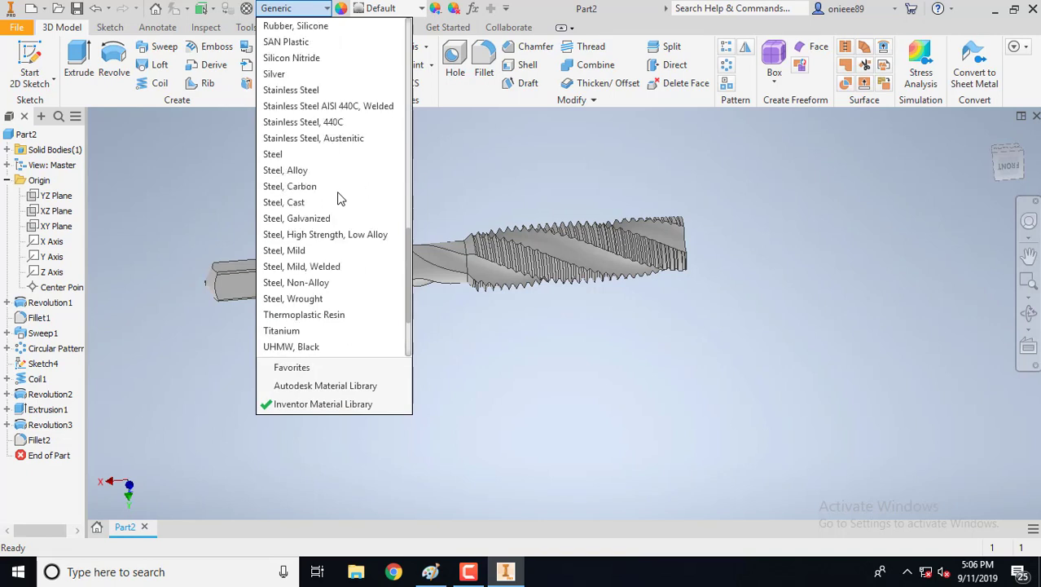
pyautogui.click(307, 186)
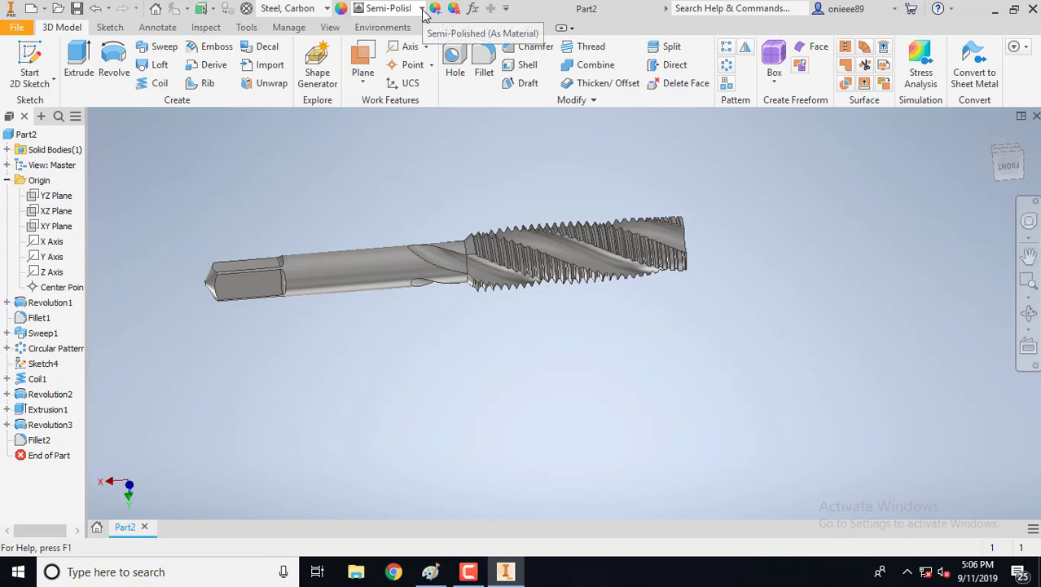
# - Apply the Weld - Brass appearance to the helical flute face in the middle of the threaded section
pyautogui.click(543, 251)
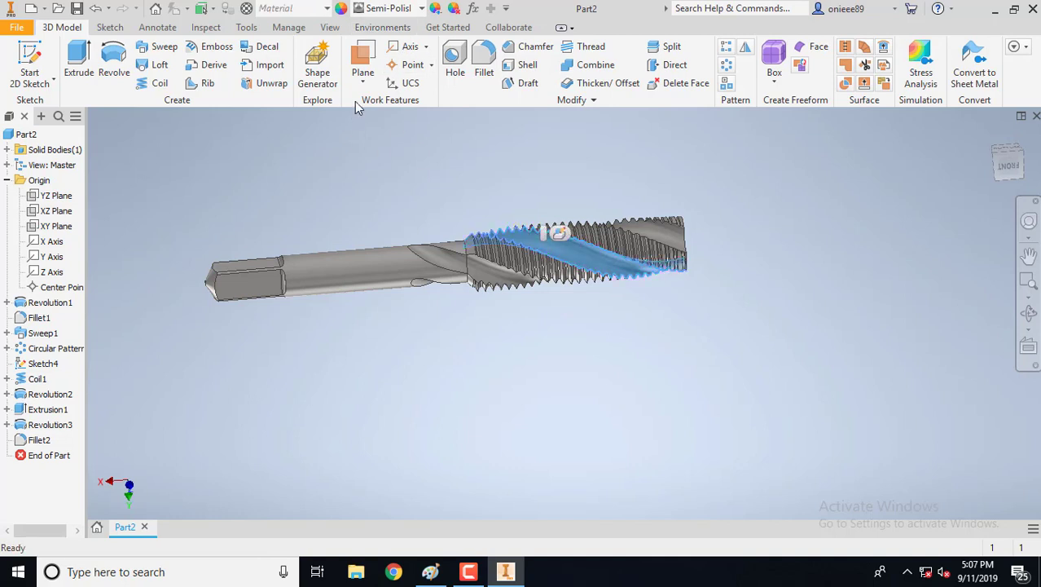
pyautogui.click(423, 10)
pyautogui.scroll(-3, 420, 236)
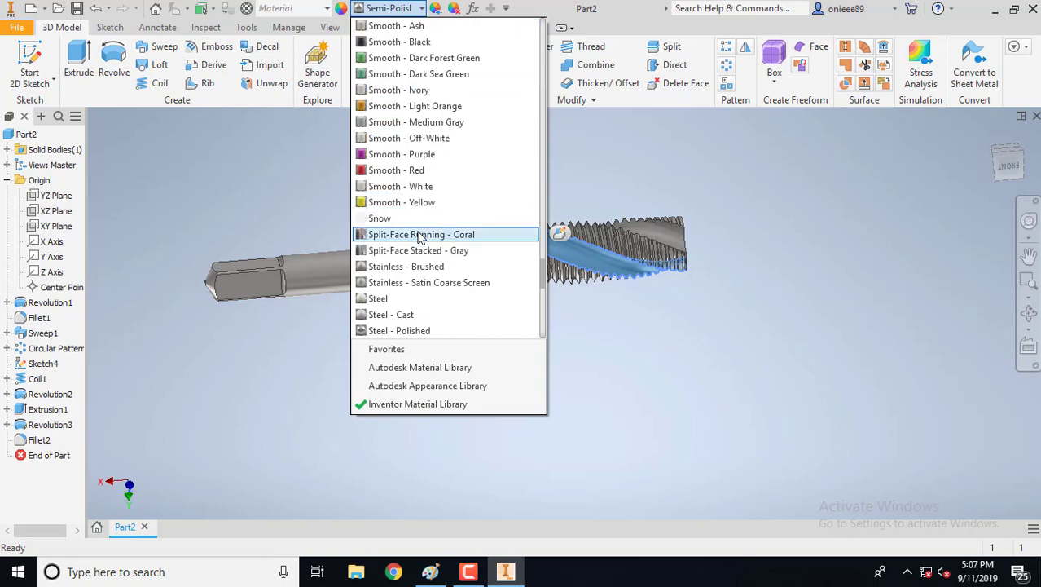
pyautogui.scroll(-7, 419, 235)
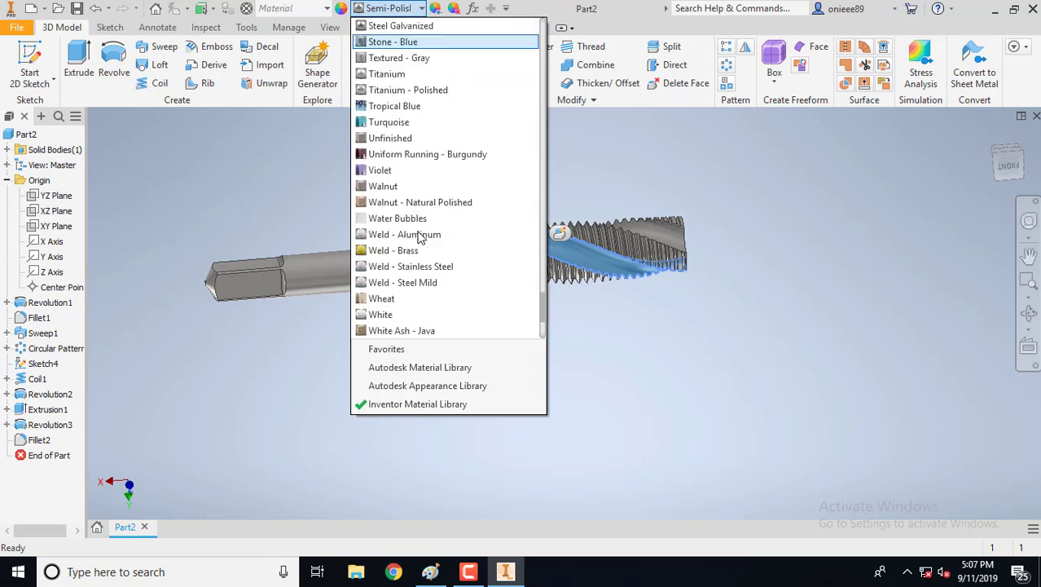
pyautogui.click(405, 250)
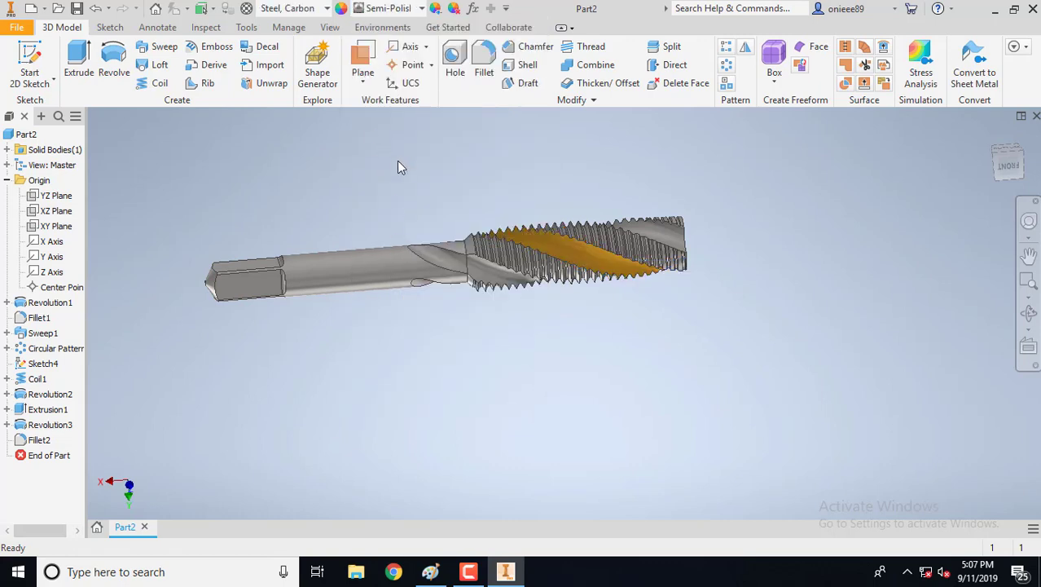
# - Apply the Weld - Brass appearance to the second flute face, near the cutting end of the thread
pyautogui.click(645, 225)
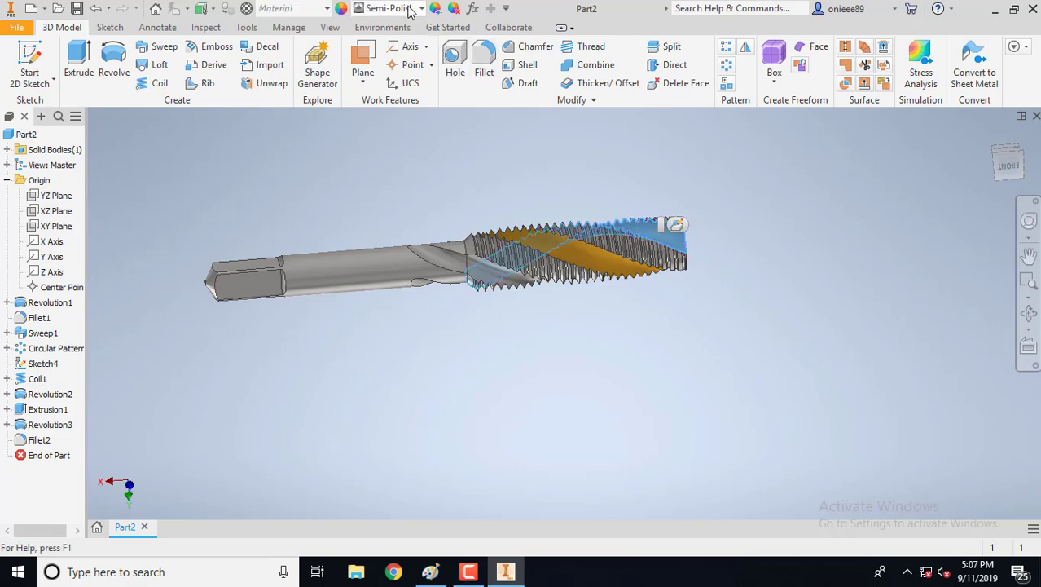
pyautogui.click(421, 10)
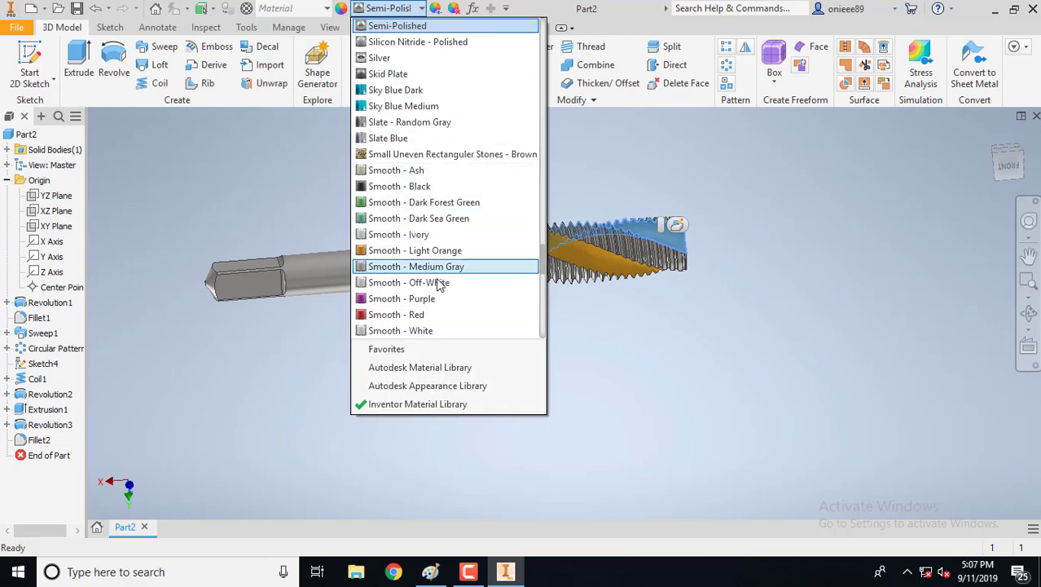
pyautogui.scroll(-3, 438, 263)
pyautogui.scroll(-8, 437, 258)
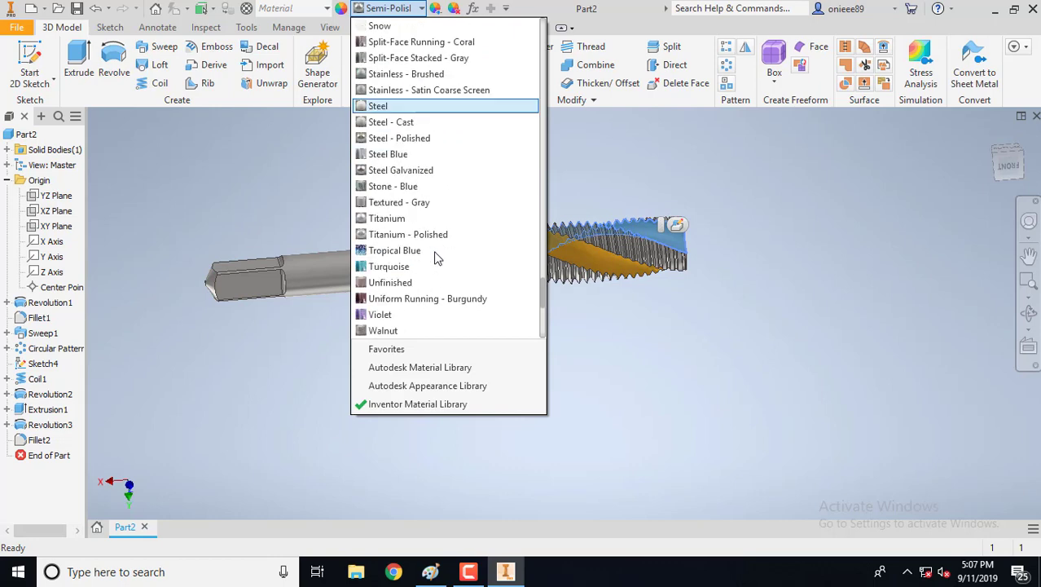
pyautogui.click(393, 202)
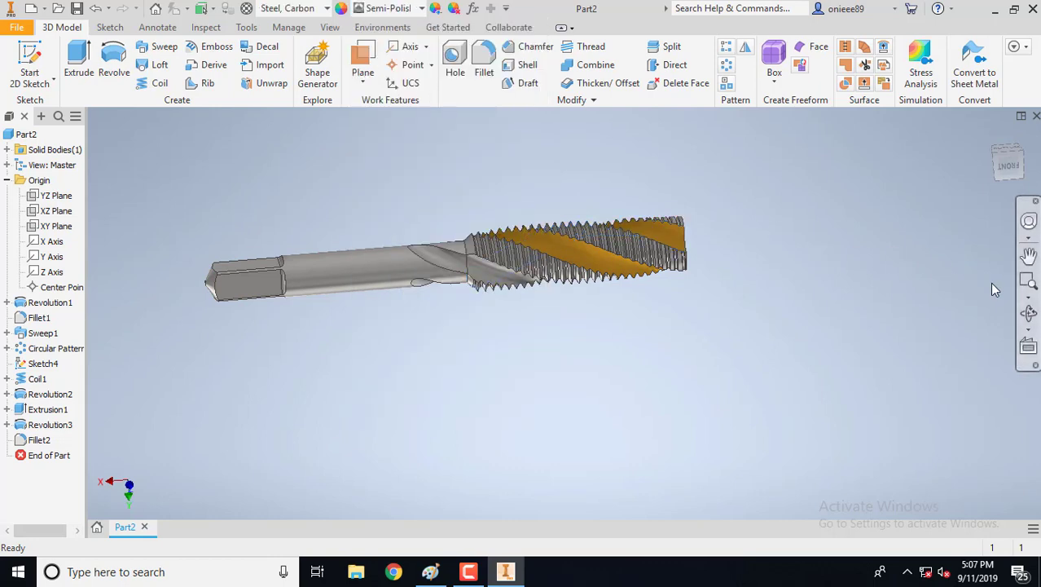
# - Apply the Weld - Brass appearance to the remaining gray flute face beside the tap's cutting end
pyautogui.click(1029, 312)
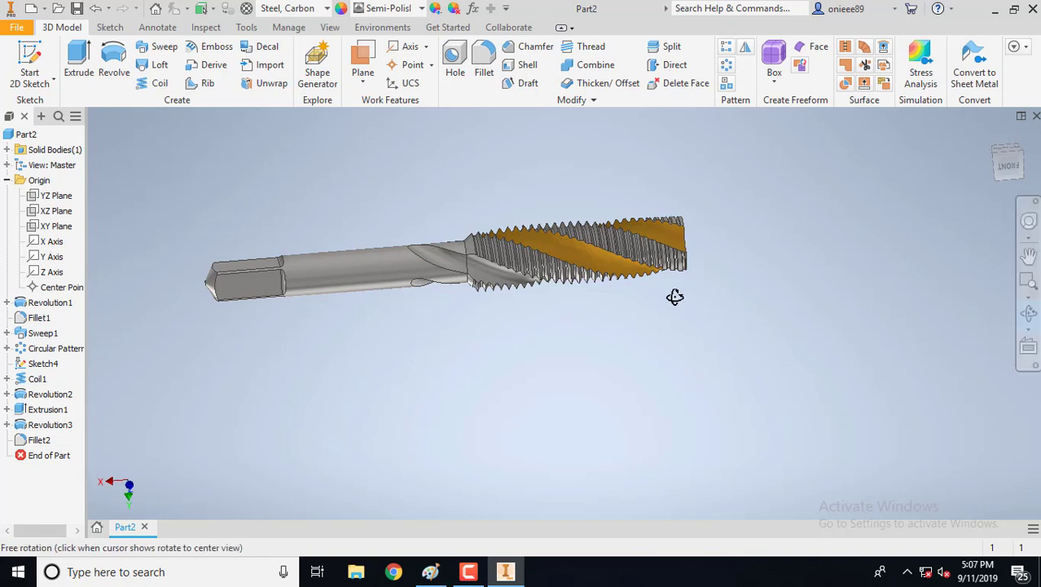
pyautogui.moveTo(674, 295); pyautogui.dragTo(485, 297)
pyautogui.rightClick(507, 270)
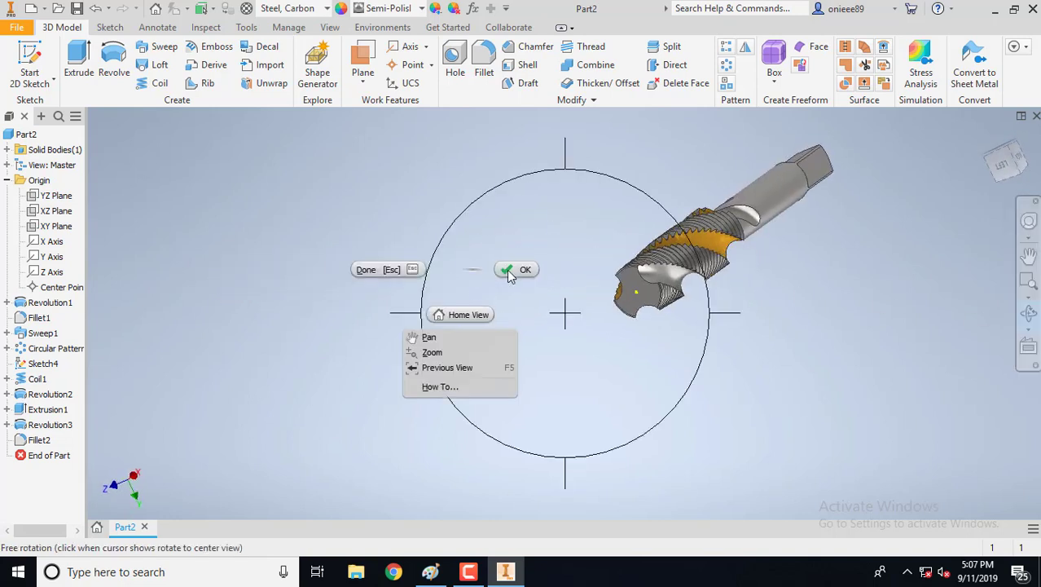
pyautogui.click(507, 270)
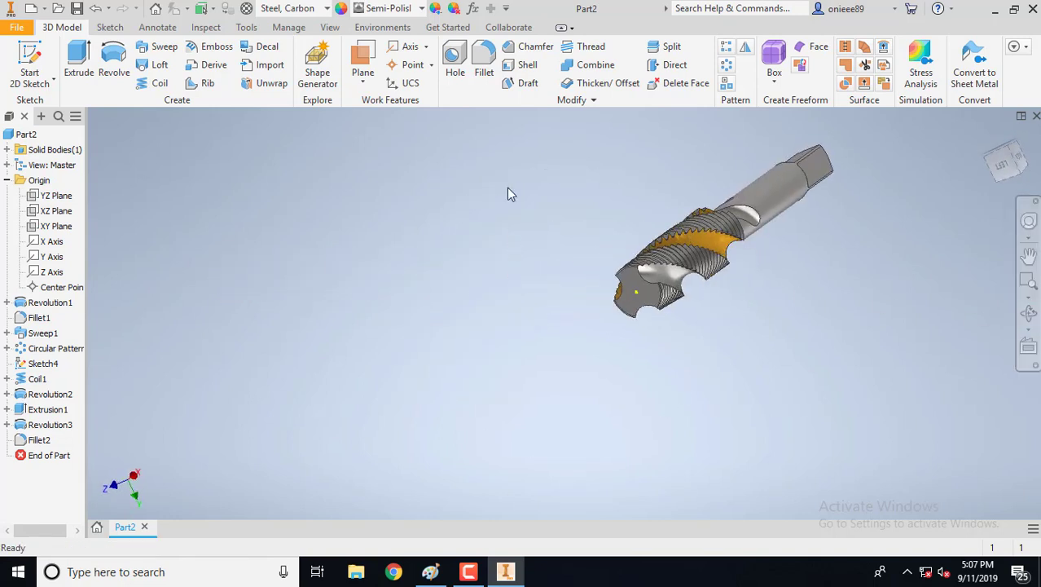
pyautogui.click(657, 276)
pyautogui.click(422, 9)
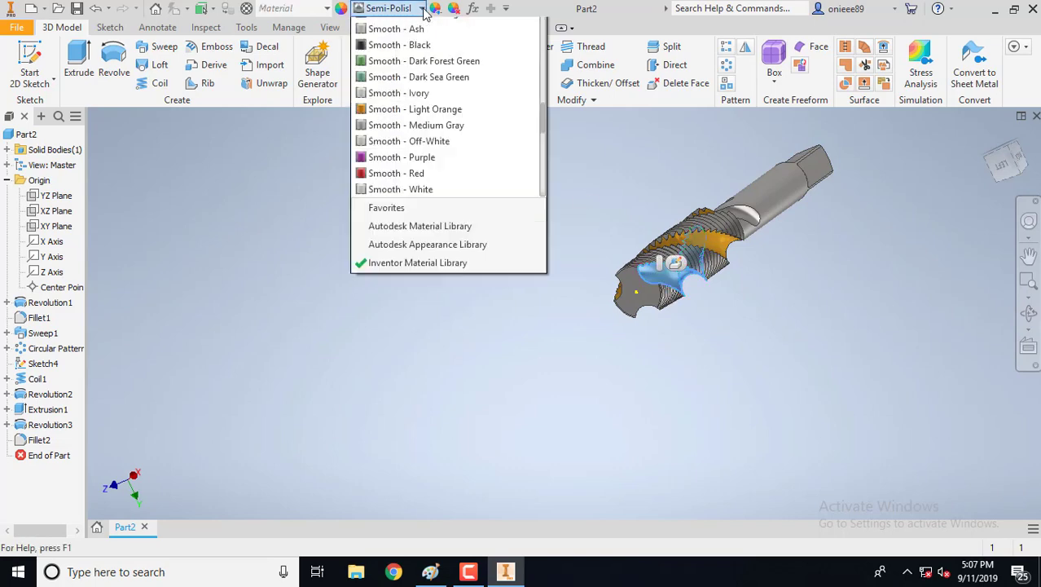
pyautogui.scroll(-5, 431, 233)
pyautogui.scroll(-5, 432, 232)
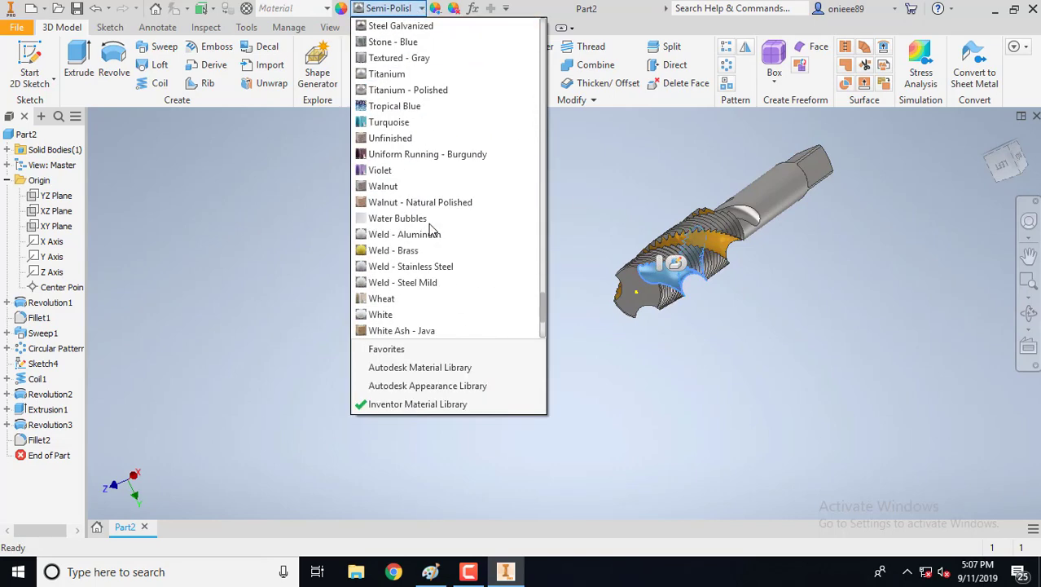
pyautogui.click(420, 248)
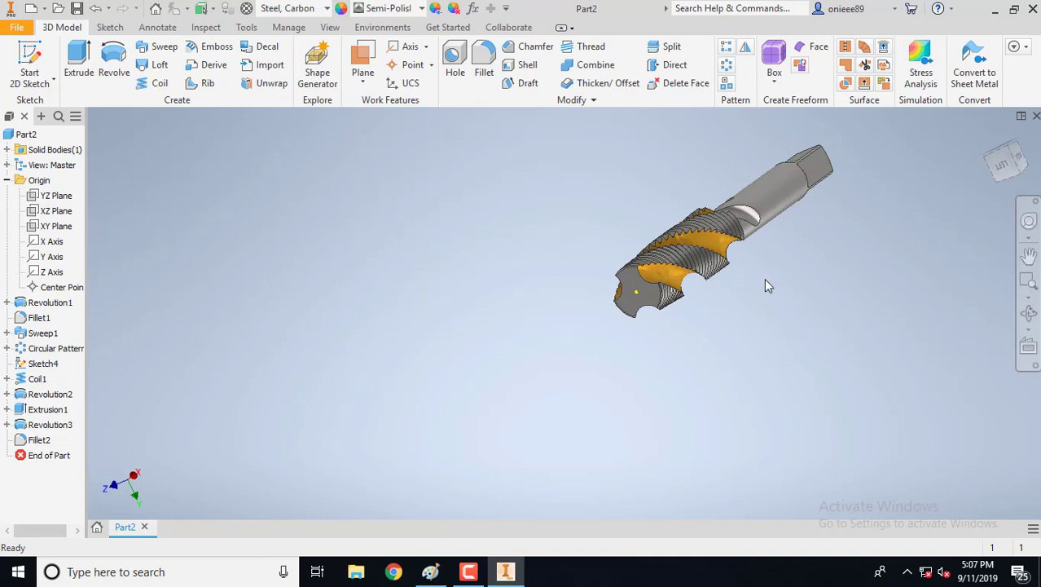
# - Examine the finished tap from several sides, checking the brass-colored flutes along the threaded section
pyautogui.moveTo(719, 264); pyautogui.dragTo(555, 309, button='middle')
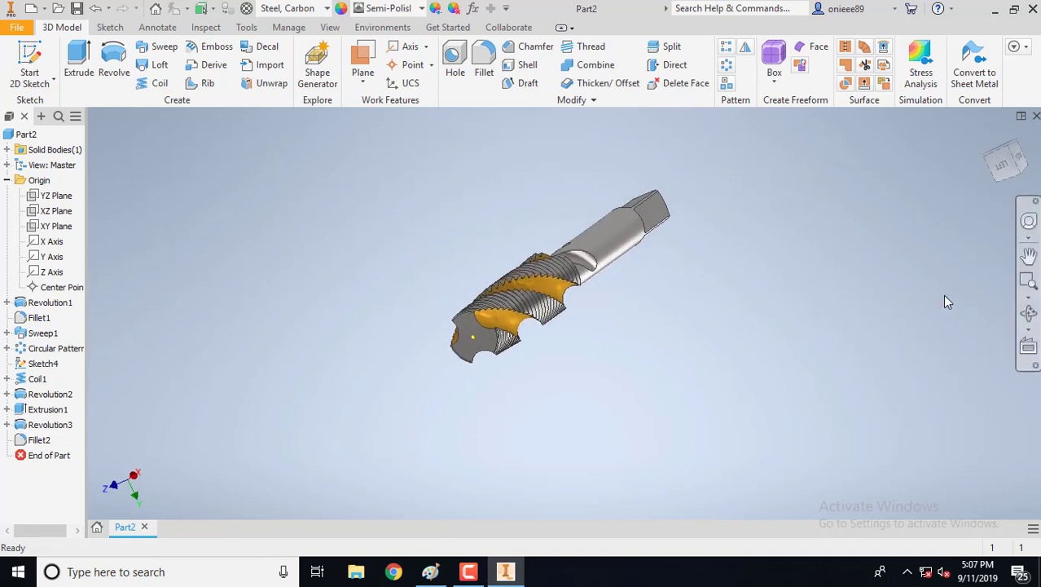
pyautogui.click(1028, 316)
pyautogui.moveTo(681, 333); pyautogui.dragTo(706, 376)
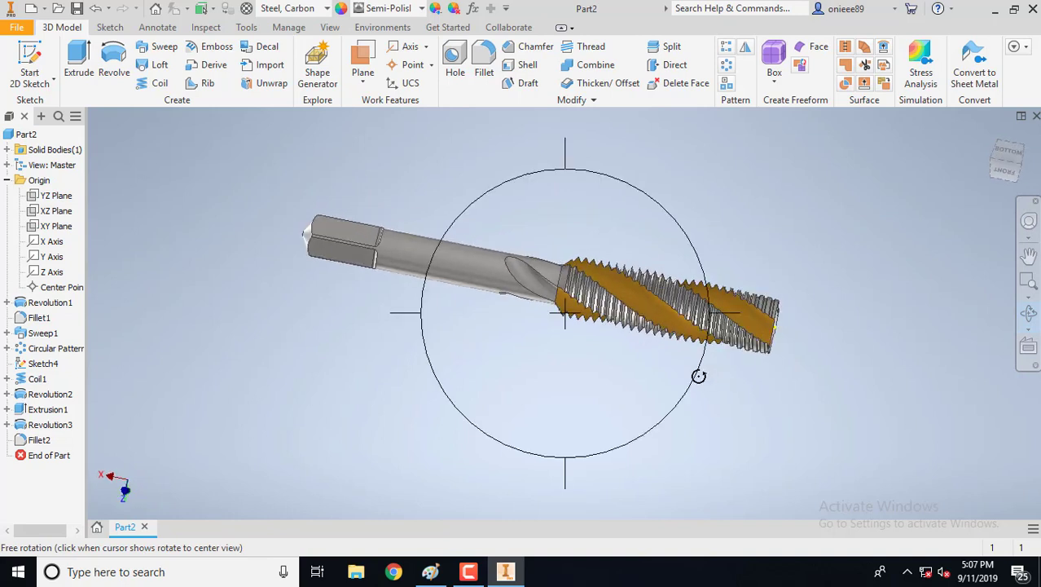
pyautogui.moveTo(697, 372); pyautogui.dragTo(369, 272, button='middle')
pyautogui.moveTo(567, 277); pyautogui.dragTo(592, 290, button='middle')
pyautogui.moveTo(635, 181); pyautogui.dragTo(665, 200)
pyautogui.moveTo(665, 200); pyautogui.dragTo(561, 264, button='middle')
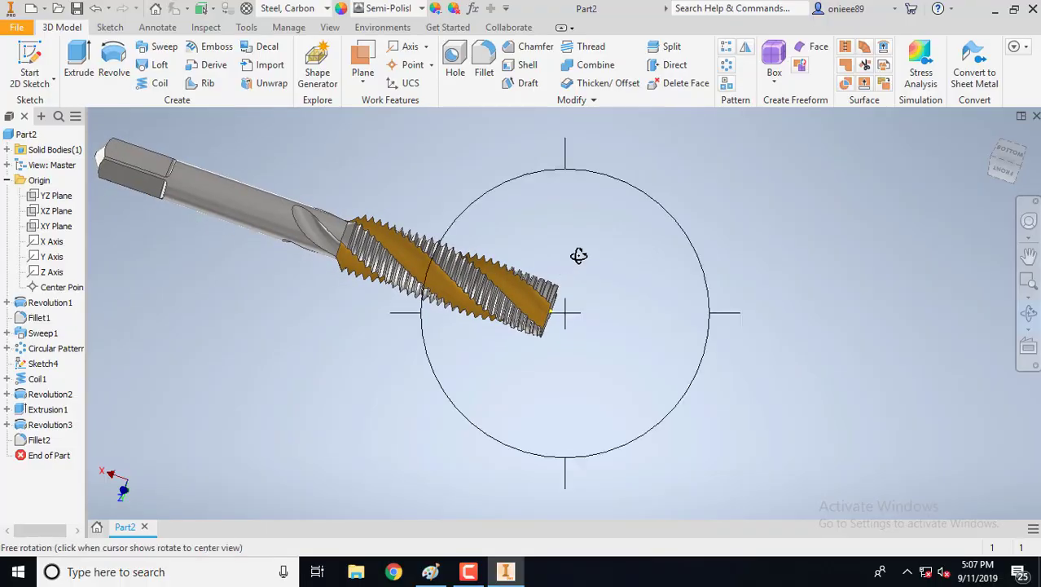